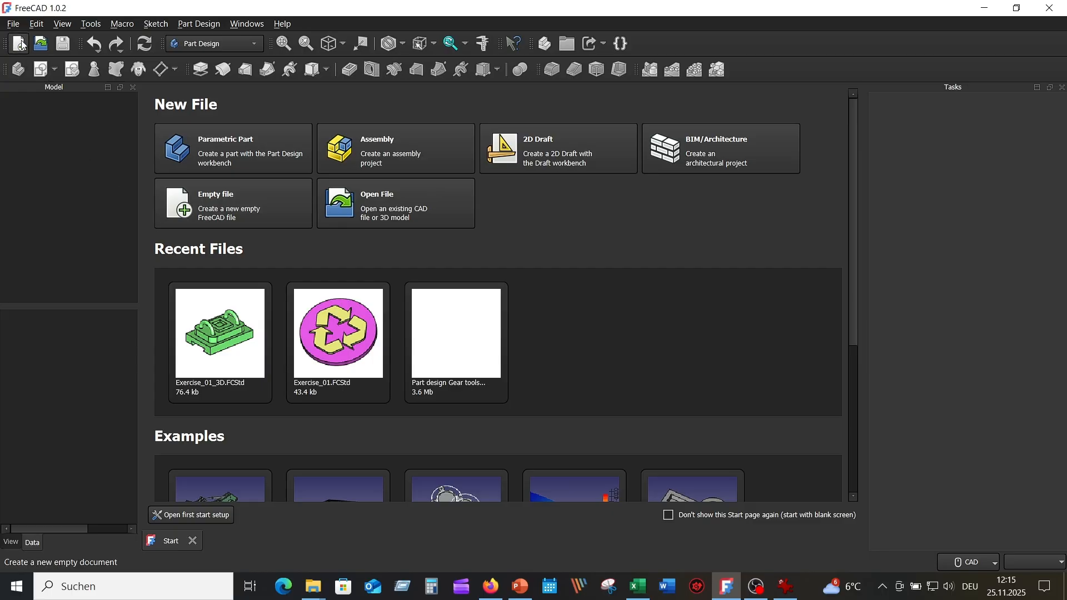
Step: Create an empty document with a new body and save it as Exercise_02.FCStd, replacing the existing file
left_click(261, 214)
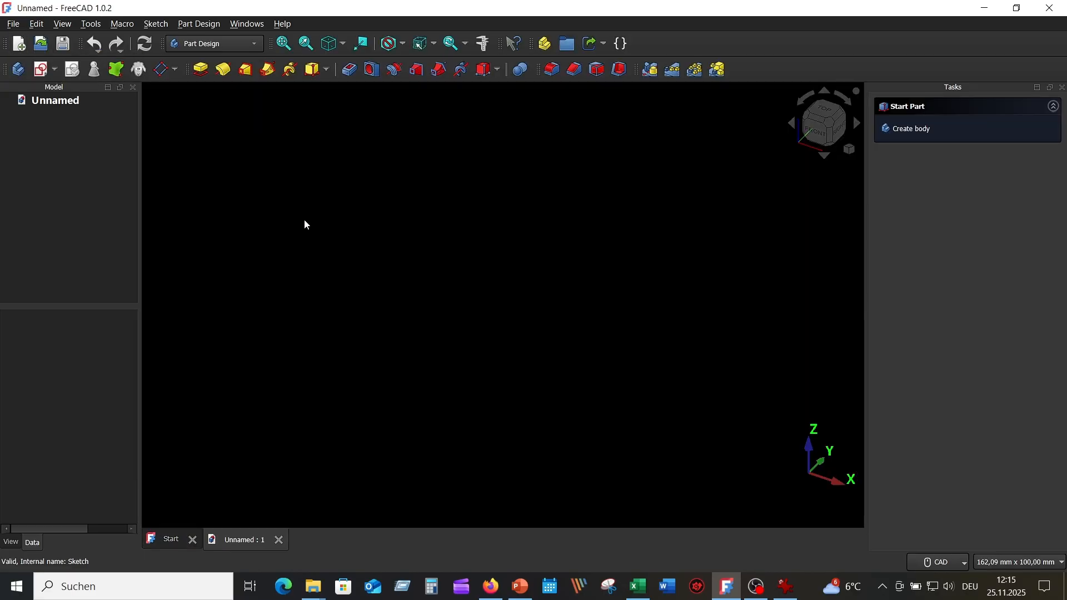
left_click(19, 70)
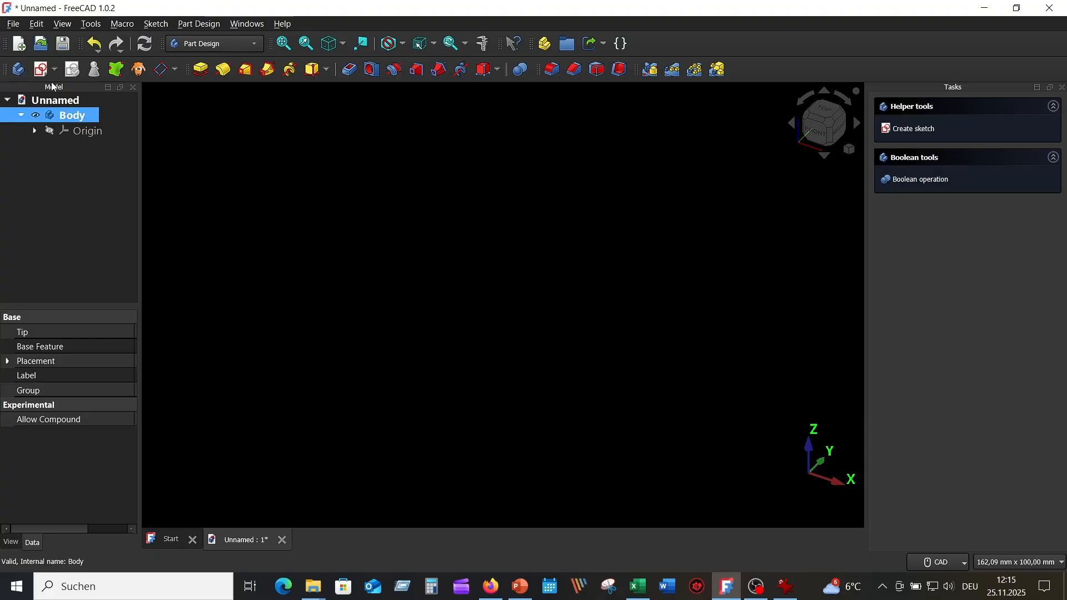
left_click(65, 44)
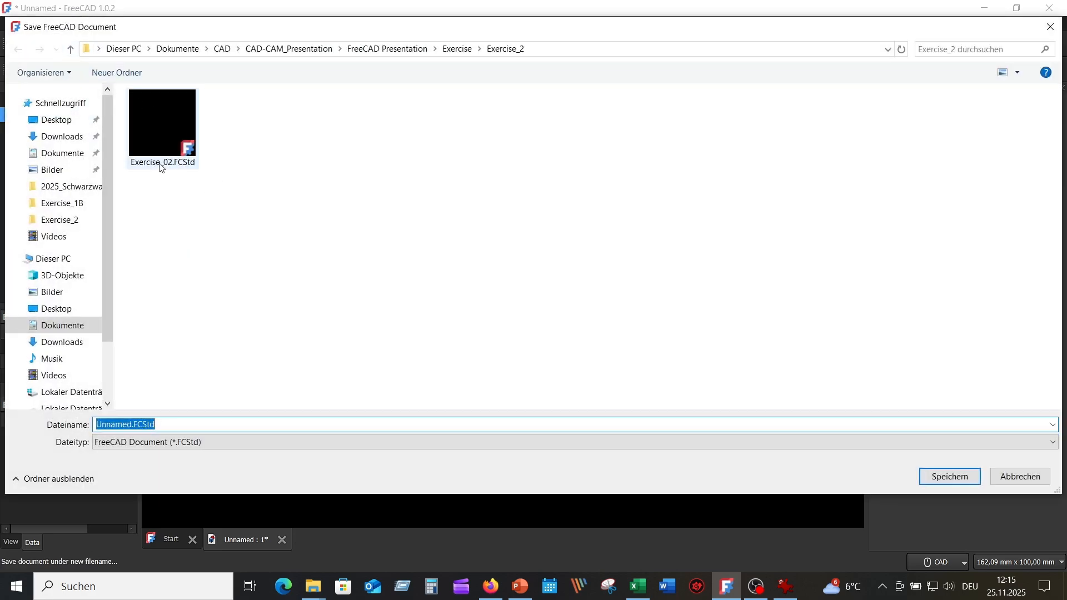
left_click(159, 164)
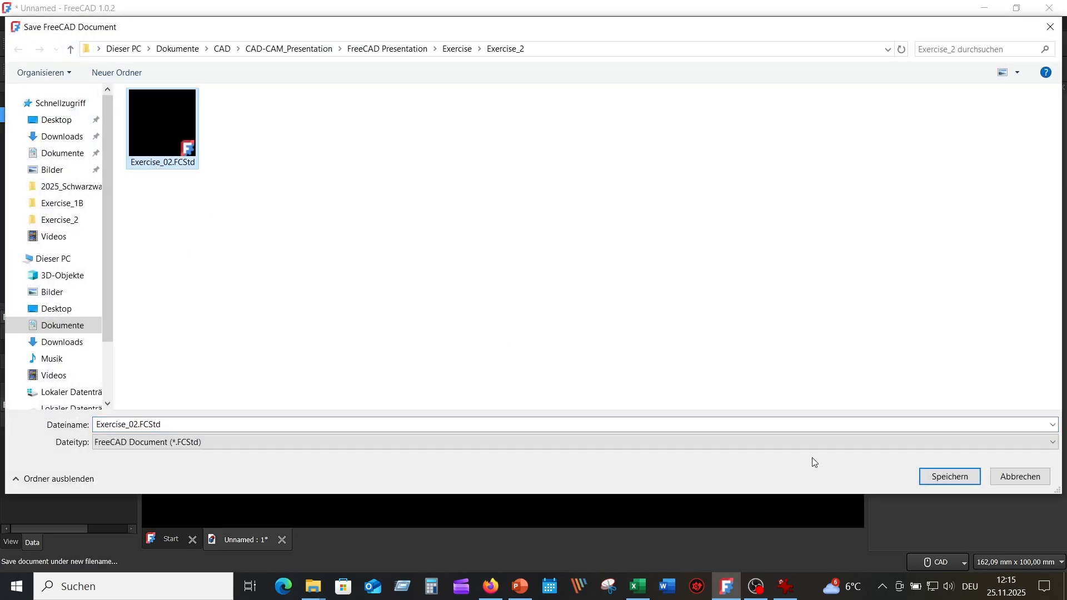
left_click(951, 478)
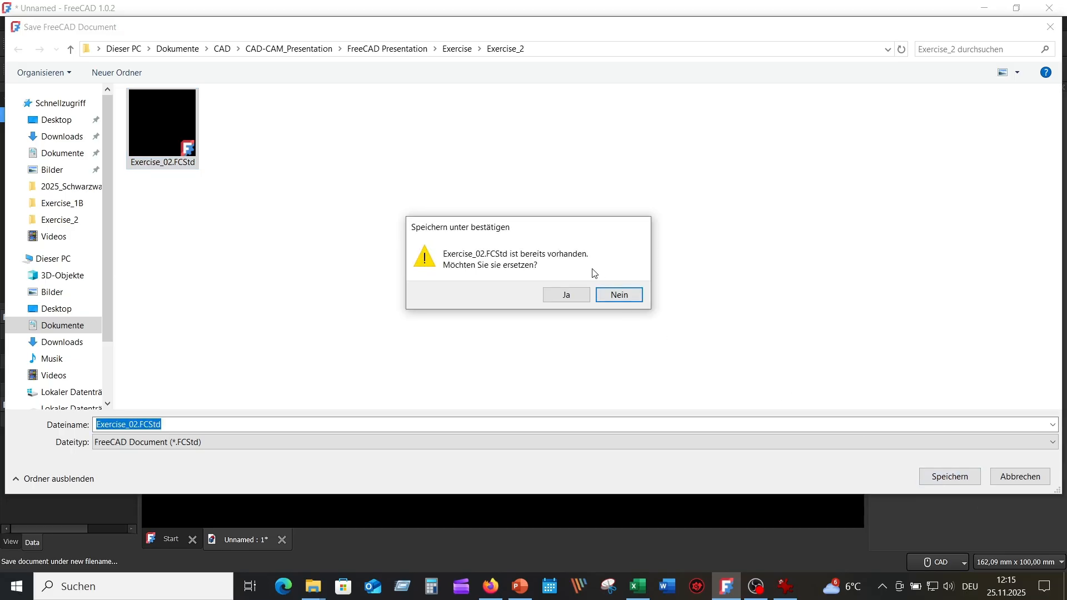
left_click(568, 297)
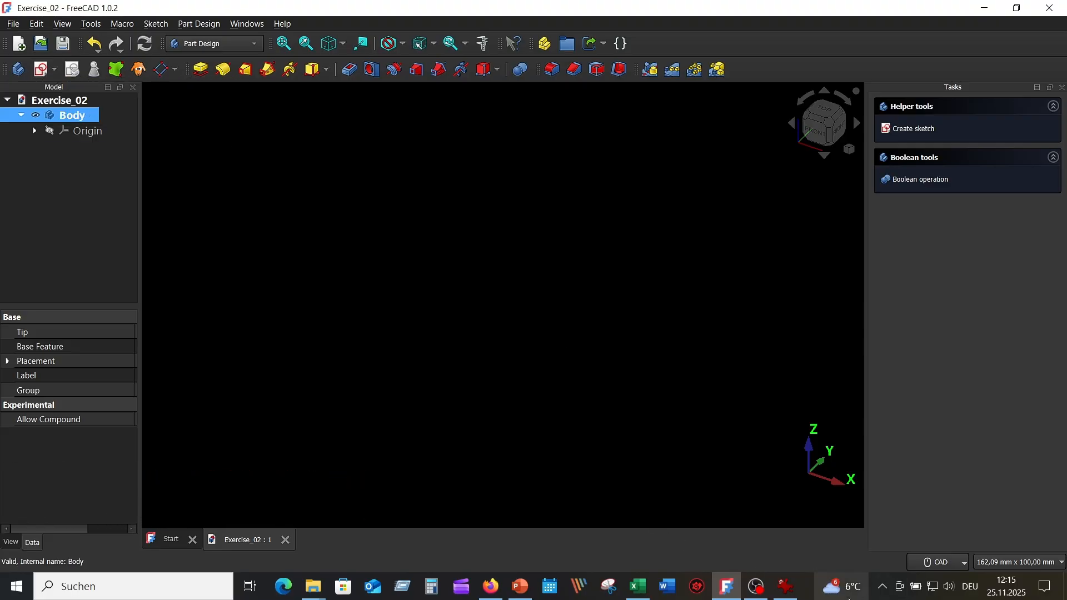
Step: Check the Exercise_02.png reference drawing in IrfanView and start a new sketch on the body's YZ-plane in FreeCAD
left_click(789, 590)
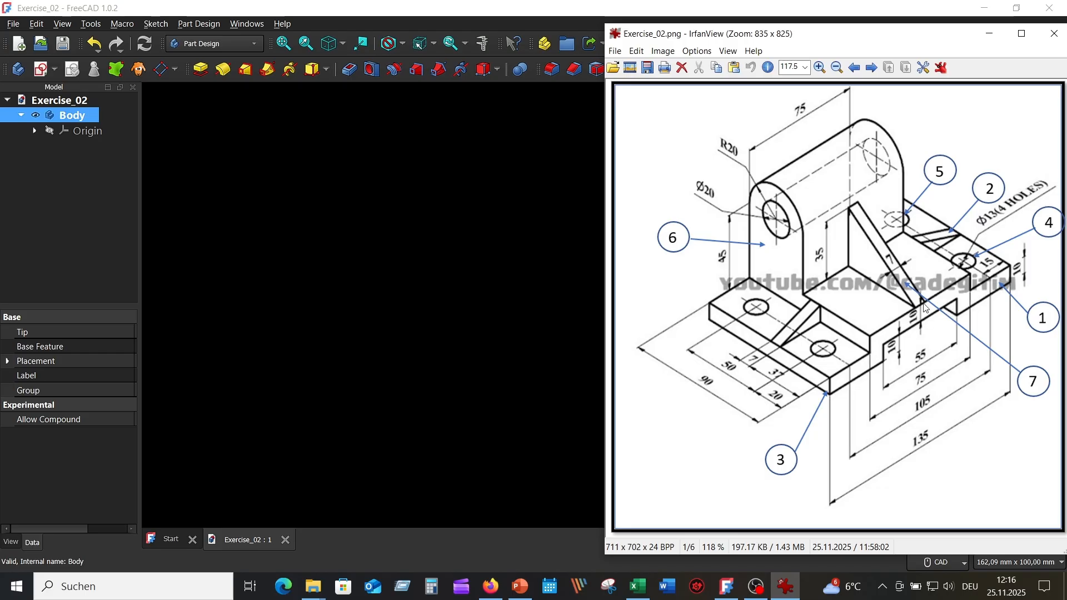
left_click(418, 240)
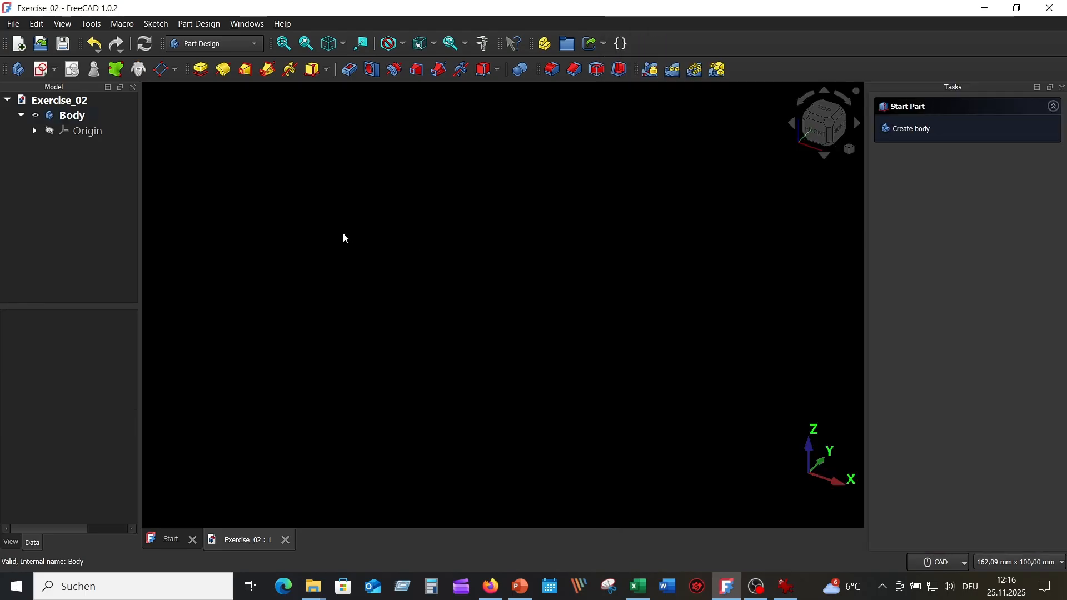
left_click(40, 70)
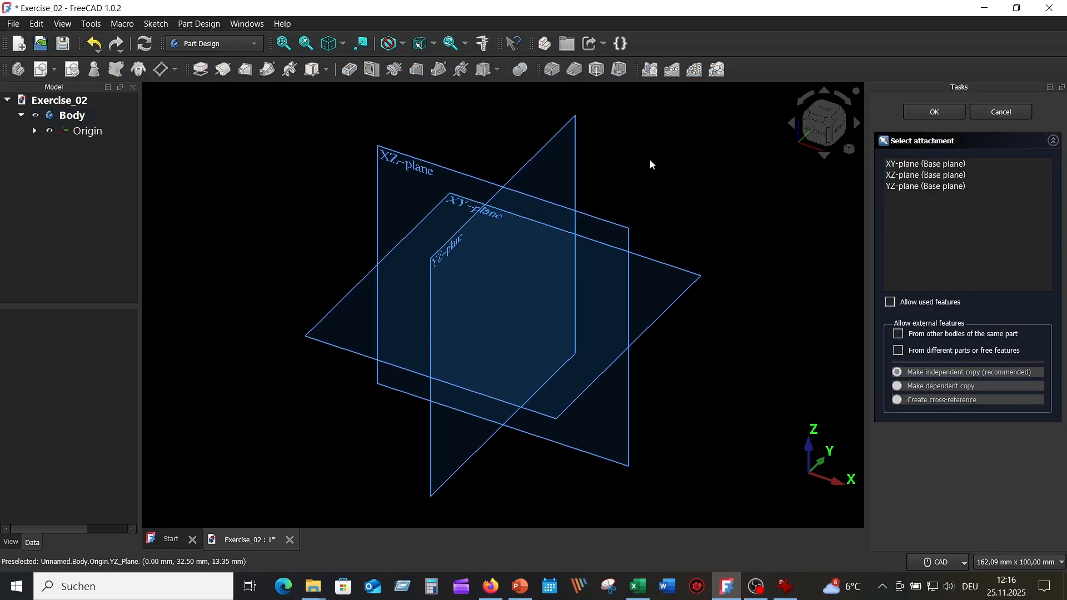
middle_click_drag(651, 163, 542, 152)
left_click(540, 154)
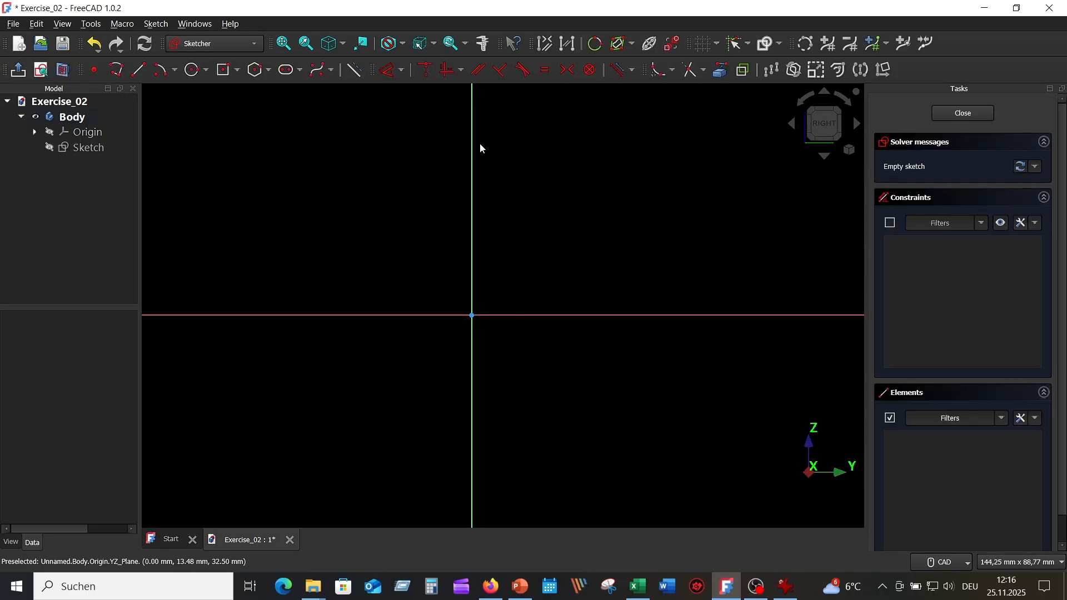
Step: Sketch a closed eight-line stepped polyline between the vertical and horizontal axes, about 61 mm wide and 22 mm high
left_click(118, 70)
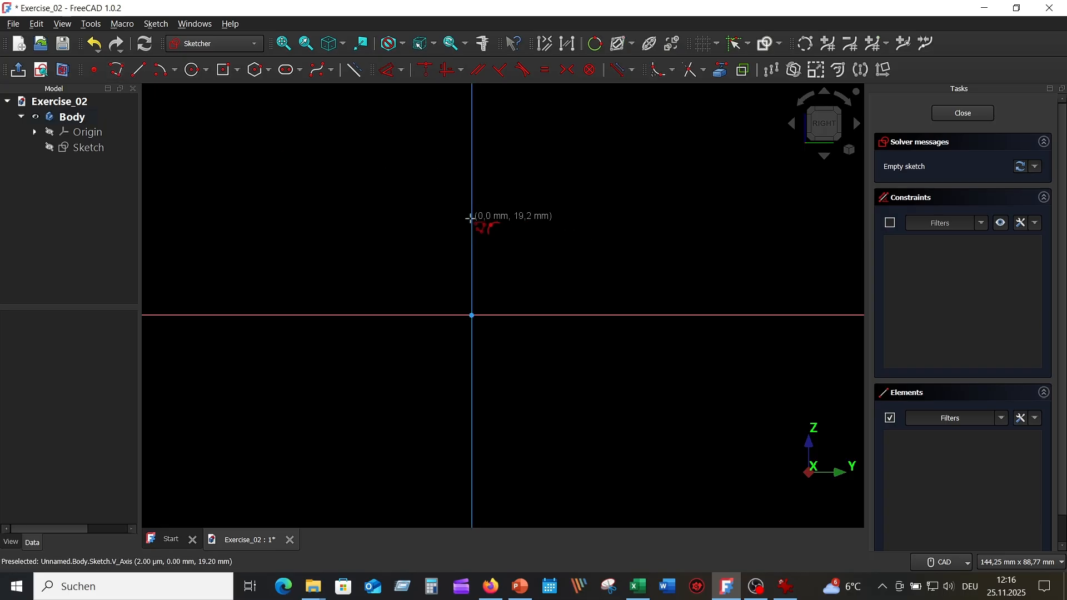
left_click(471, 247)
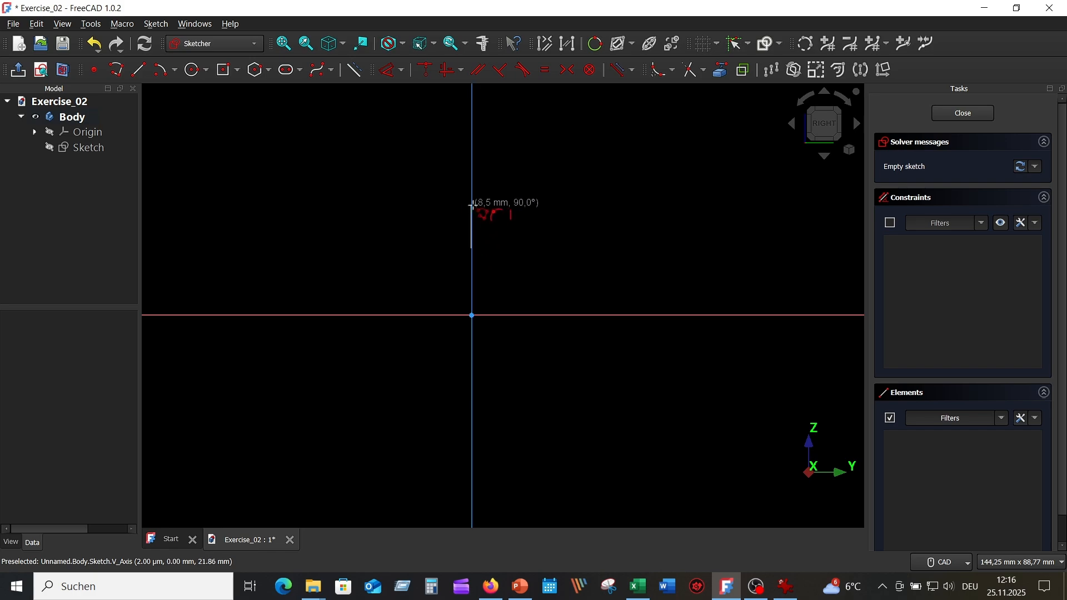
left_click(472, 206)
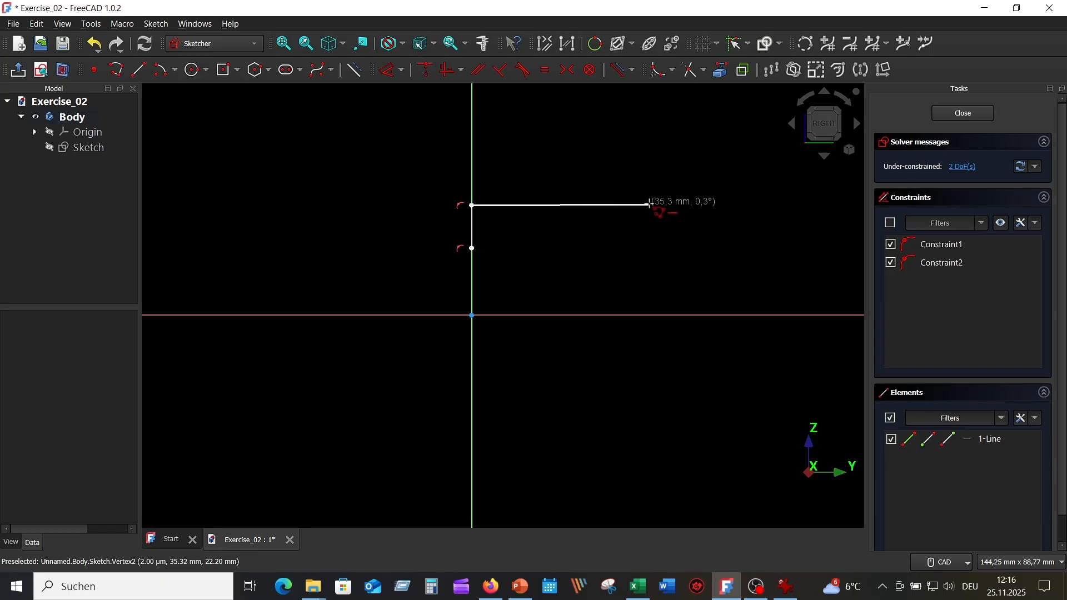
left_click(649, 205)
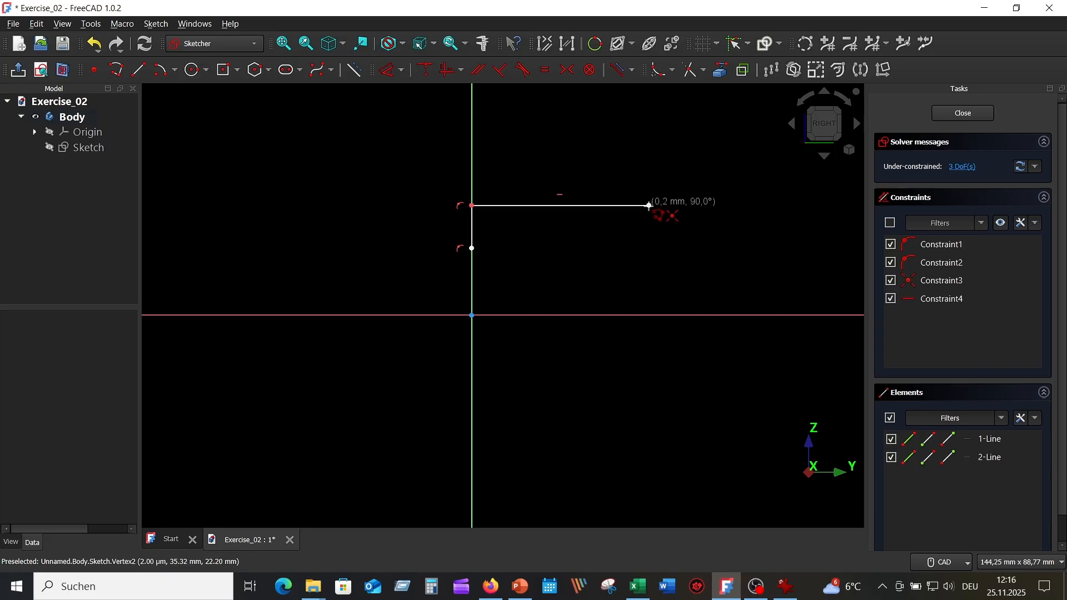
left_click(647, 241)
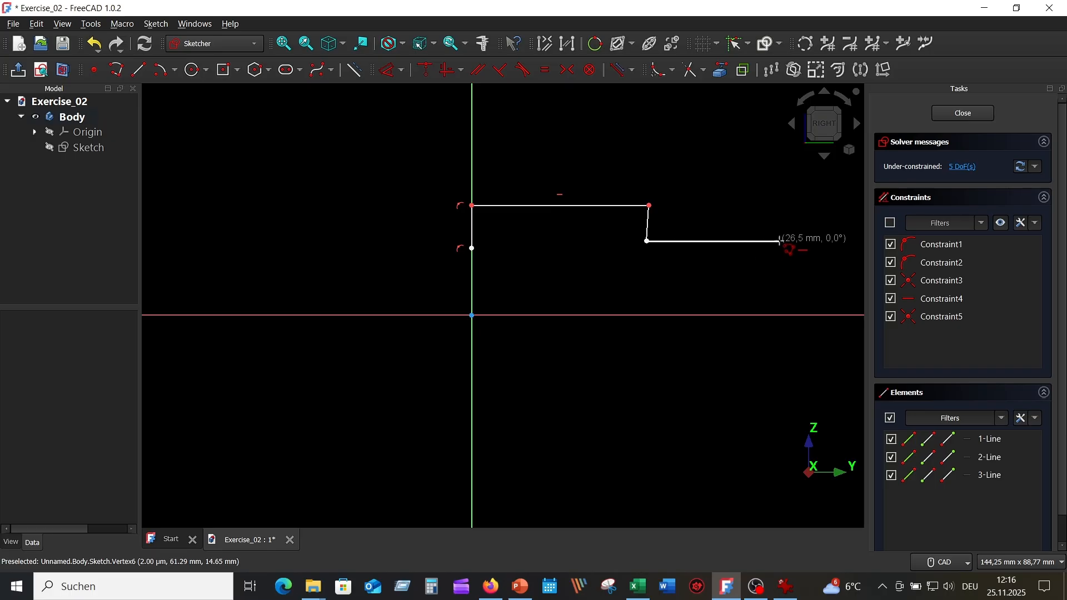
left_click(780, 241)
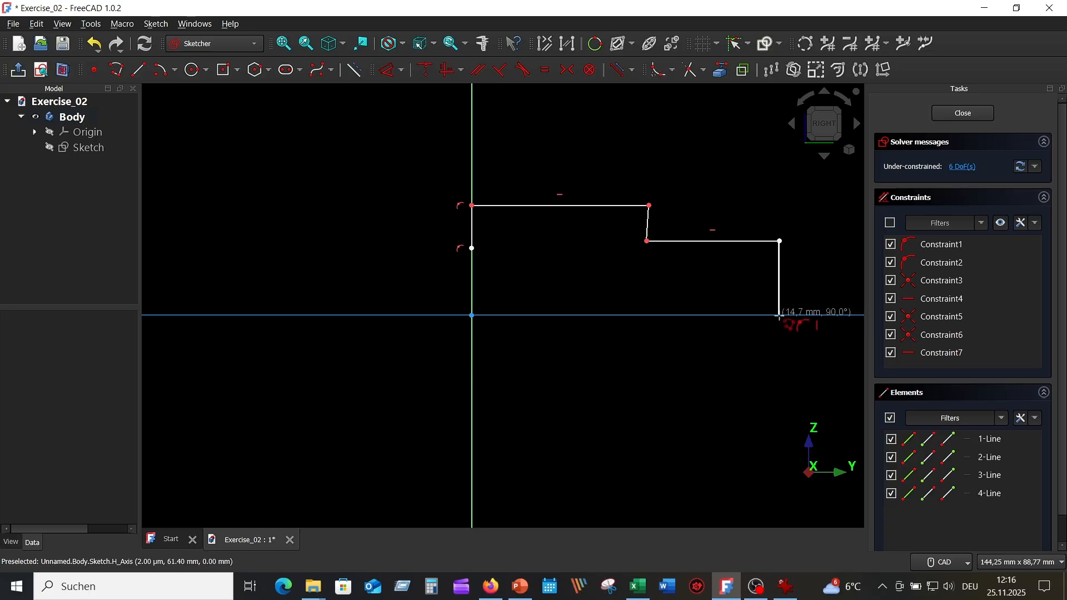
left_click(780, 315)
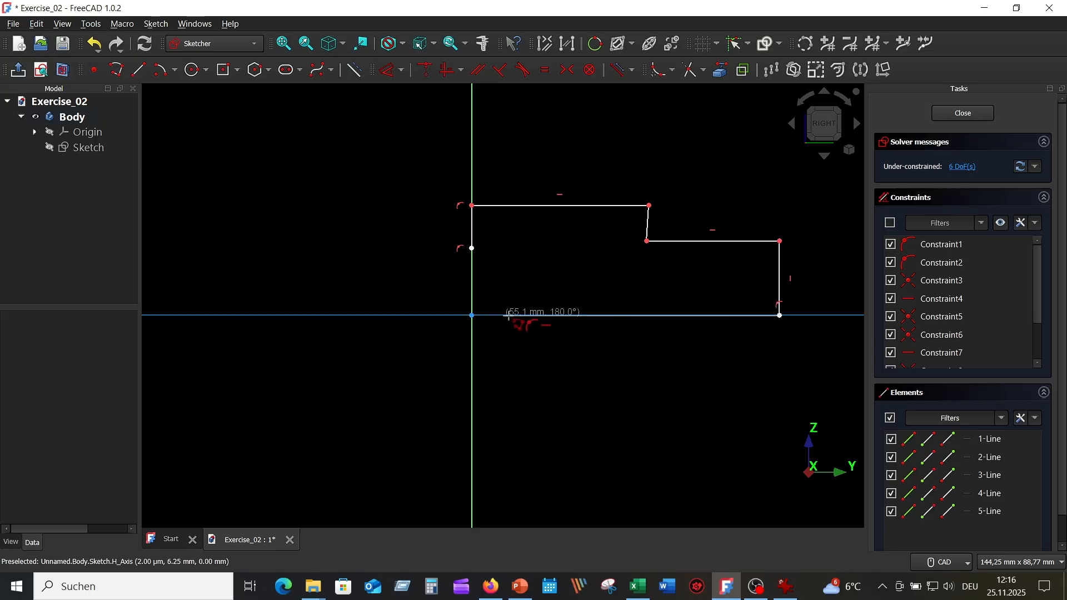
left_click(607, 305)
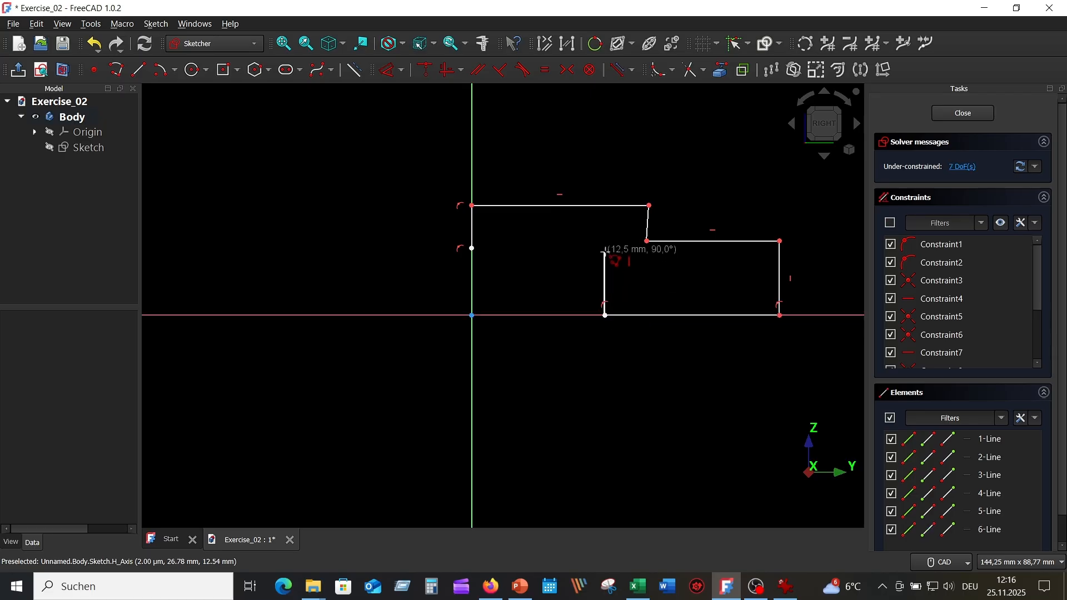
left_click(605, 252)
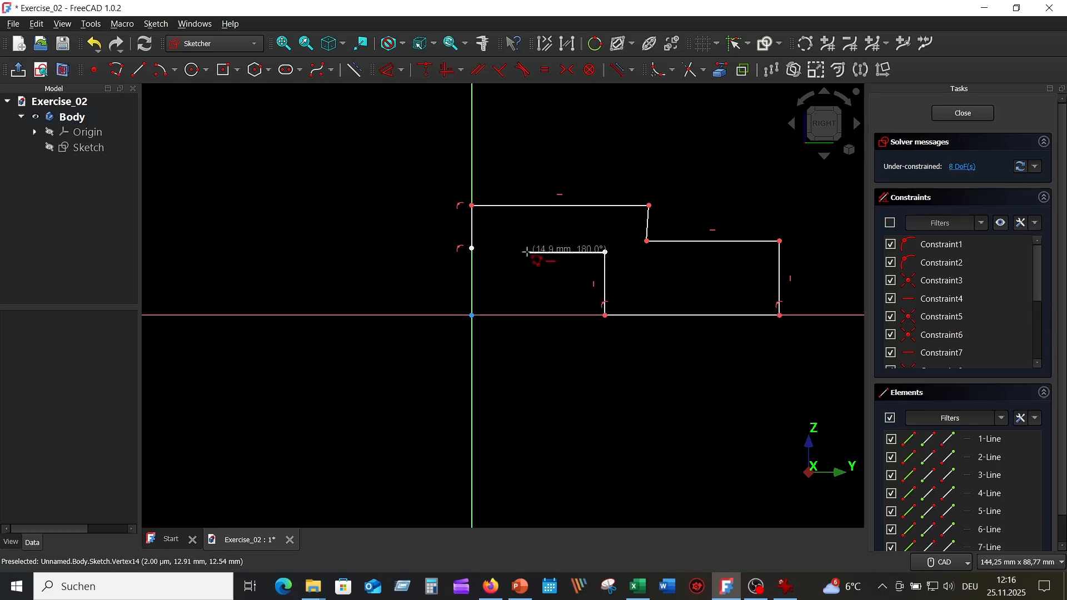
left_click(471, 248)
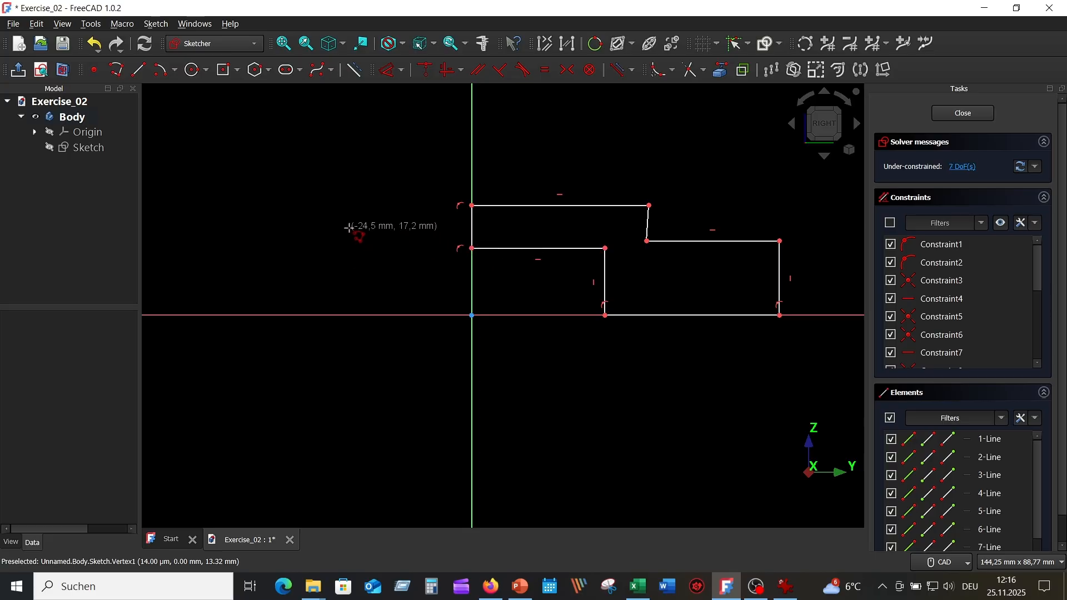
right_click(326, 224)
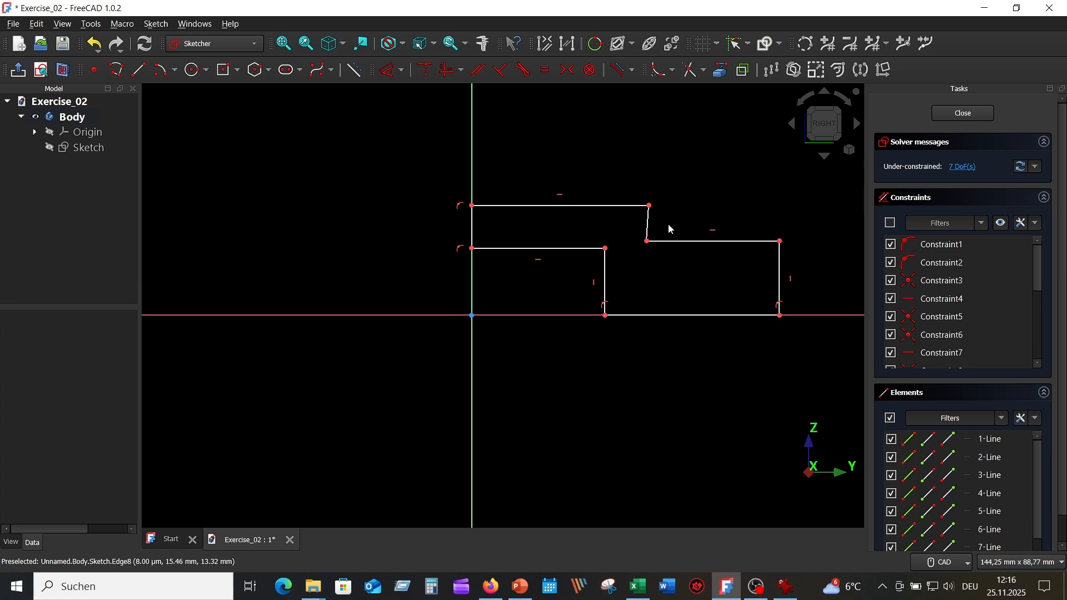
Step: Constrain the slanted step edge to vertical and make the edge on the vertical axis equal to the outermost vertical edge
left_click(649, 223)
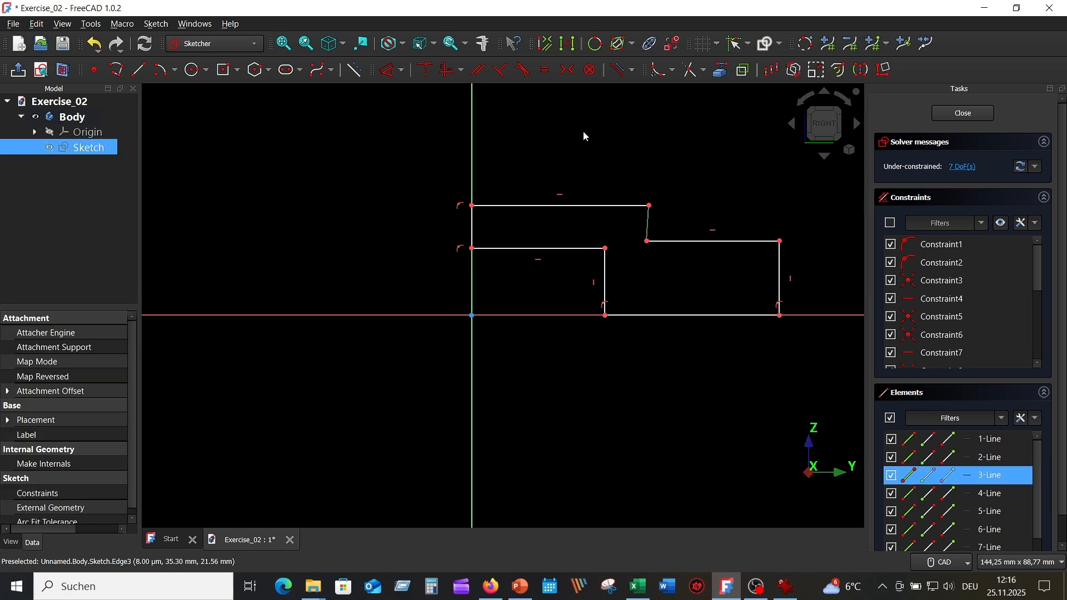
left_click(447, 70)
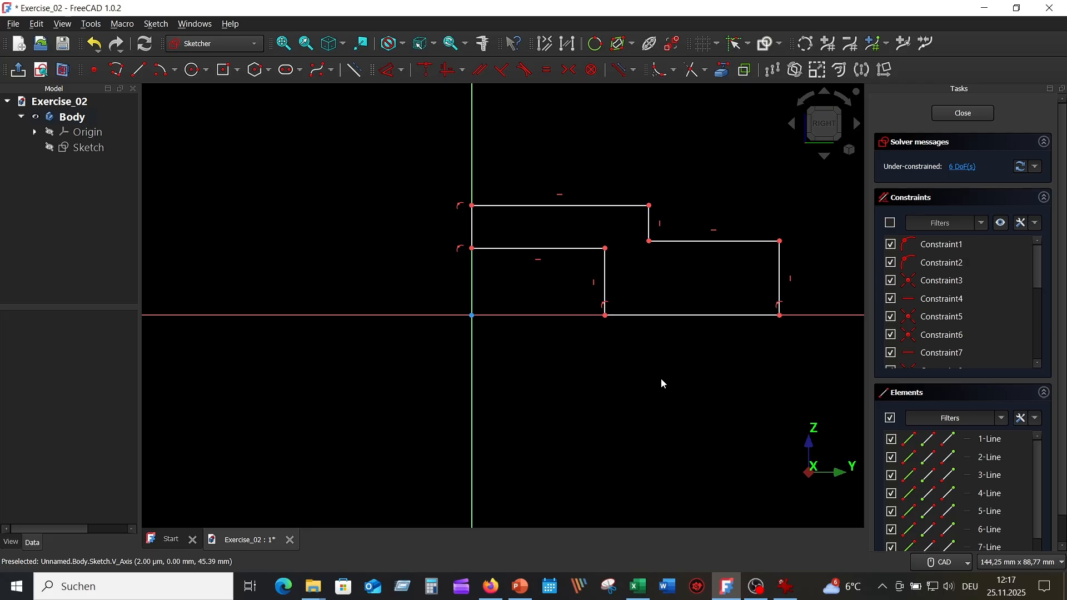
left_click(474, 233)
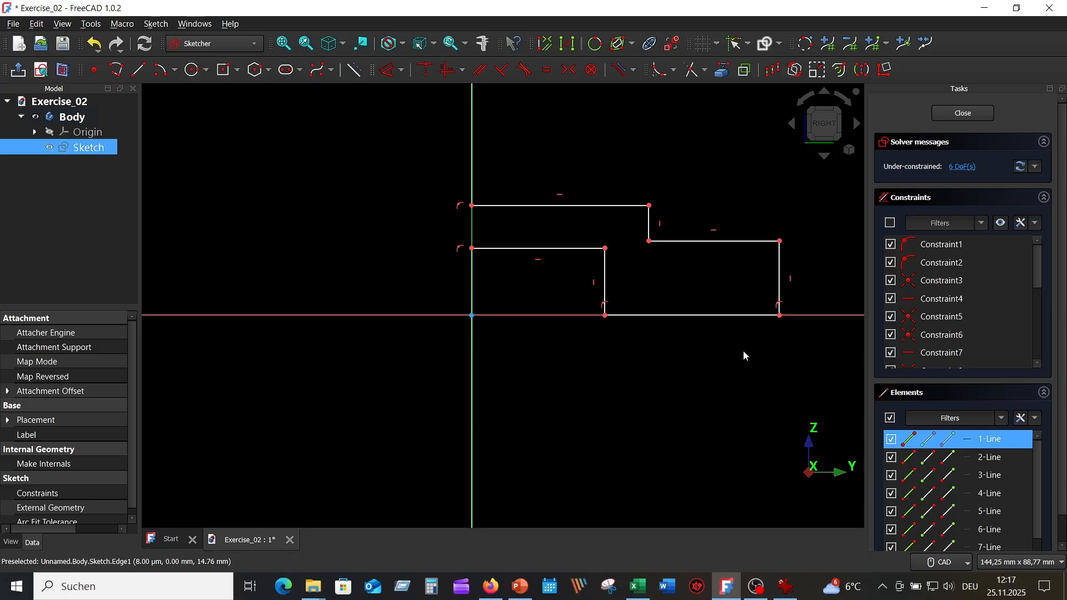
left_click(780, 282)
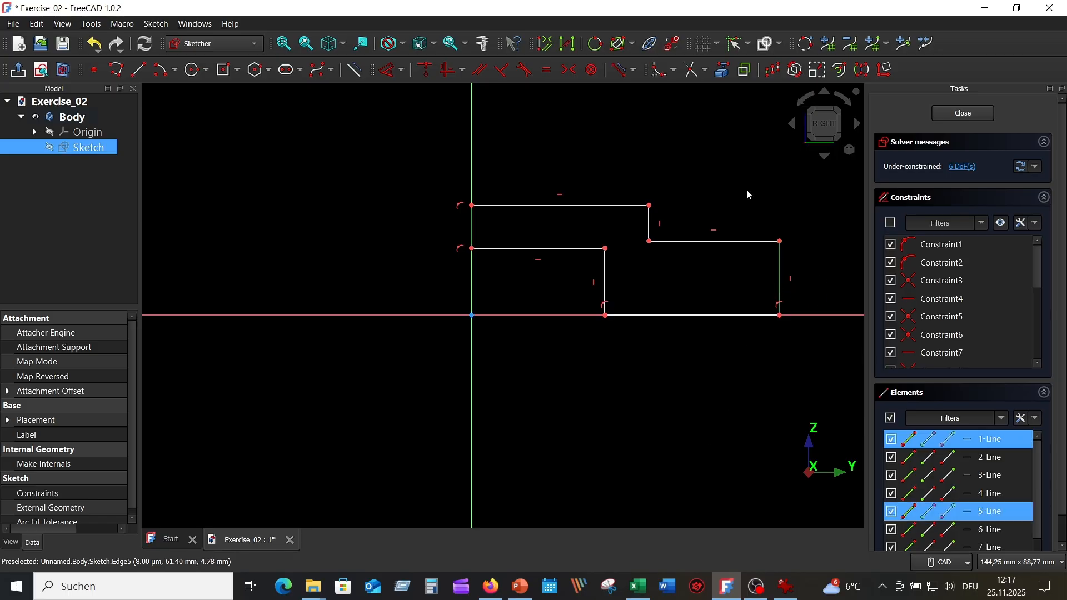
left_click(547, 70)
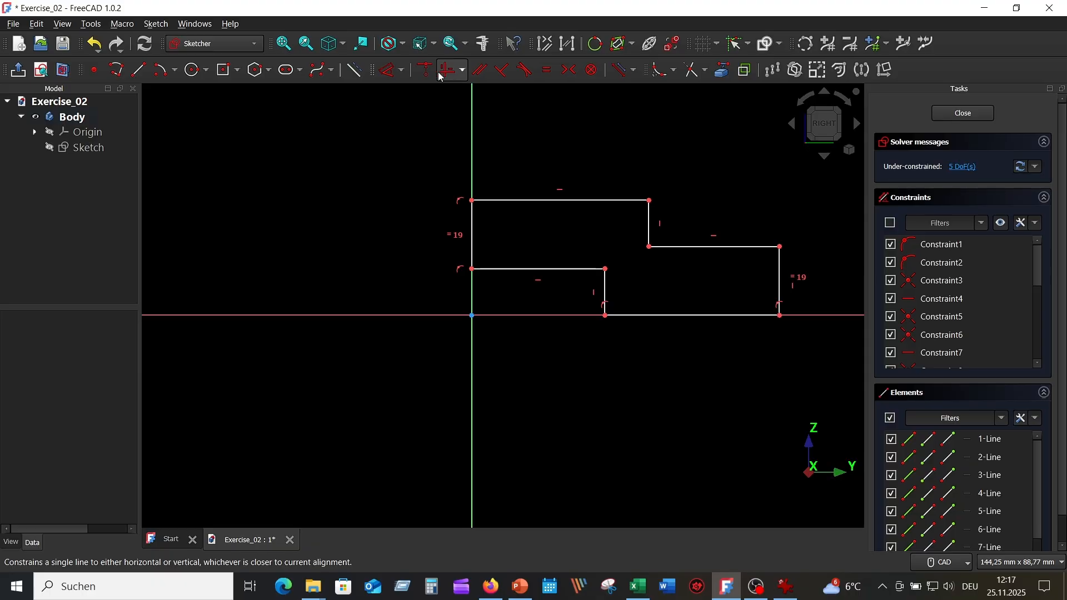
Step: Dimension the profile edge lying on the vertical axis to 10 mm
left_click(392, 77)
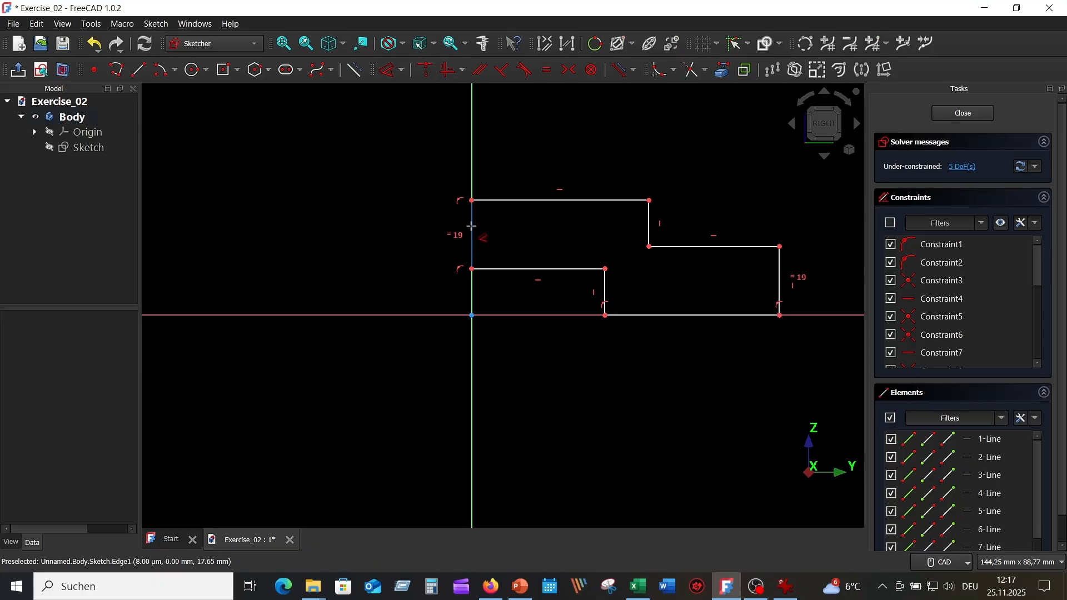
left_click(472, 227)
left_click(426, 236)
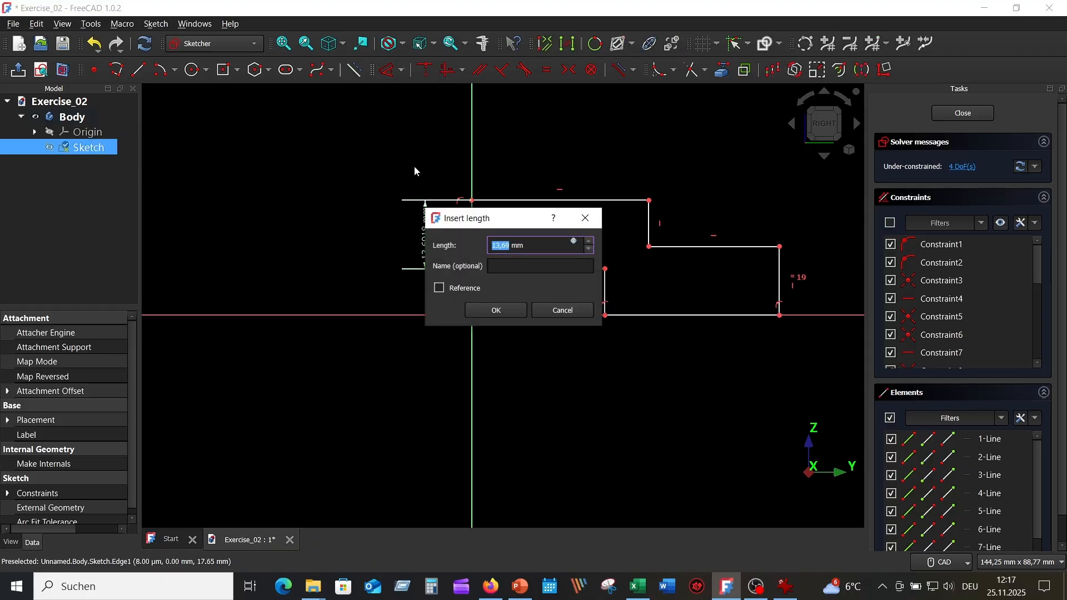
type("10")
key("Return")
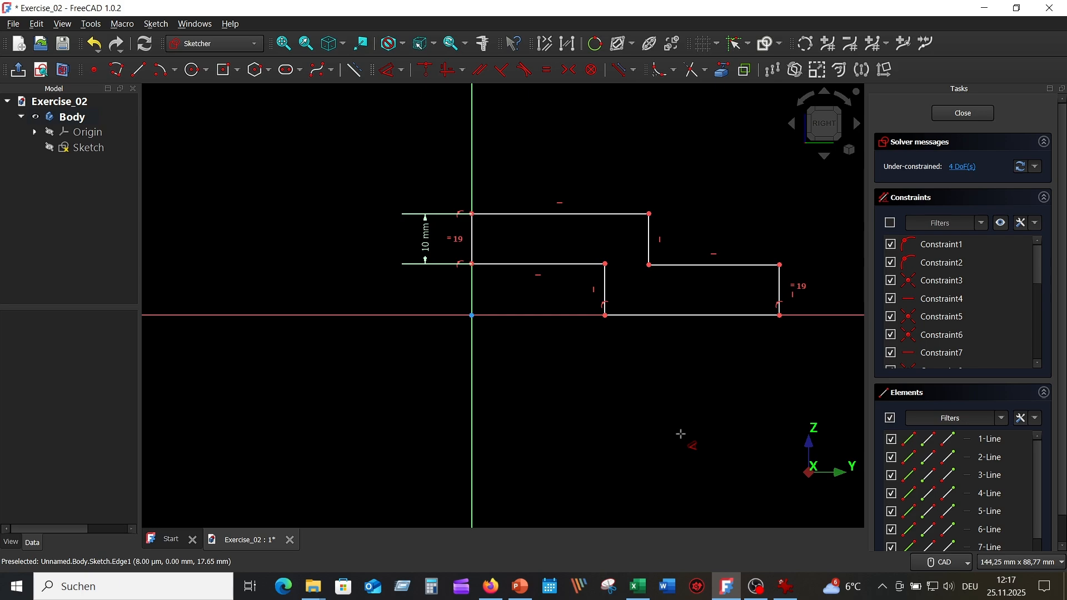
Step: Dimension the lower inner horizontal edge of the profile to 55/2 (27.5 mm)
left_click(539, 263)
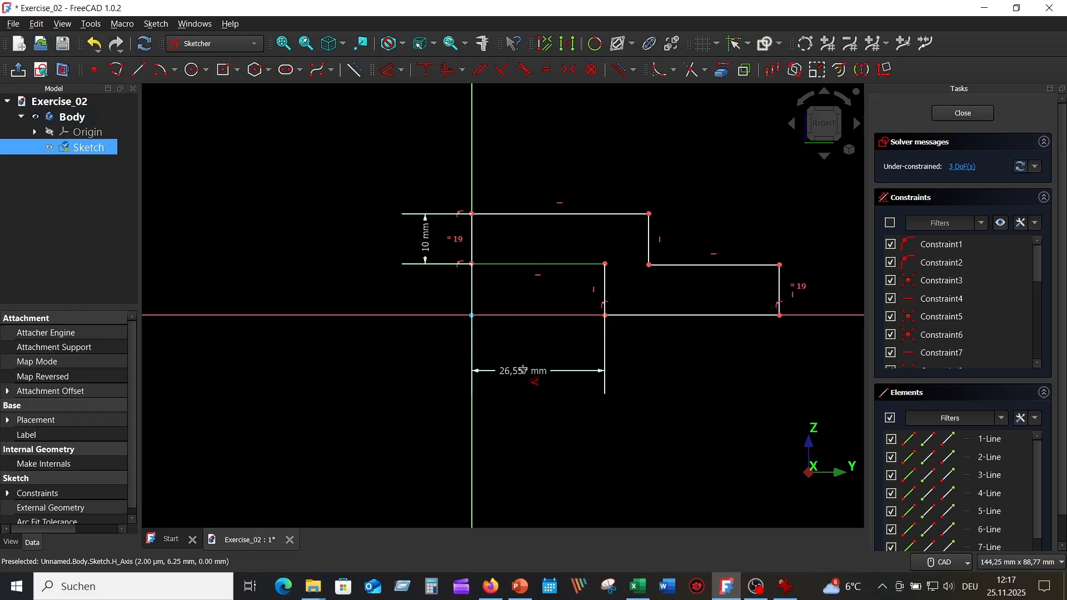
left_click(535, 371)
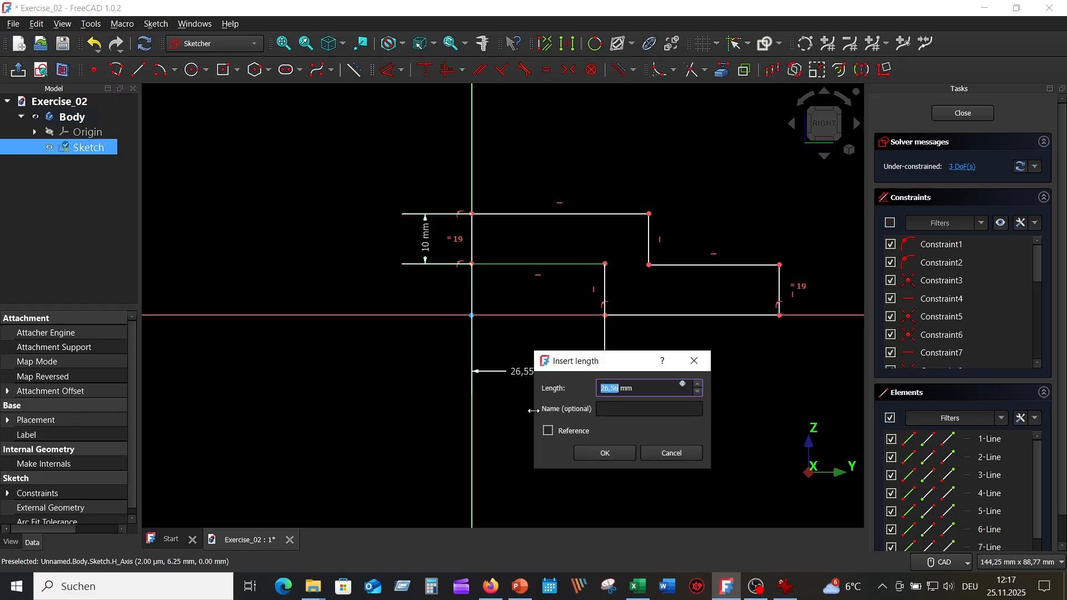
type("55/2")
key("Return")
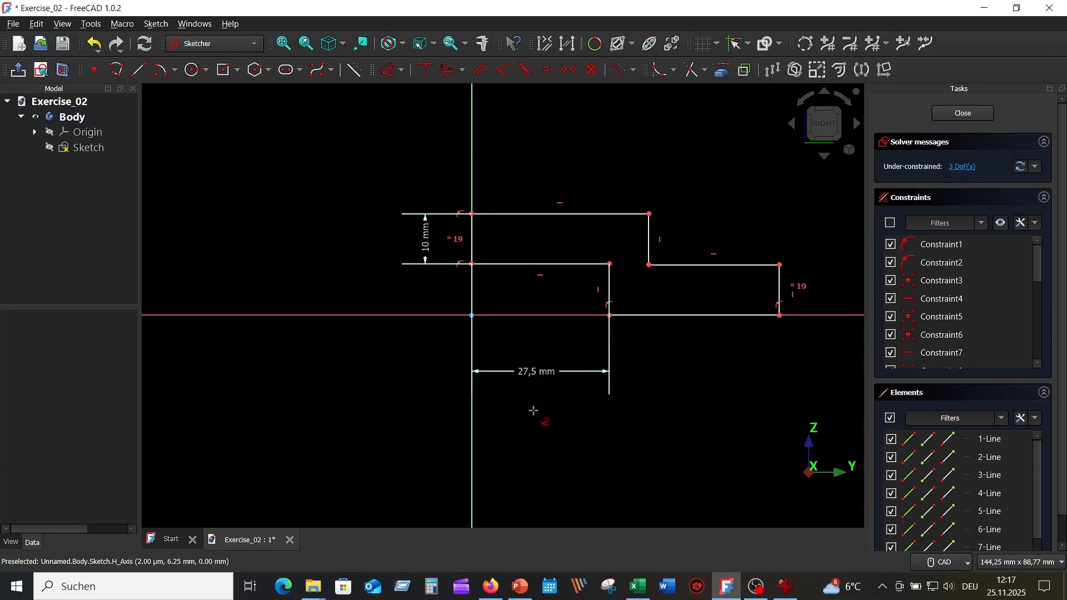
Step: Dimension the uppermost horizontal edge of the profile to 75/2 (37.5 mm)
left_click(566, 213)
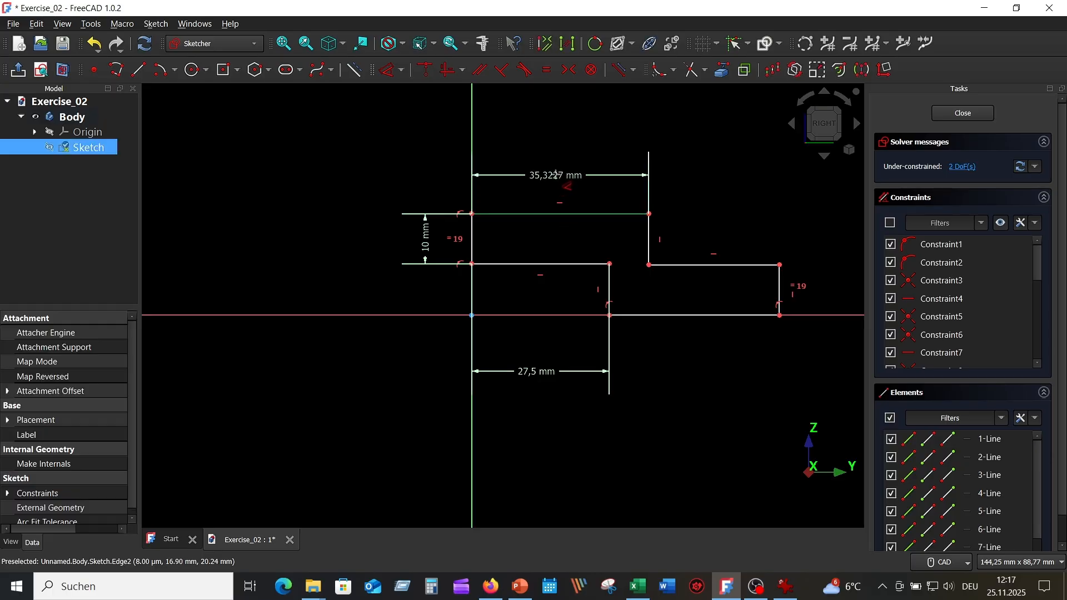
left_click(558, 178)
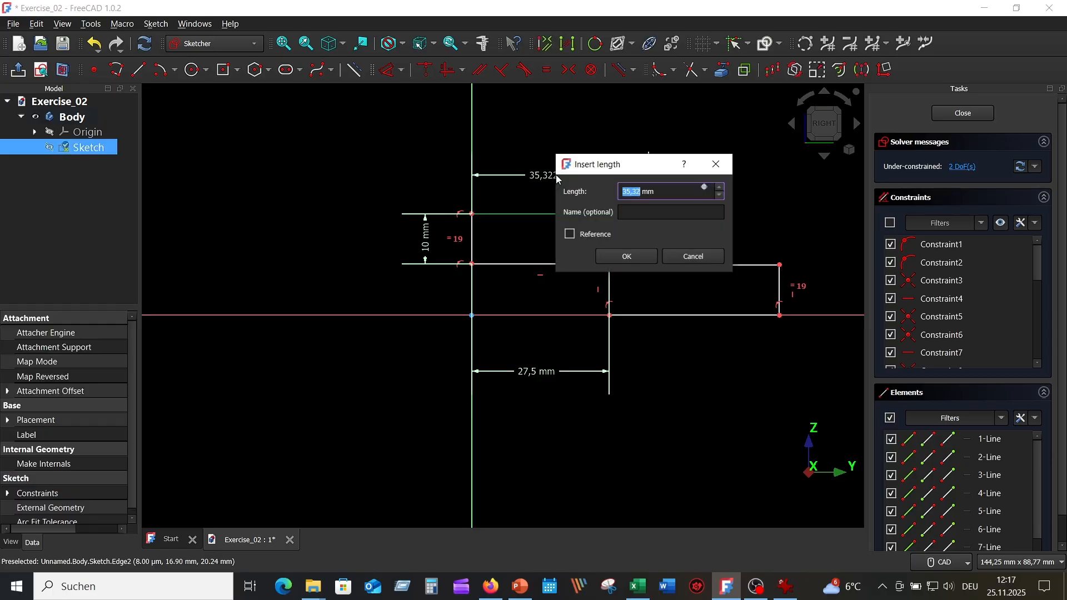
type("75/")
key("Return")
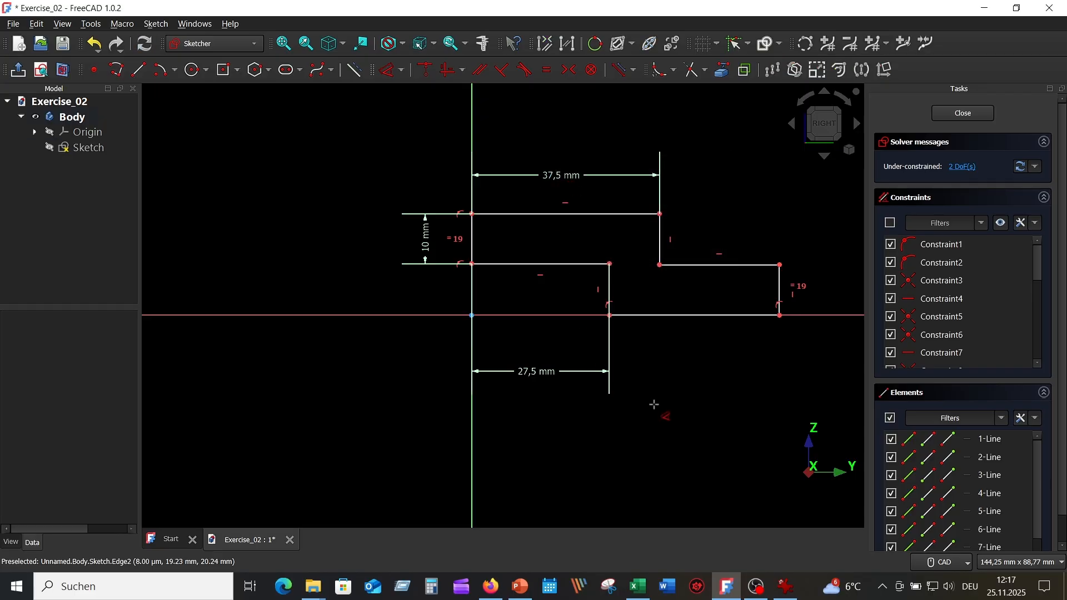
Step: Dimension the horizontal distance from the vertical axis to the outermost vertical edge to 135/2 (67.5 mm)
left_click(472, 404)
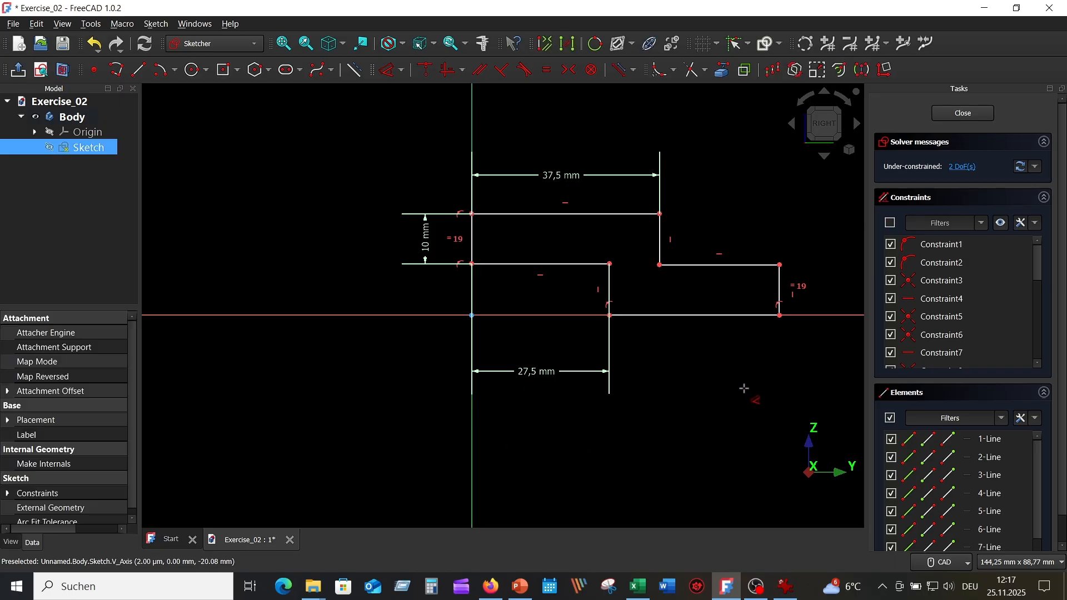
left_click(780, 299)
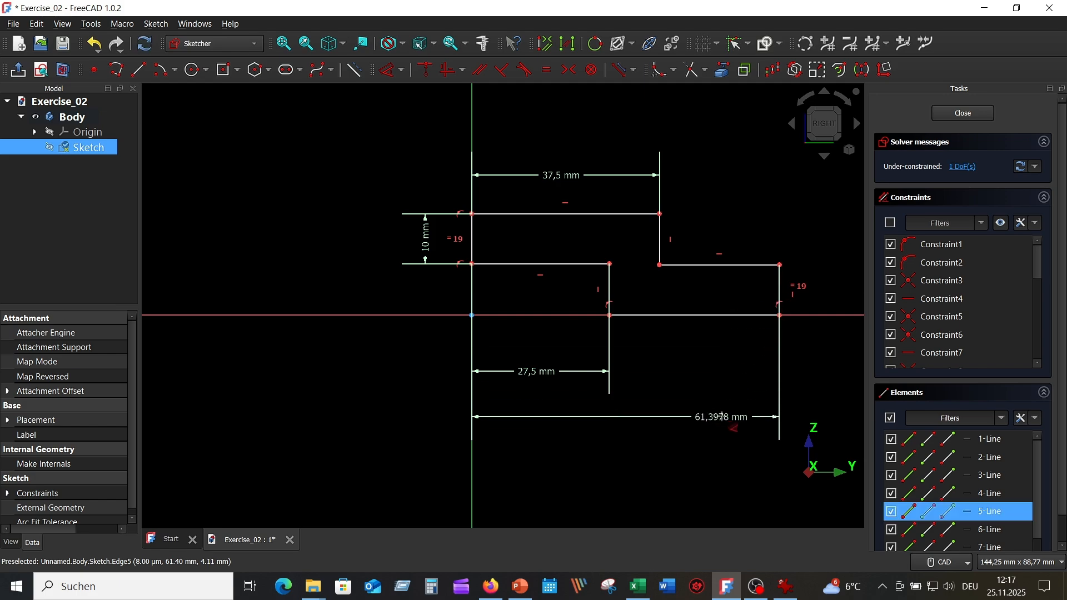
left_click(632, 415)
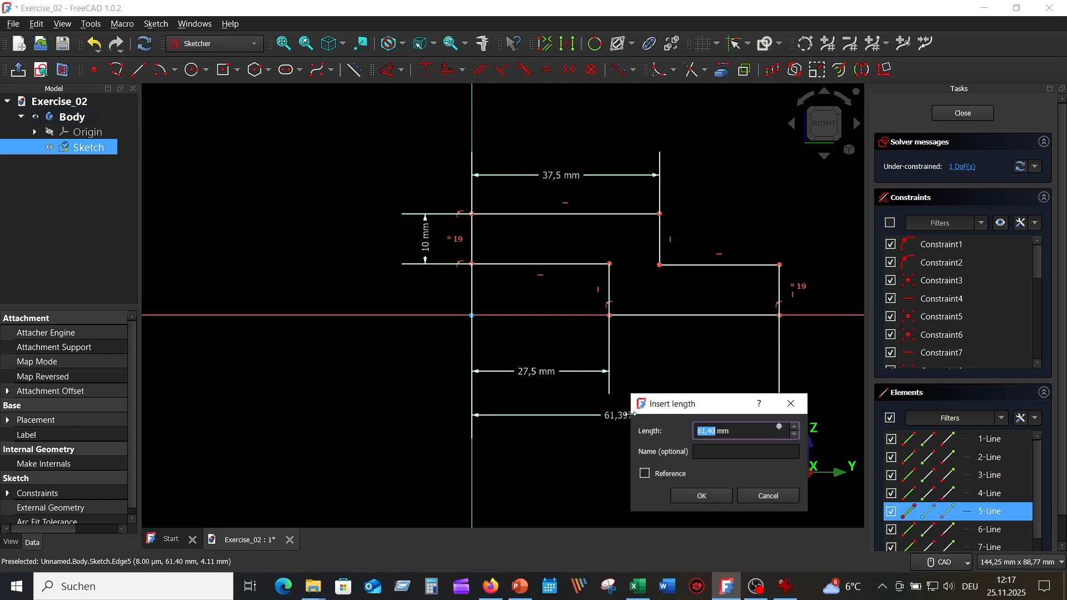
type("135/2")
key("Return")
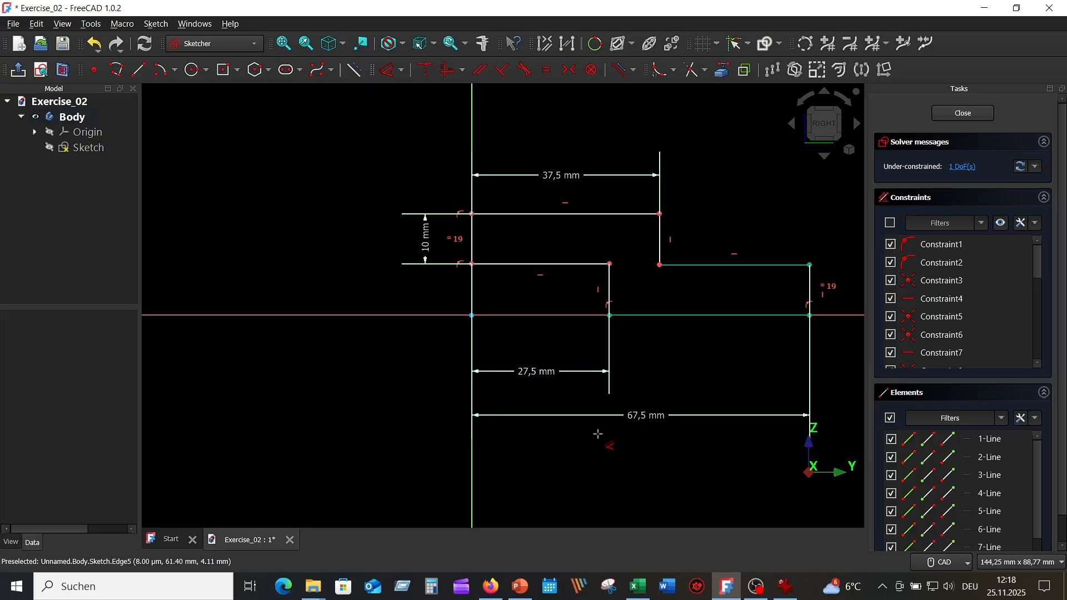
key("Escape")
Step: Make the upper vertical step edge equal in length to the edge on the vertical axis and finish the sketch
left_click(475, 240)
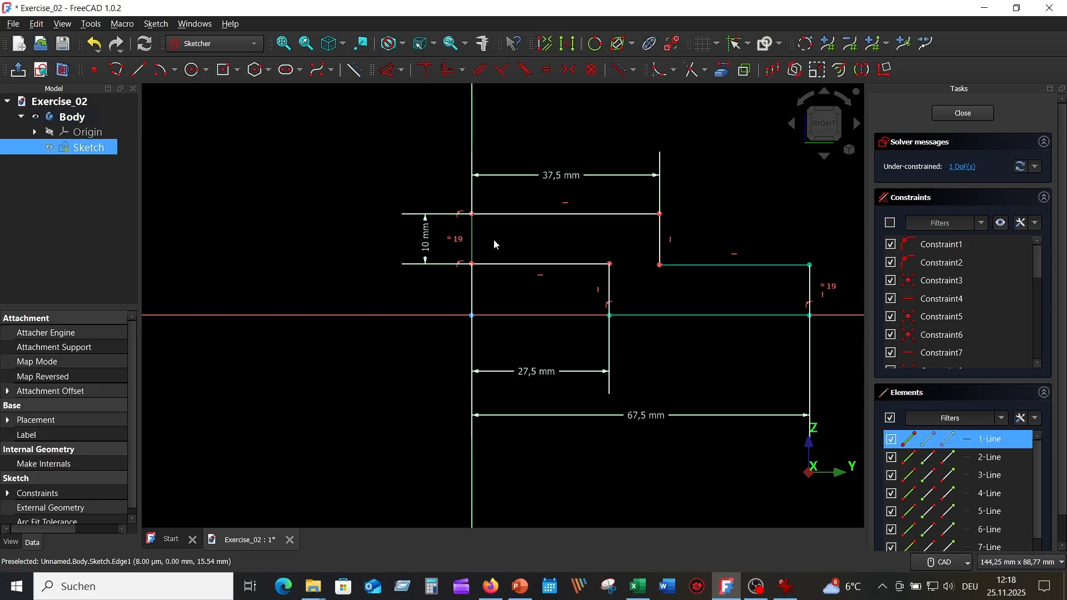
left_click(661, 239)
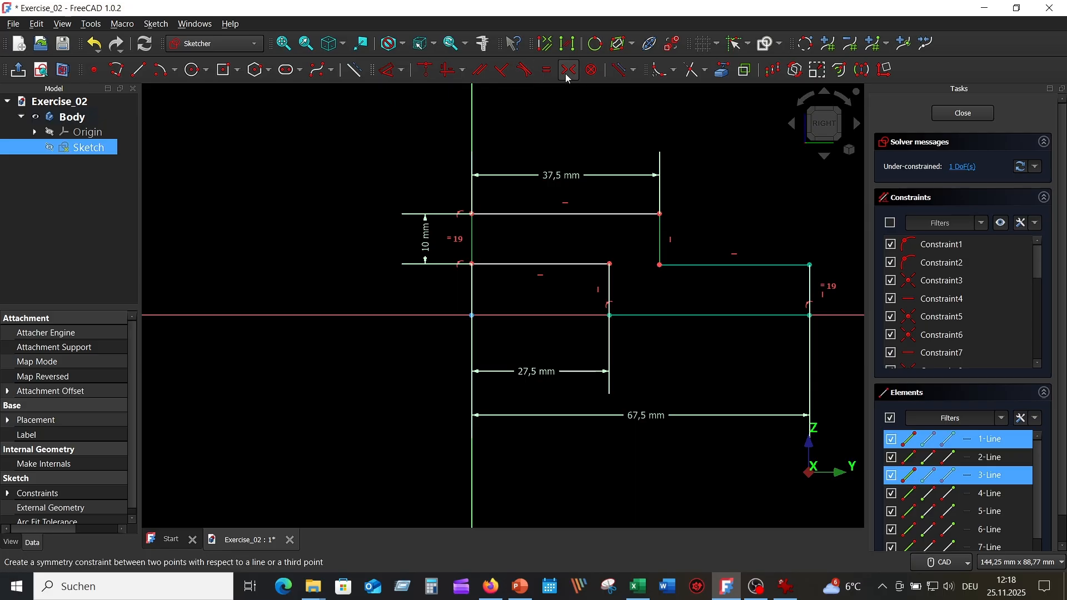
left_click(548, 72)
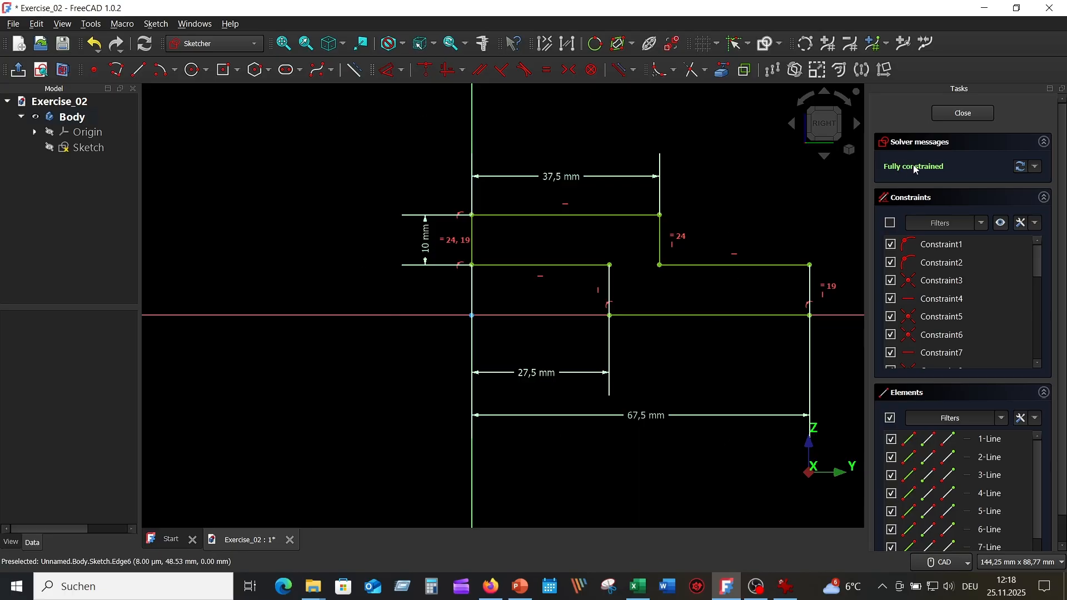
left_click(967, 113)
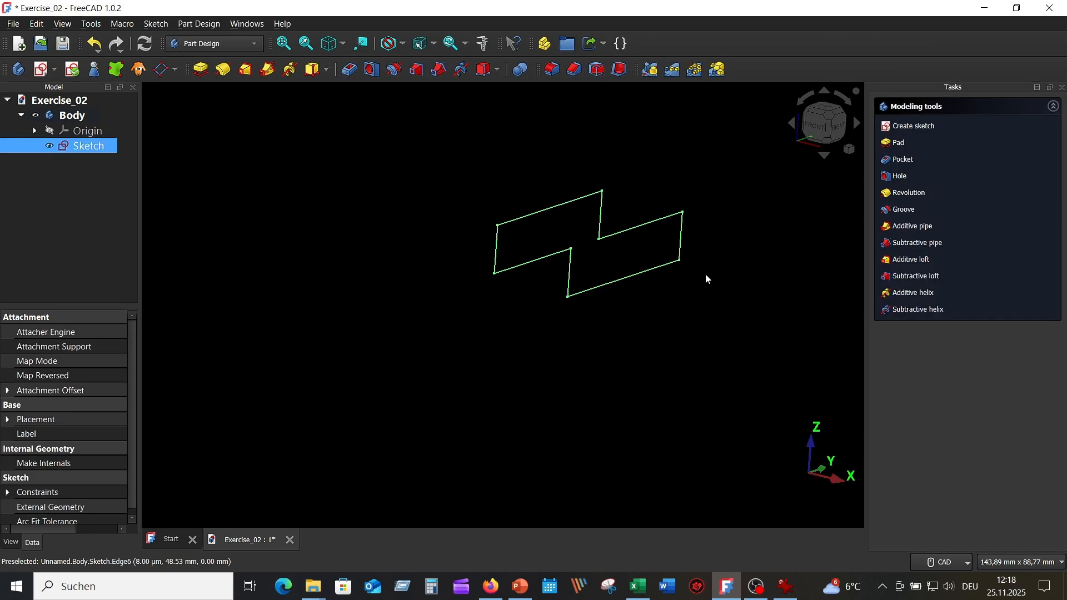
Step: Check the base width in the reference drawing and pad the profile sketch 90 mm in the reversed direction
scroll(712, 266, "up", 1)
middle_click_drag(714, 274, 709, 307)
left_click(795, 588)
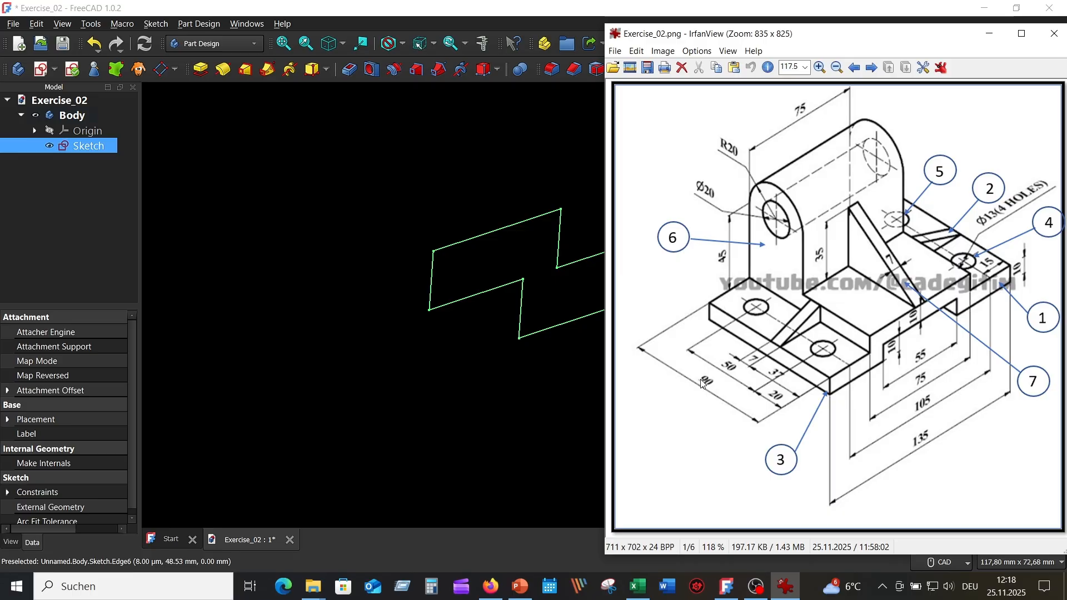
left_click(470, 178)
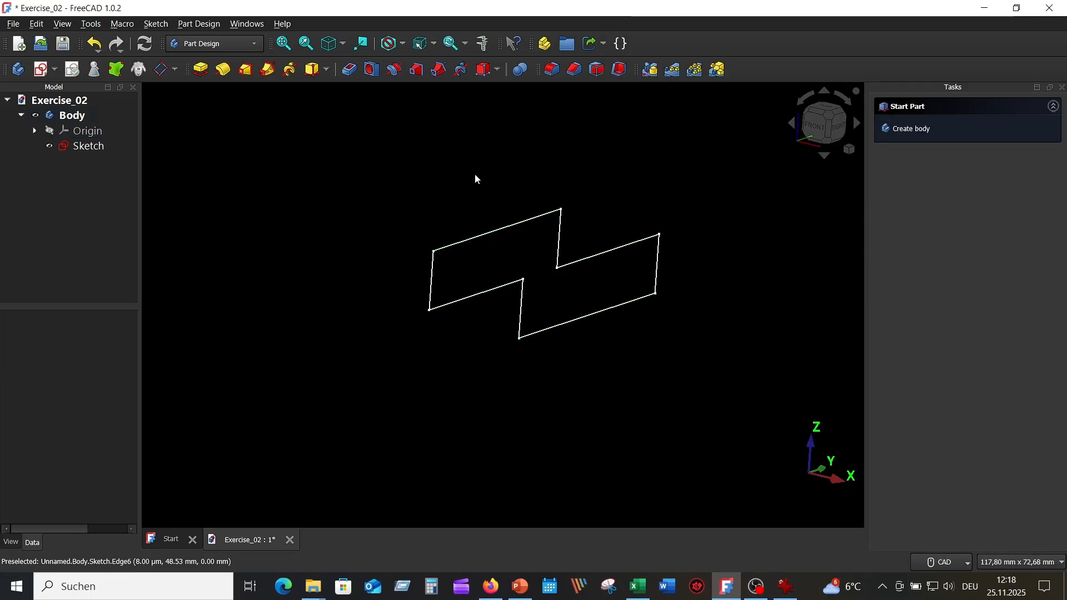
left_click(111, 151)
left_click(104, 149)
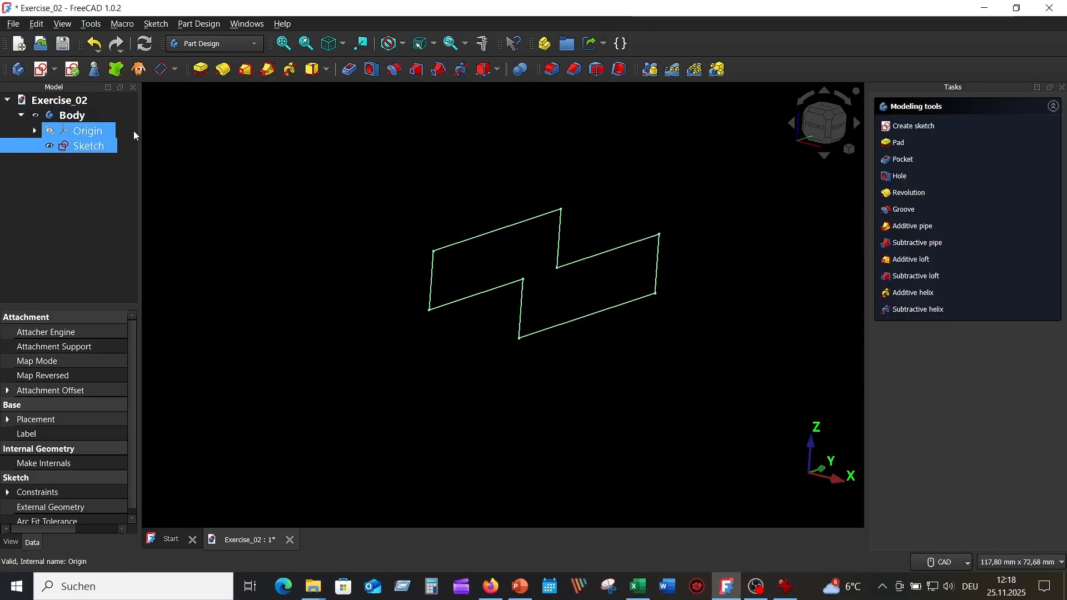
left_click(202, 70)
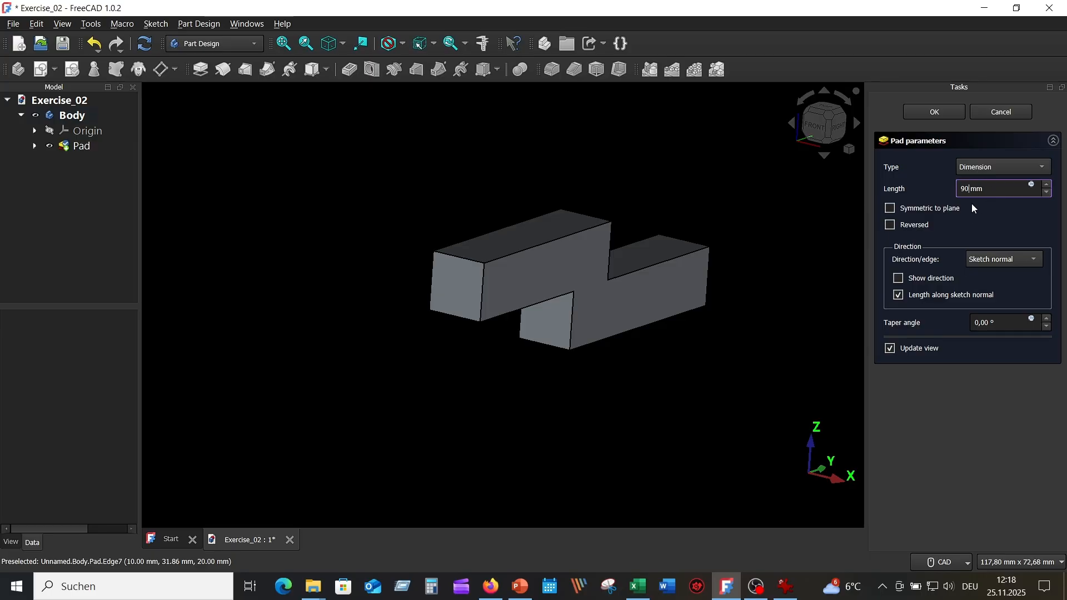
left_click_drag(981, 190, 928, 191)
left_click(891, 225)
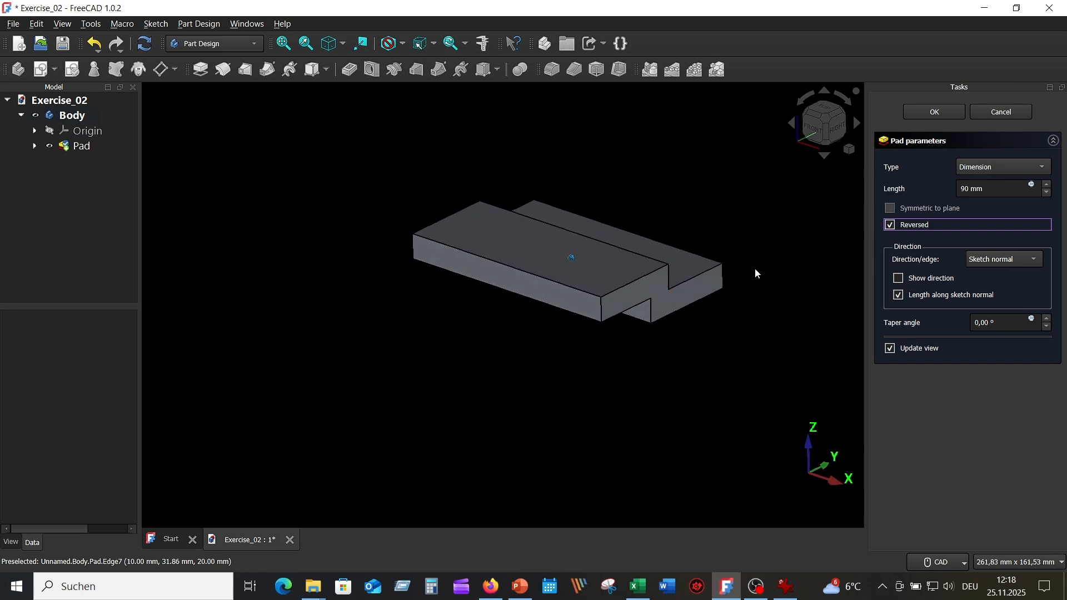
left_click(941, 113)
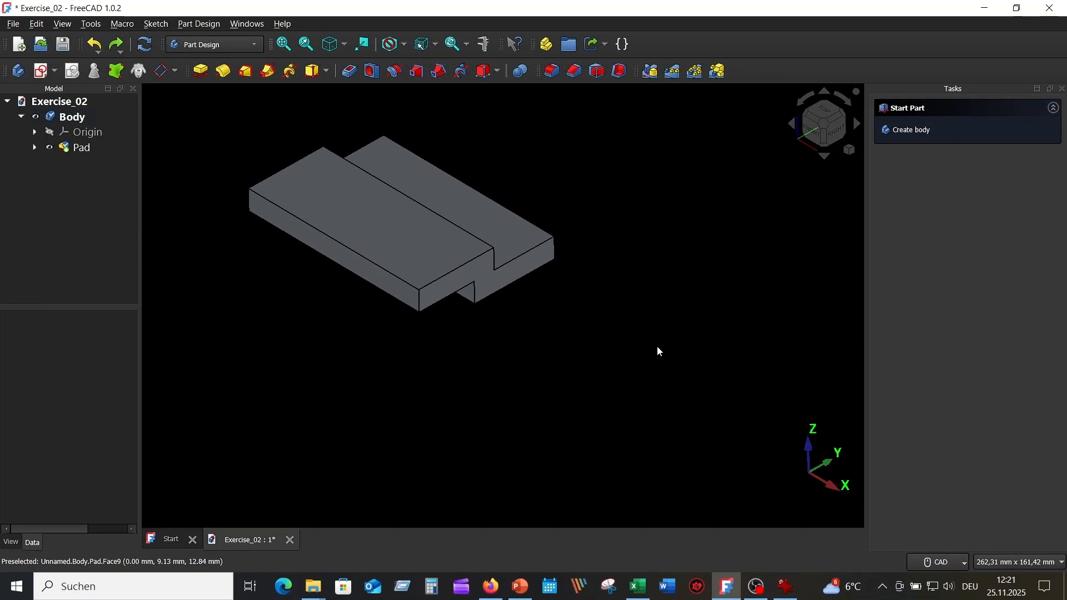
Step: Edit the base pad after consulting the reference drawing so that it extends symmetrically to the sketch plane
left_click(786, 587)
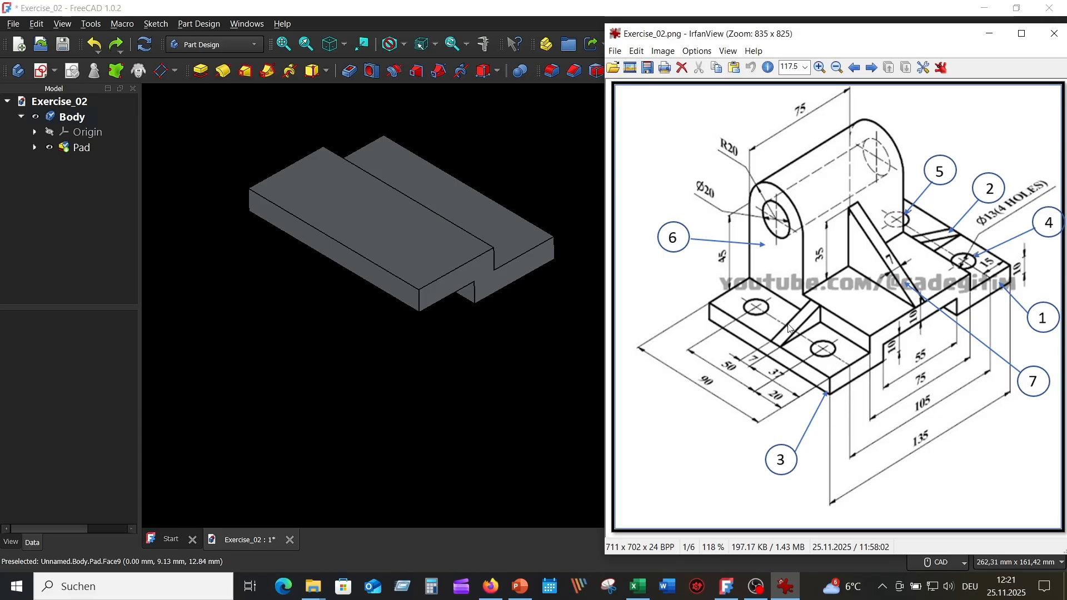
left_click(547, 162)
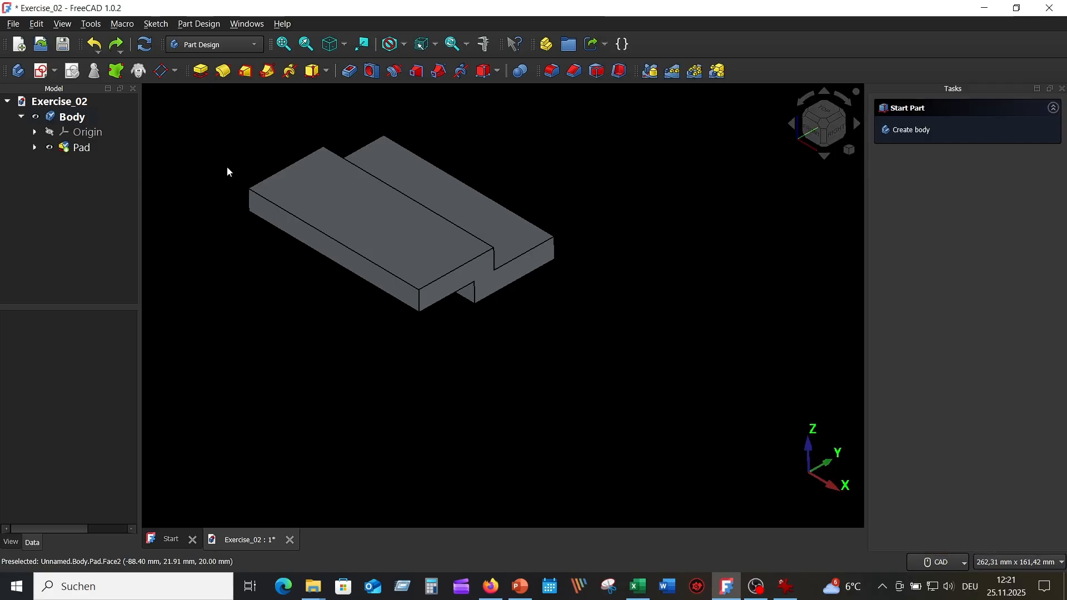
double_click(95, 147)
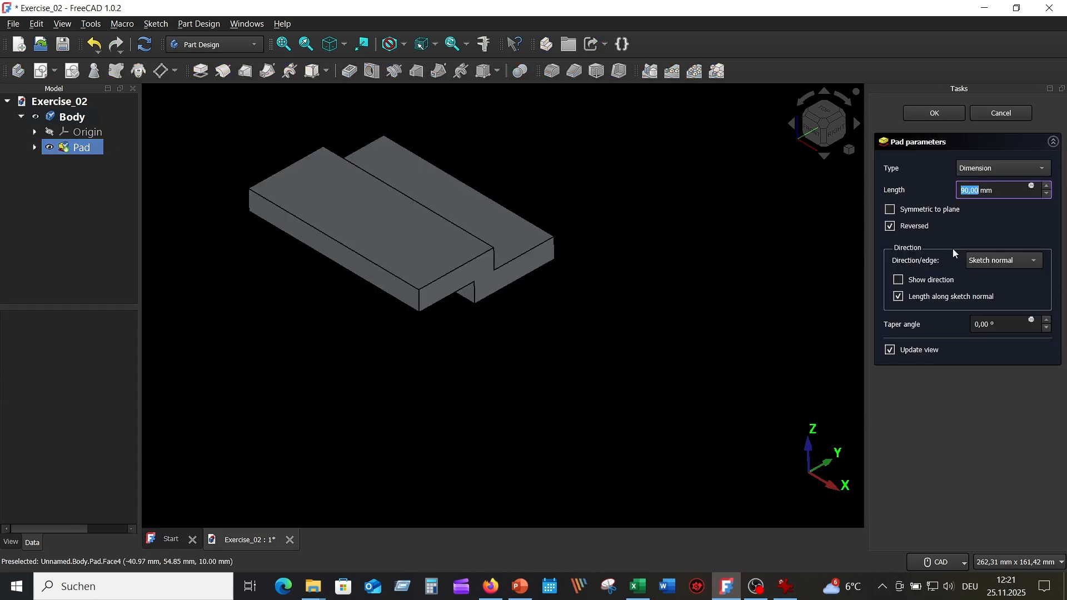
left_click(892, 211)
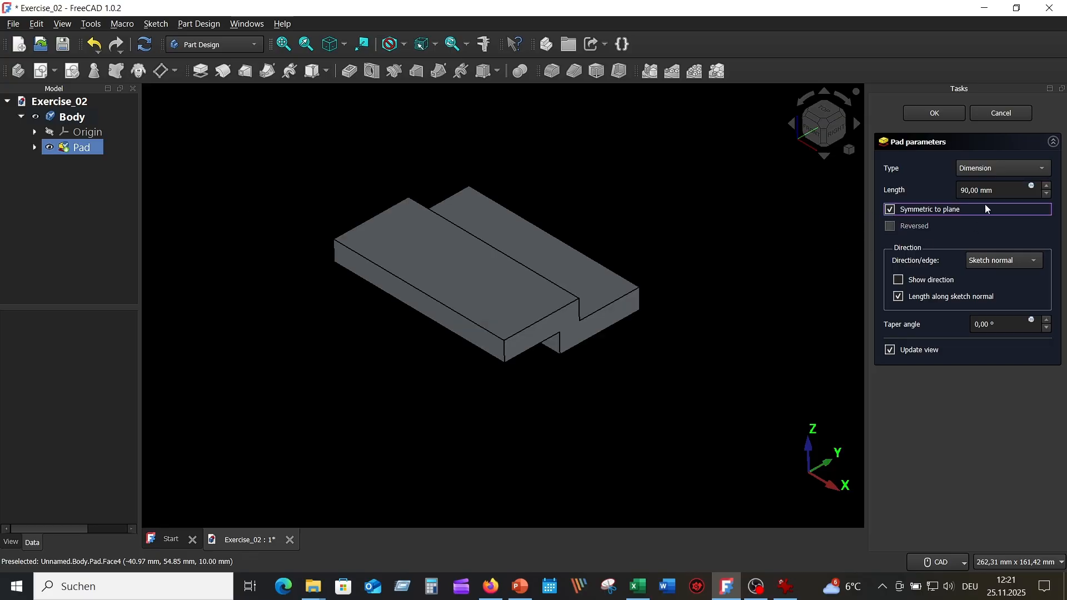
left_click(940, 114)
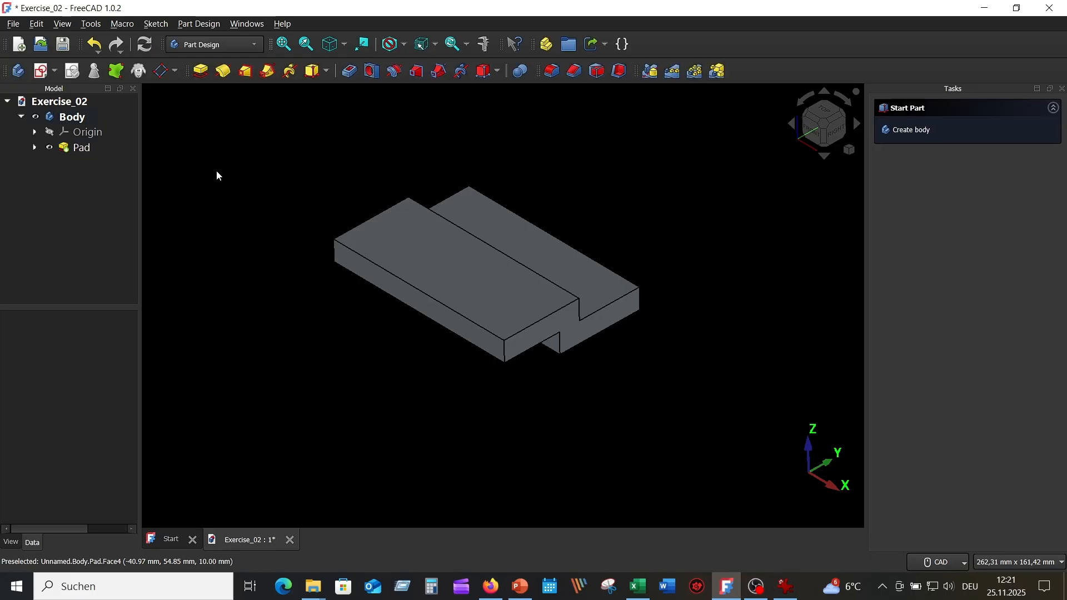
Step: Create a datum plane on the stepped end face, offset 37 mm in the z-direction with its sides flipped to cut through the base
left_click(619, 313)
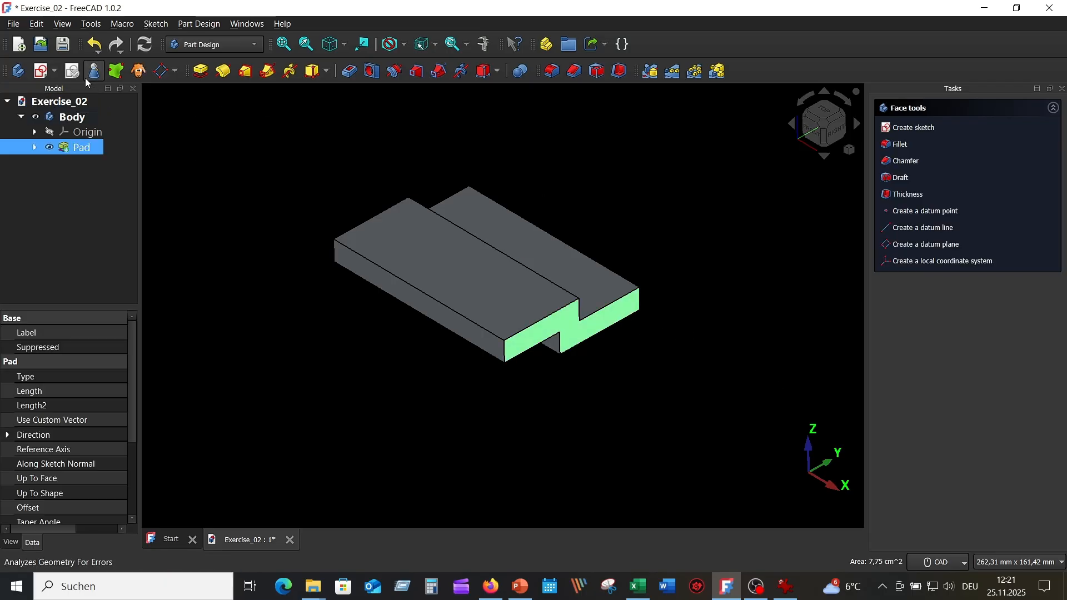
left_click(161, 72)
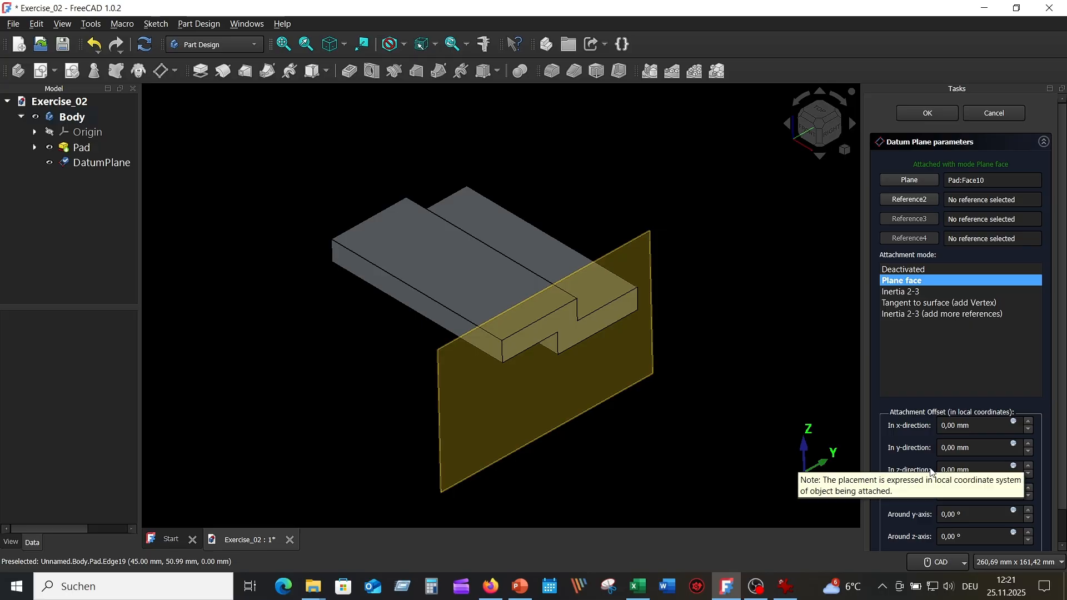
left_click(944, 470)
type("37")
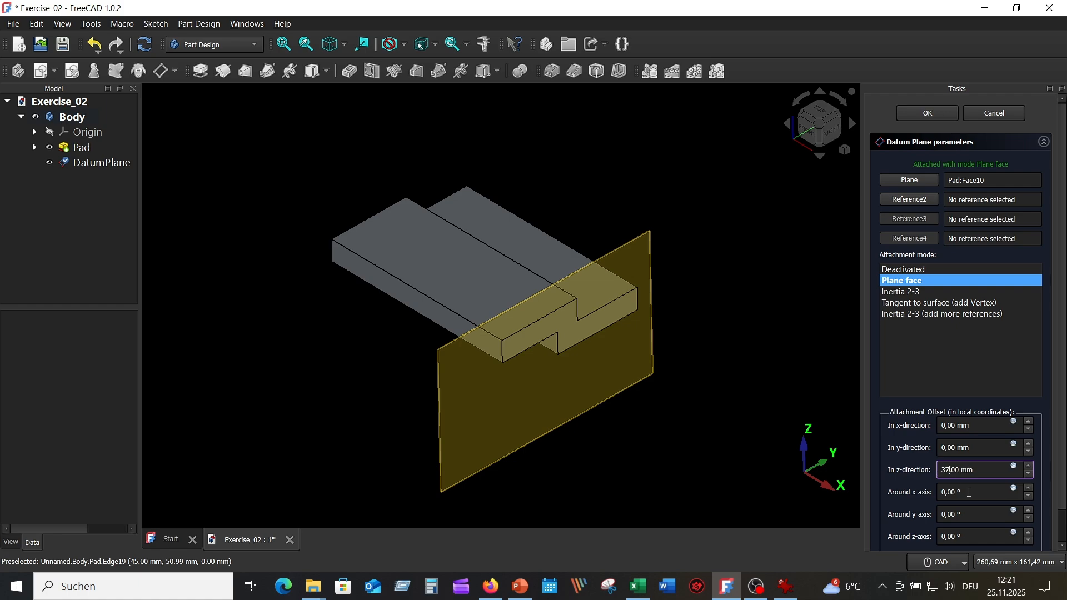
left_click(995, 387)
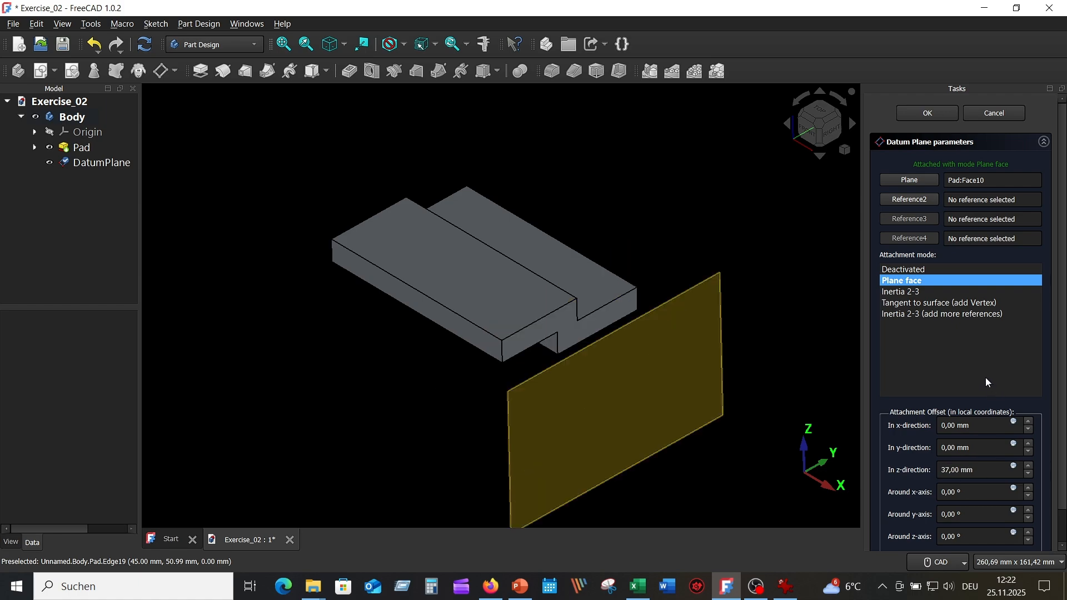
scroll(1059, 471, "down", 1)
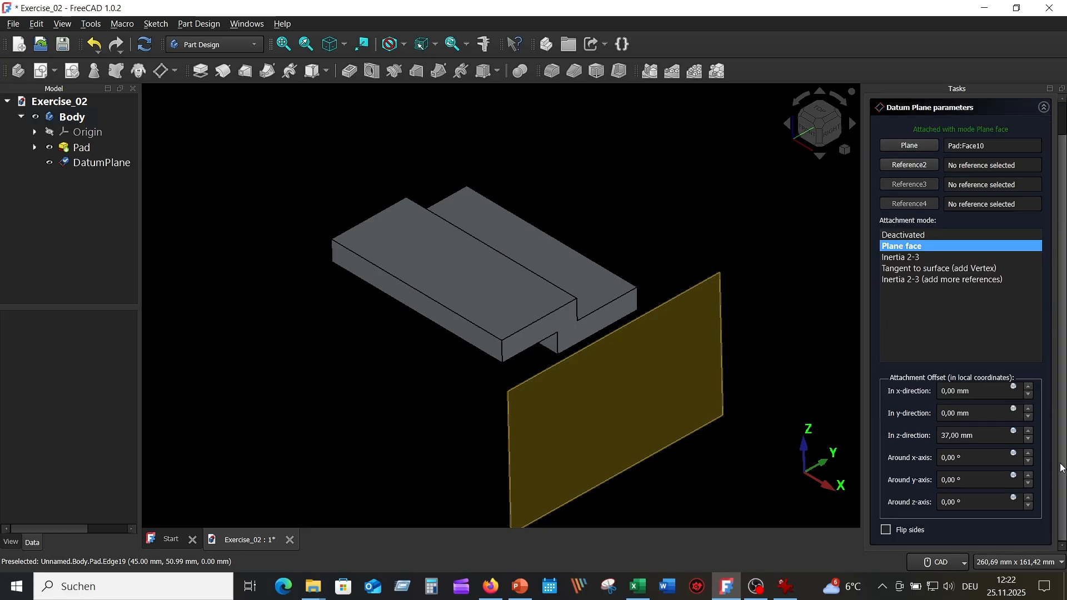
left_click(890, 529)
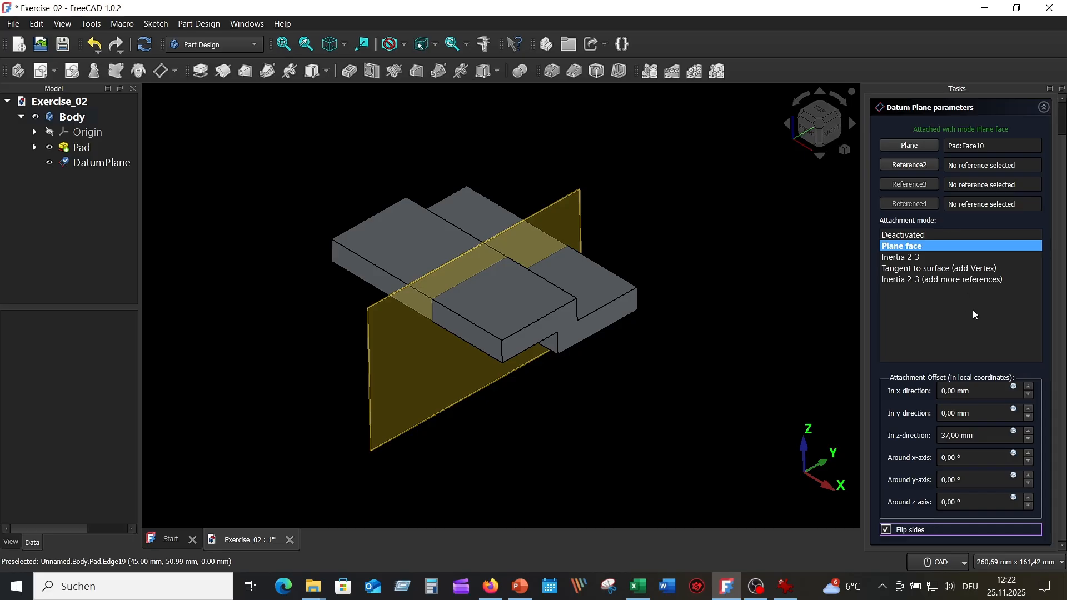
scroll(1001, 292, "up", 1)
left_click(930, 112)
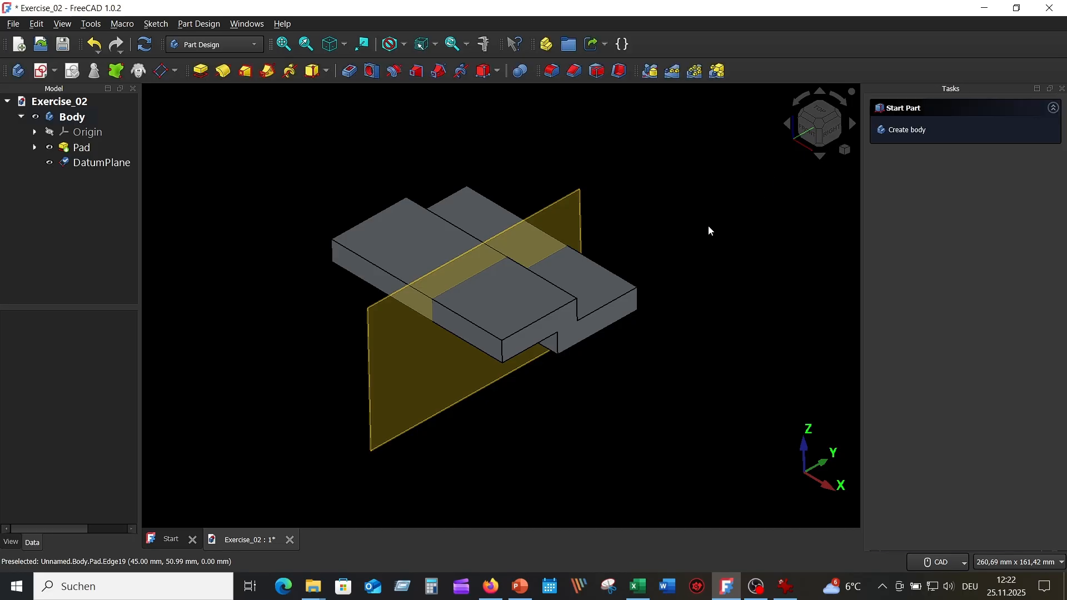
Step: Start a new sketch on the offset datum plane that cuts through the base
left_click(554, 209)
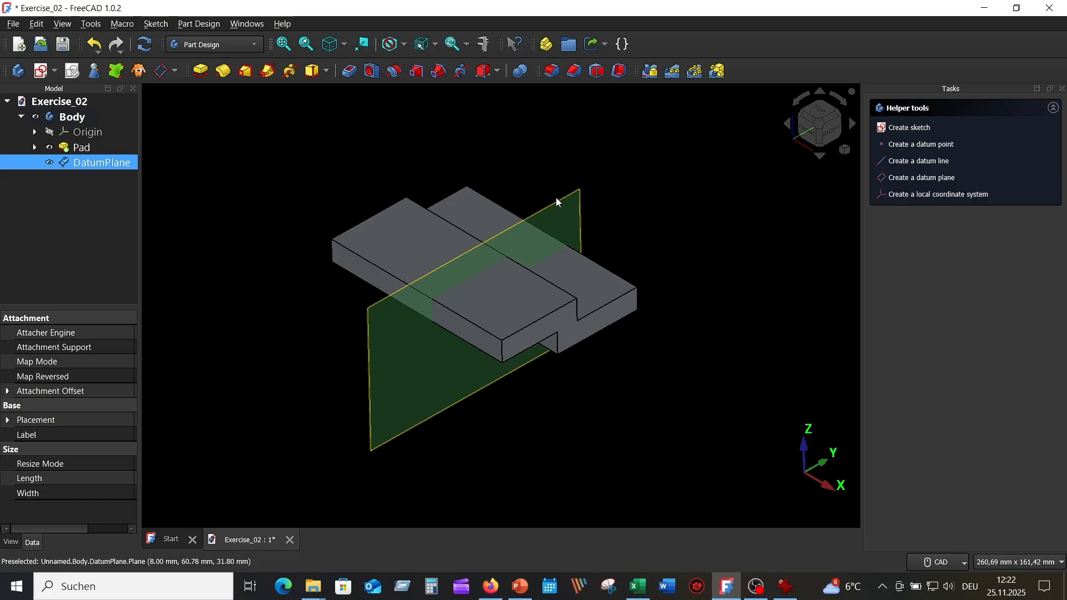
left_click(42, 74)
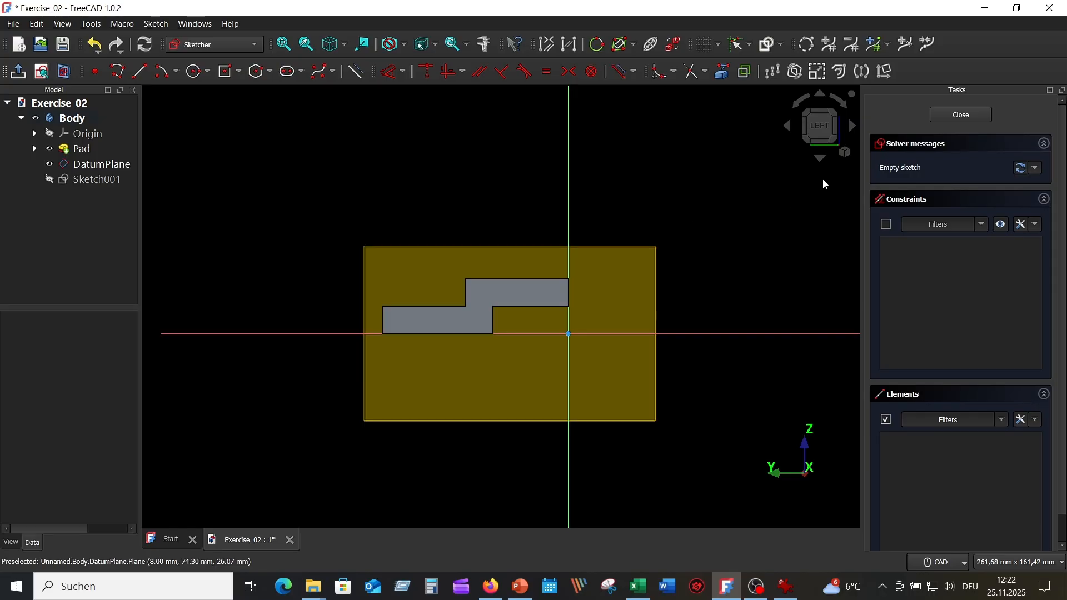
left_click(855, 126)
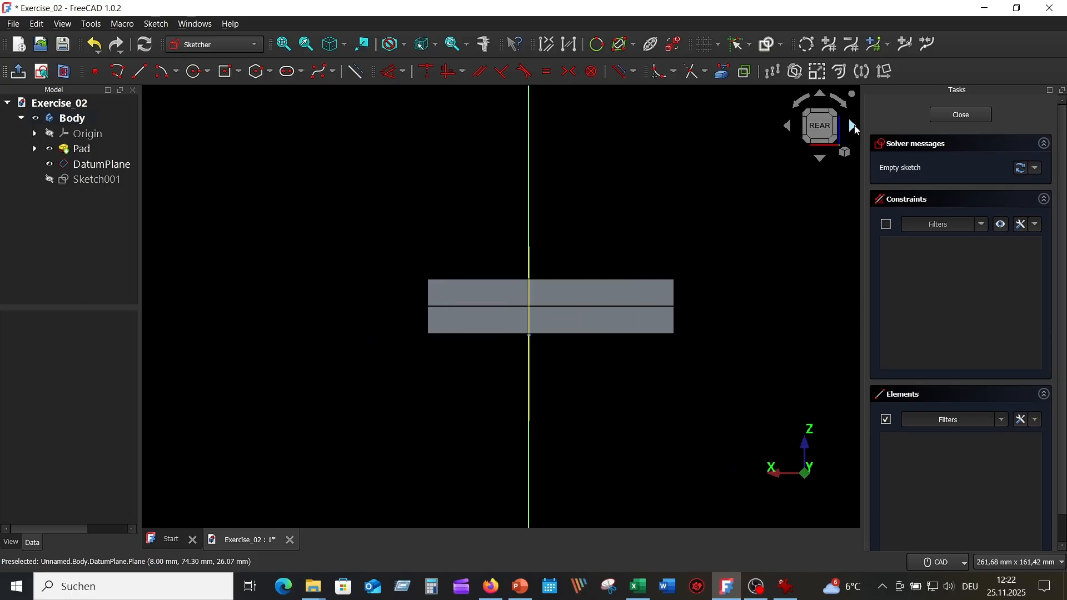
left_click(855, 127)
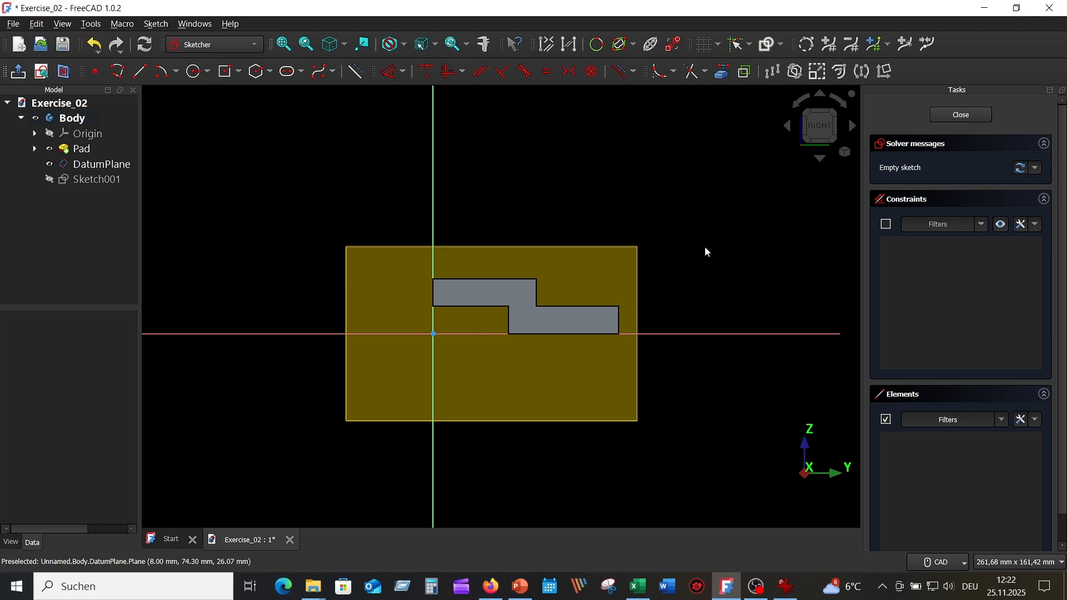
scroll(703, 249, "up", 3)
middle_click_drag(698, 250, 775, 167)
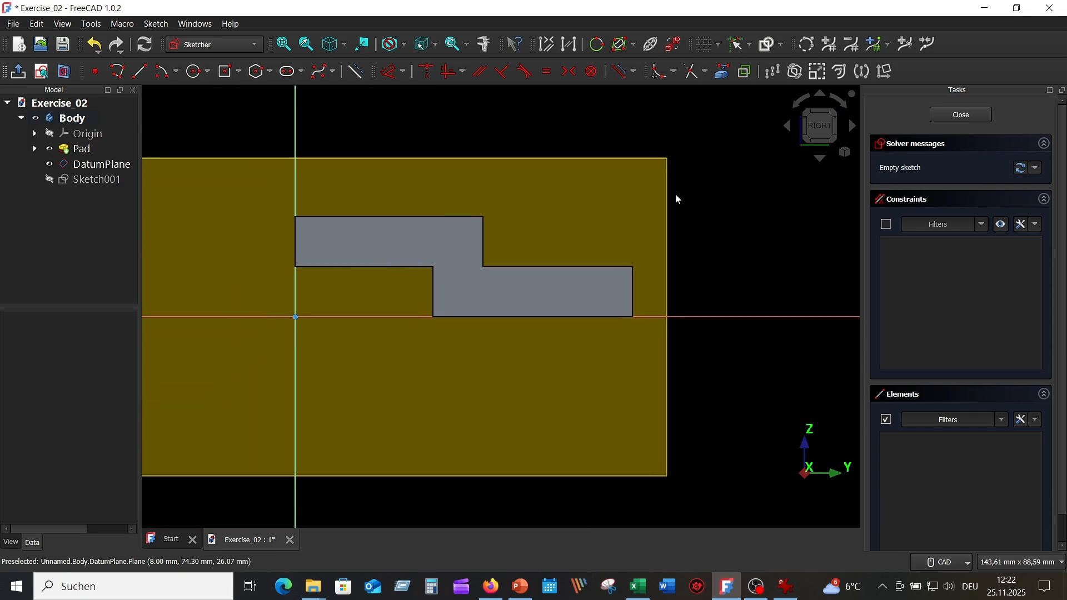
scroll(703, 203, "down", 2)
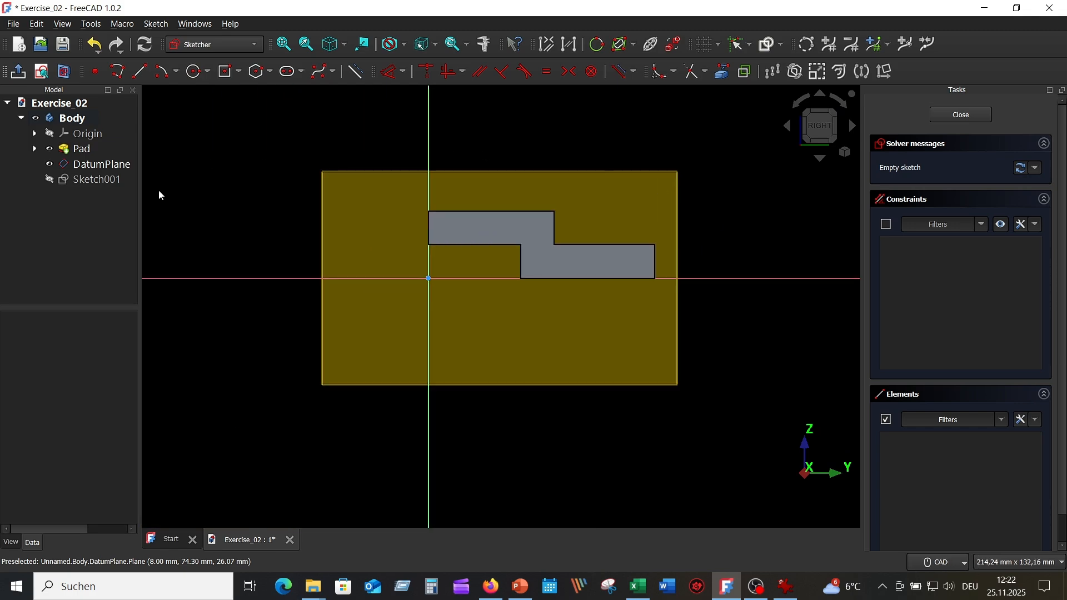
Step: Hide the datum plane so only the base's stepped section shows behind the new sketch
left_click(56, 165)
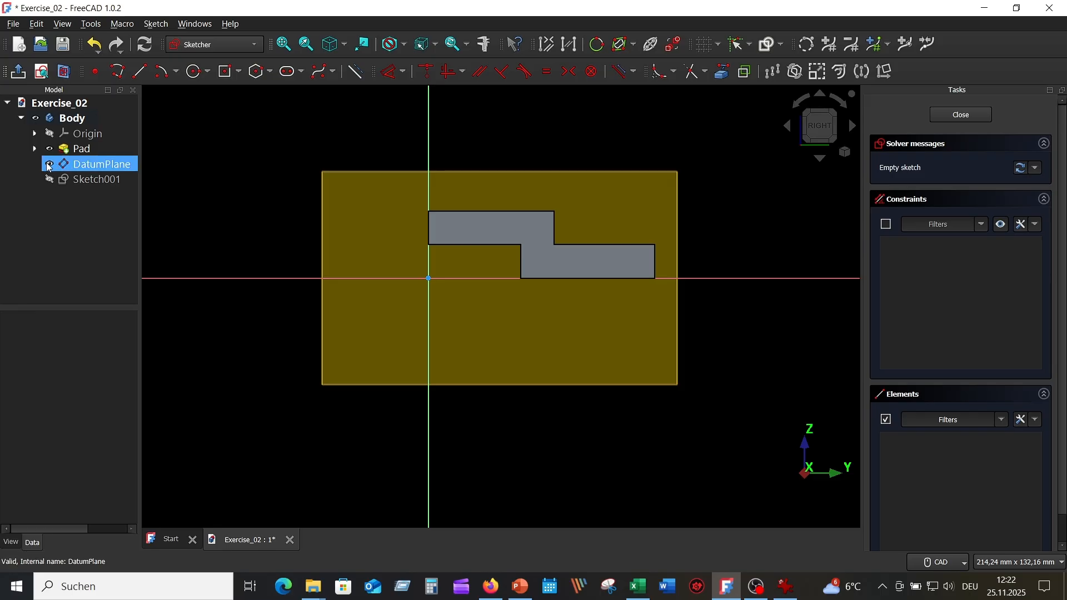
left_click(49, 164)
scroll(681, 203, "up", 2)
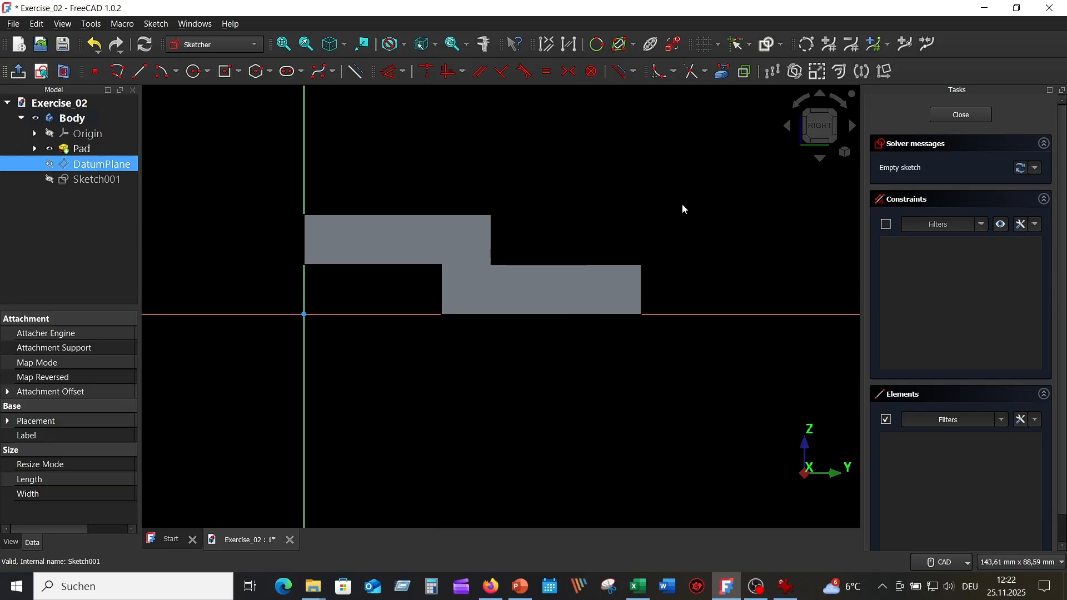
middle_click_drag(647, 207, 690, 205)
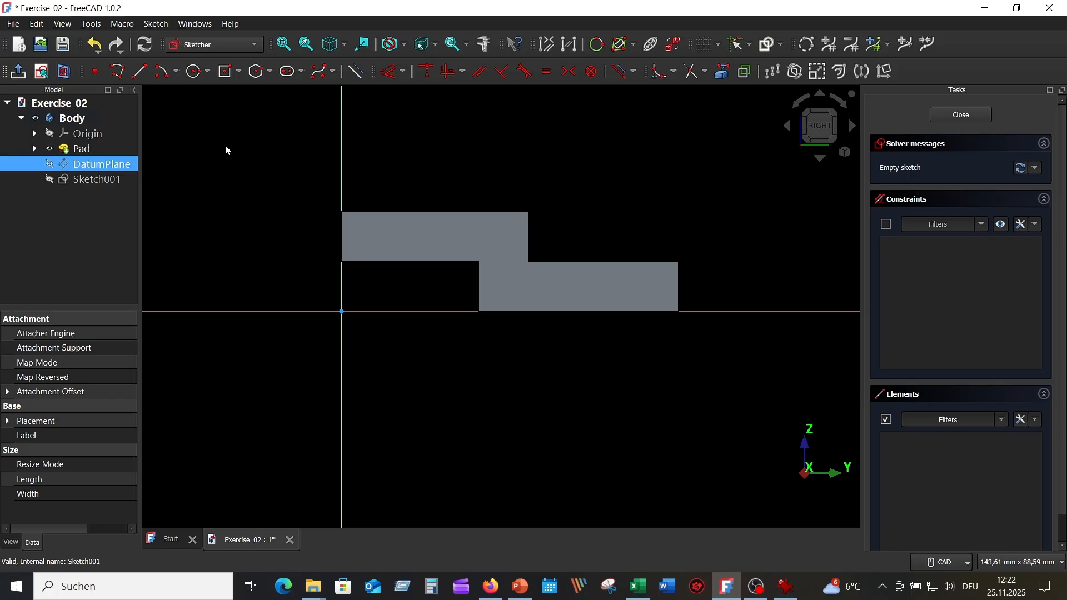
Step: Reference the lower step's top edge and the adjoining vertical step edge as external geometry in the rib sketch
left_click(66, 72)
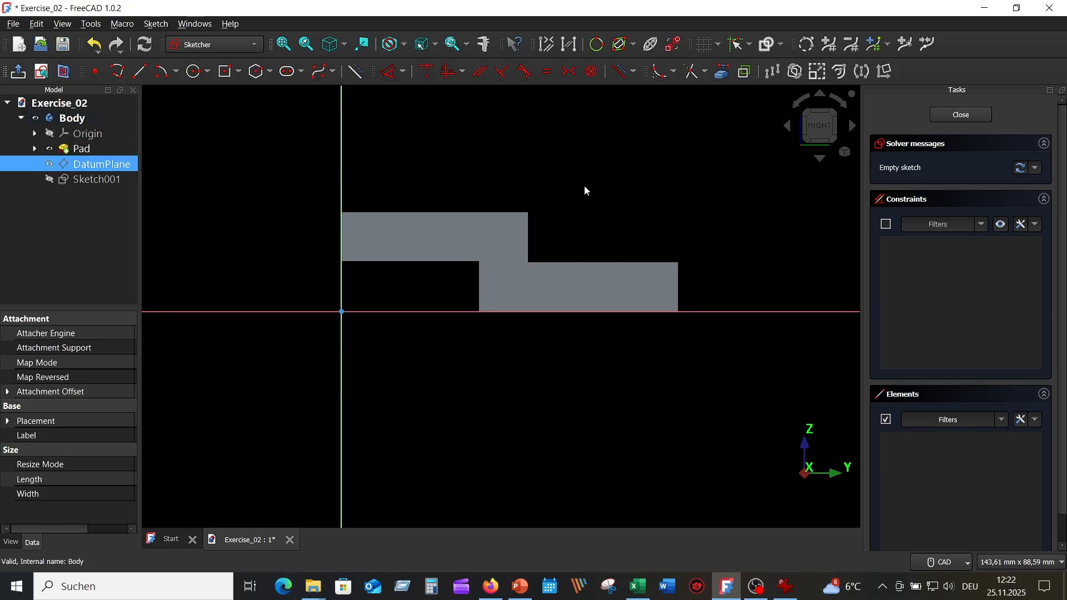
scroll(708, 199, "up", 3)
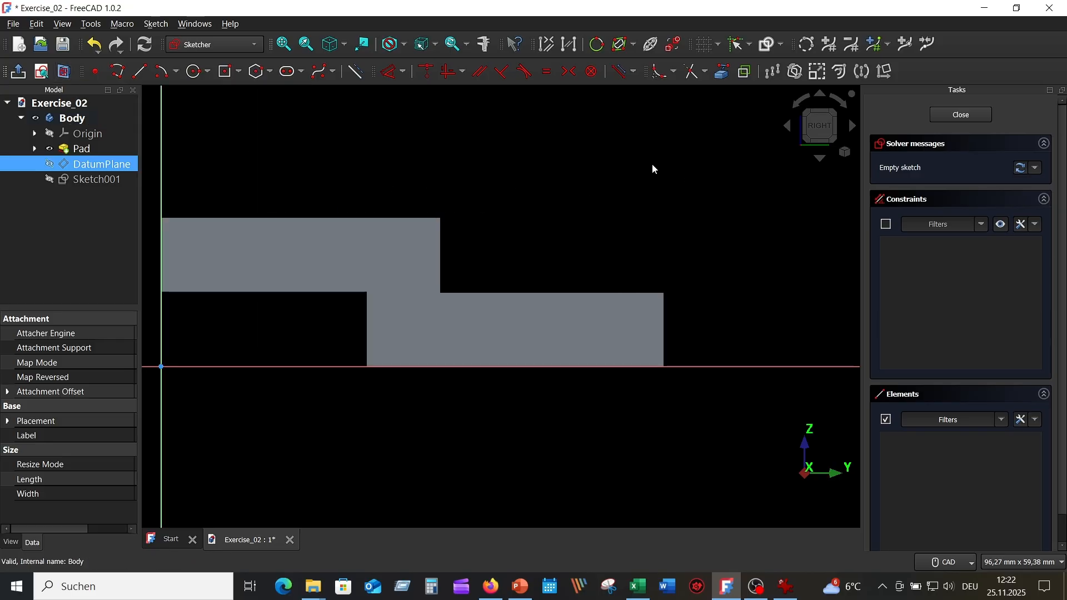
left_click(723, 74)
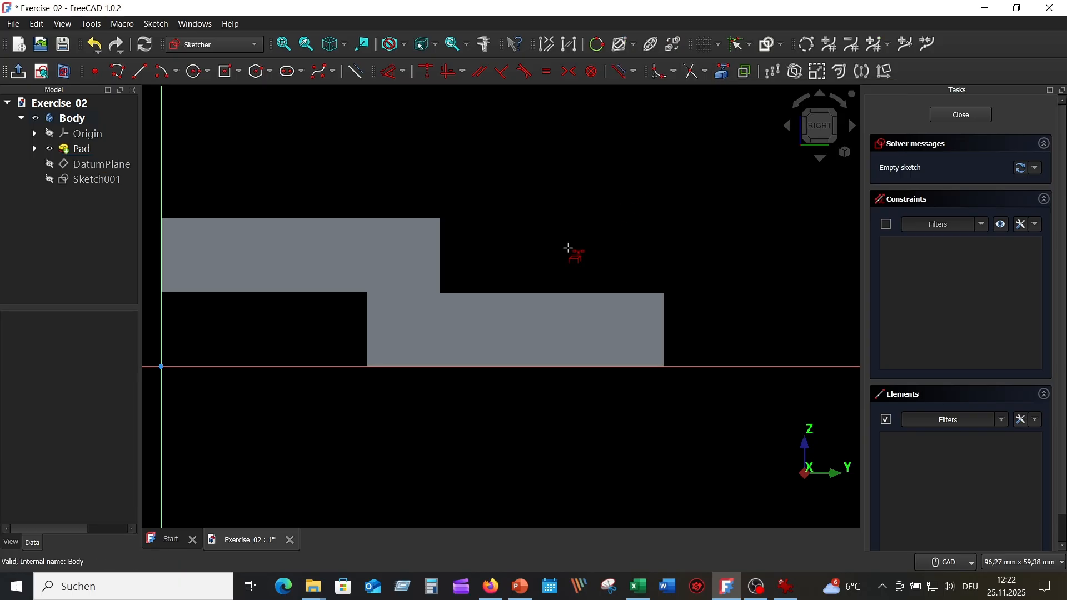
left_click(537, 291)
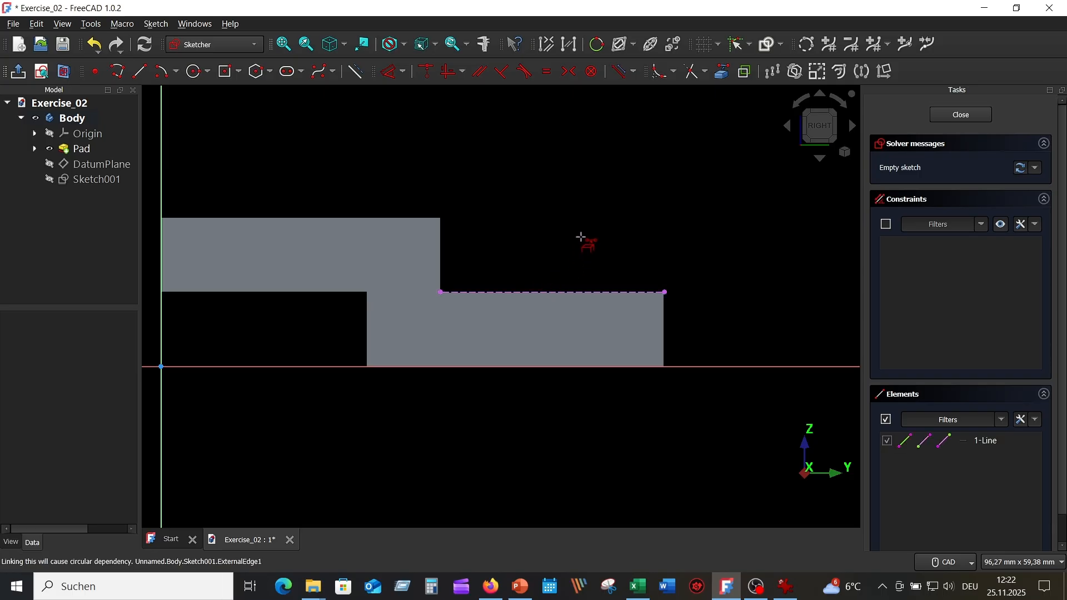
left_click(440, 243)
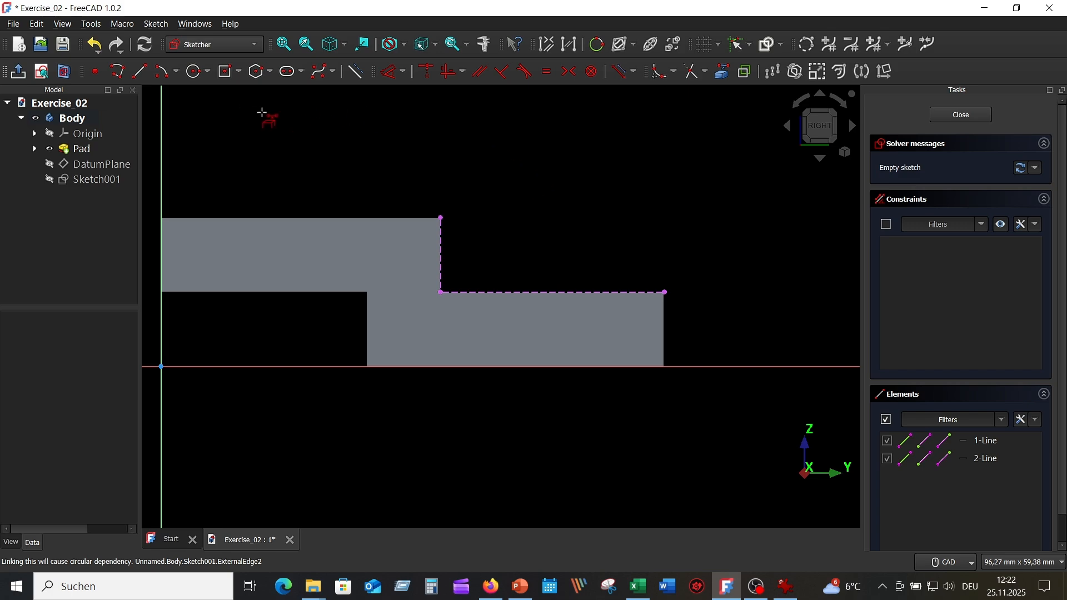
Step: Draw a closed triangular rib profile through the three endpoints of the referenced step edges and close the sketch
left_click(120, 74)
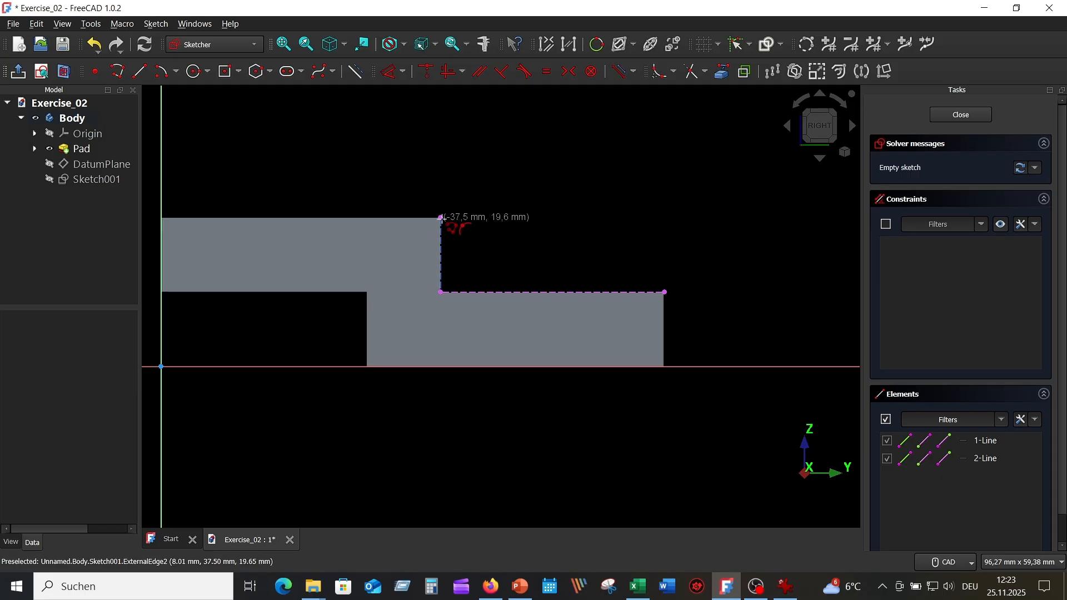
left_click(441, 218)
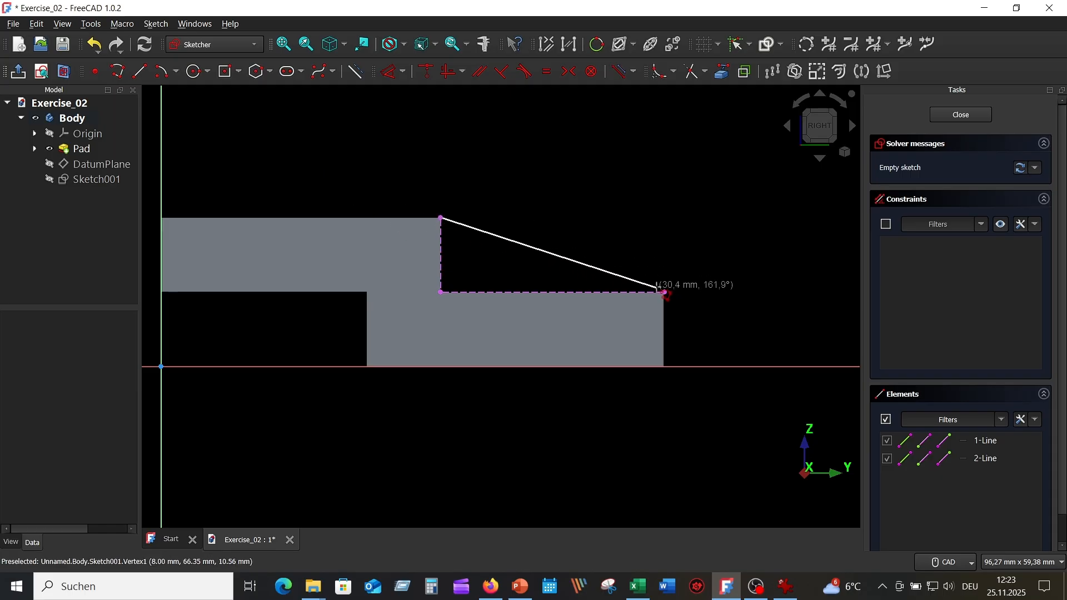
left_click(665, 291)
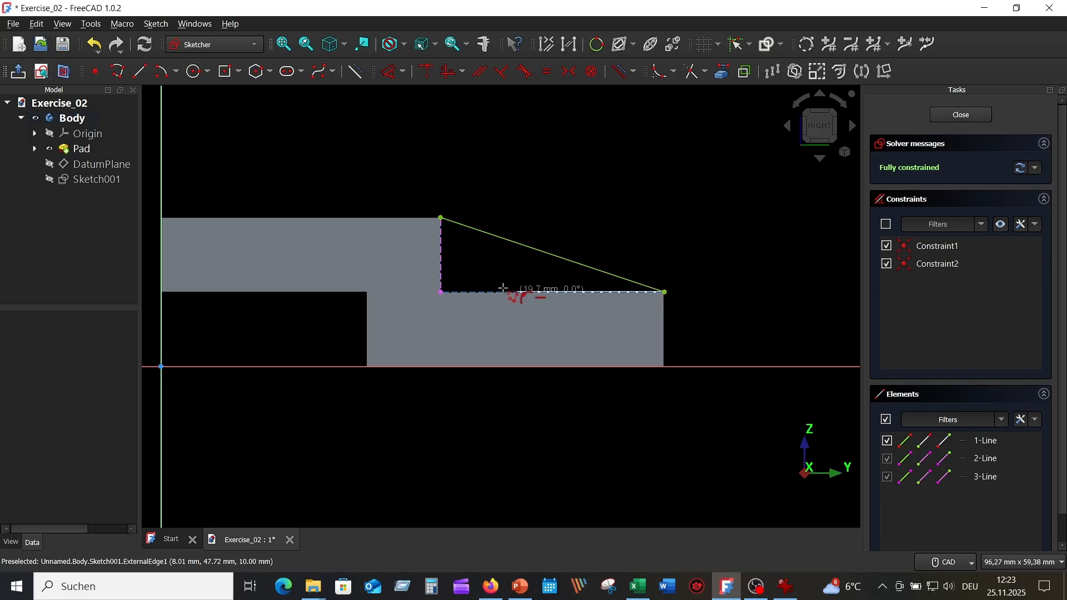
left_click(440, 292)
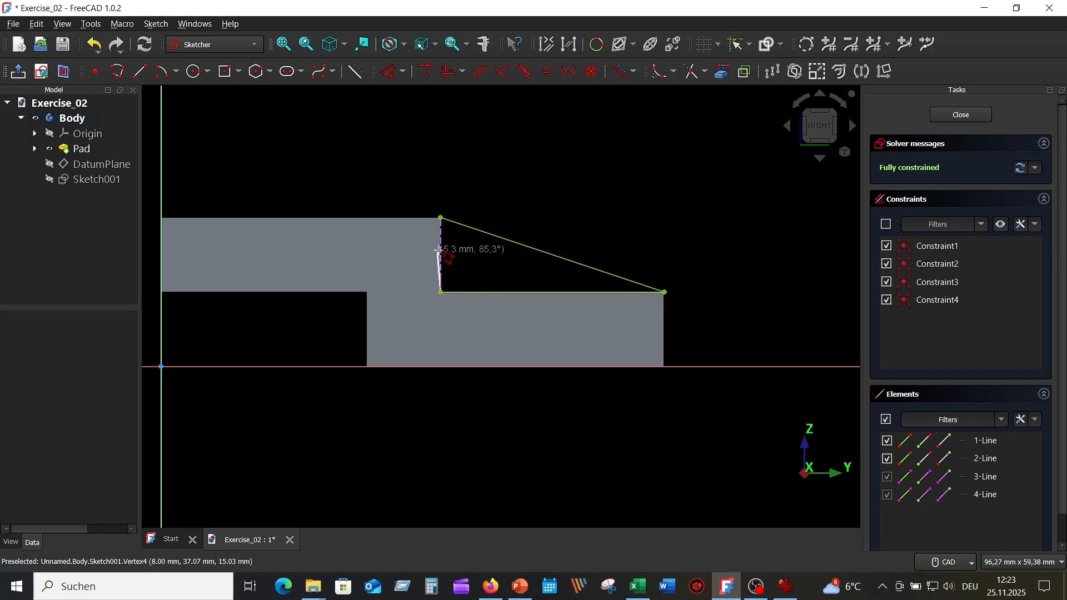
left_click(440, 215)
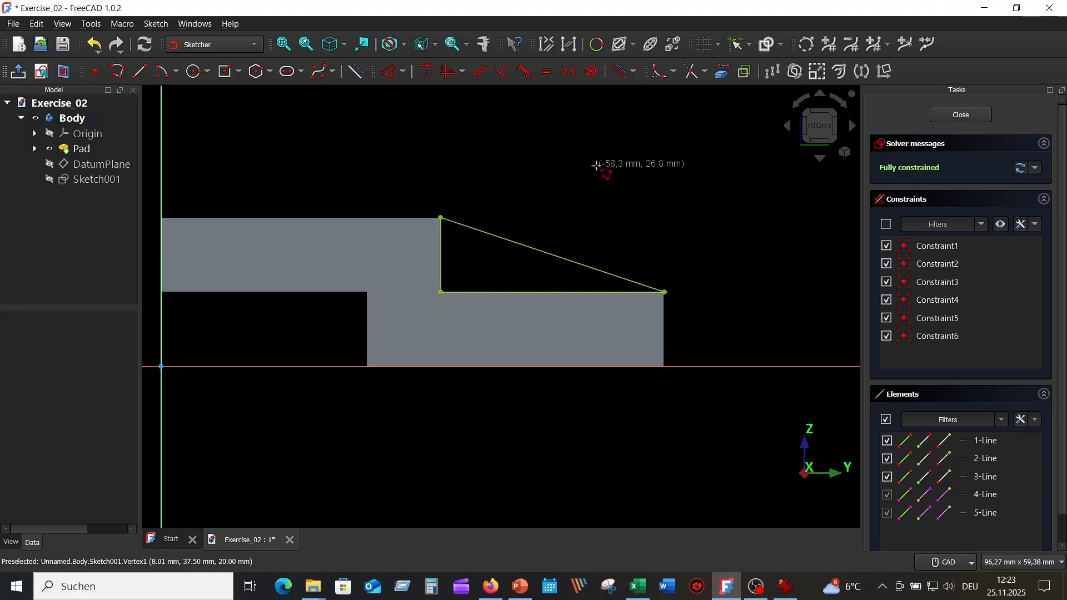
right_click(596, 164)
left_click(961, 116)
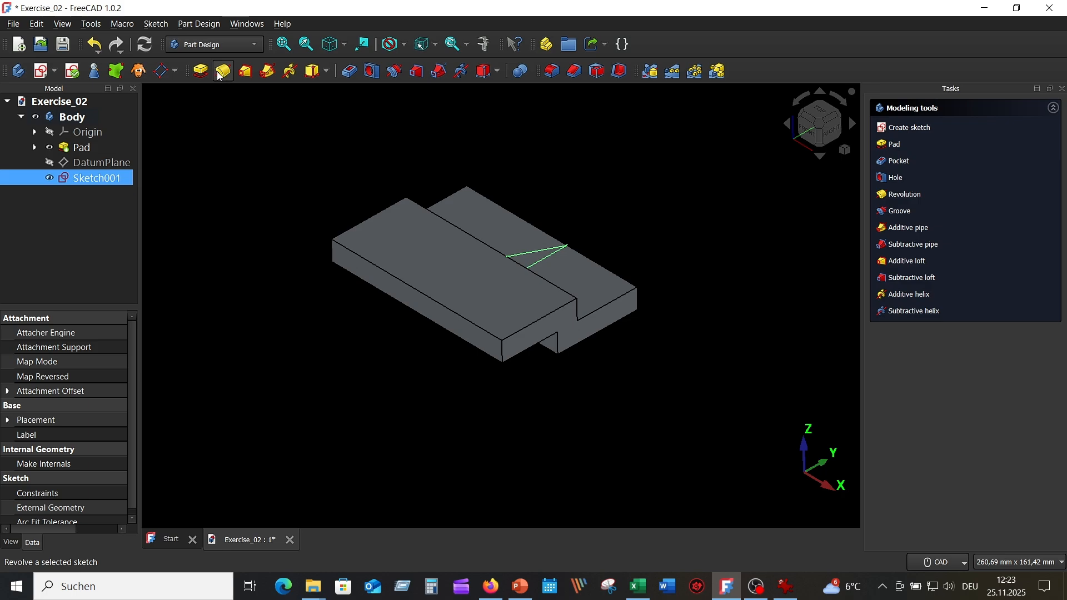
Step: Pad the triangular rib profile to a length of 7 mm along the sketch normal
left_click(200, 71)
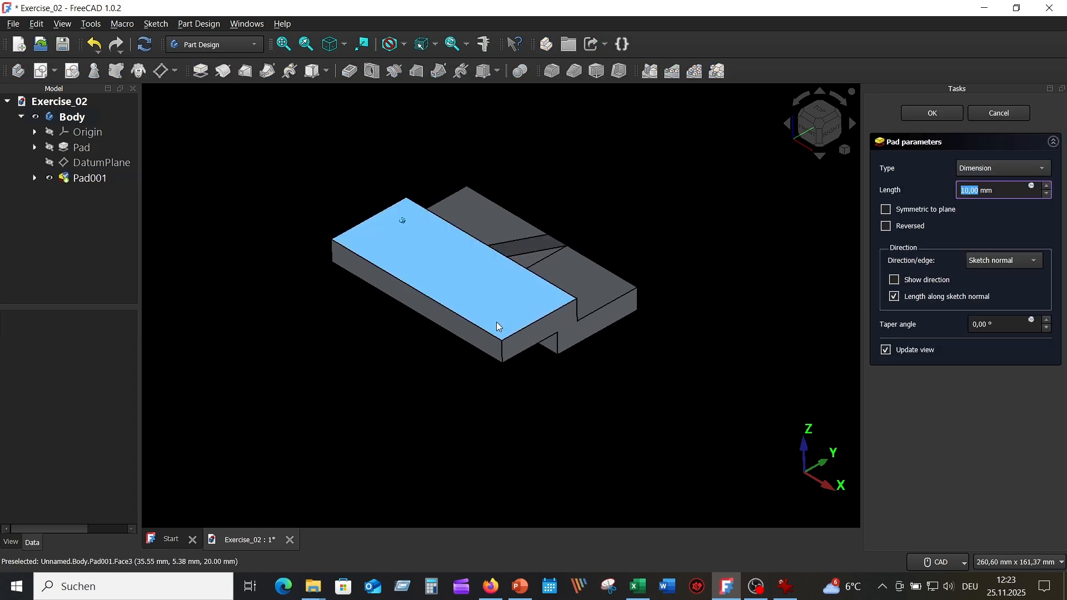
mouse_move(496, 322)
middle_mouse_down()
mouse_move(604, 345)
mouse_move(636, 316)
mouse_move(778, 253)
middle_mouse_up()
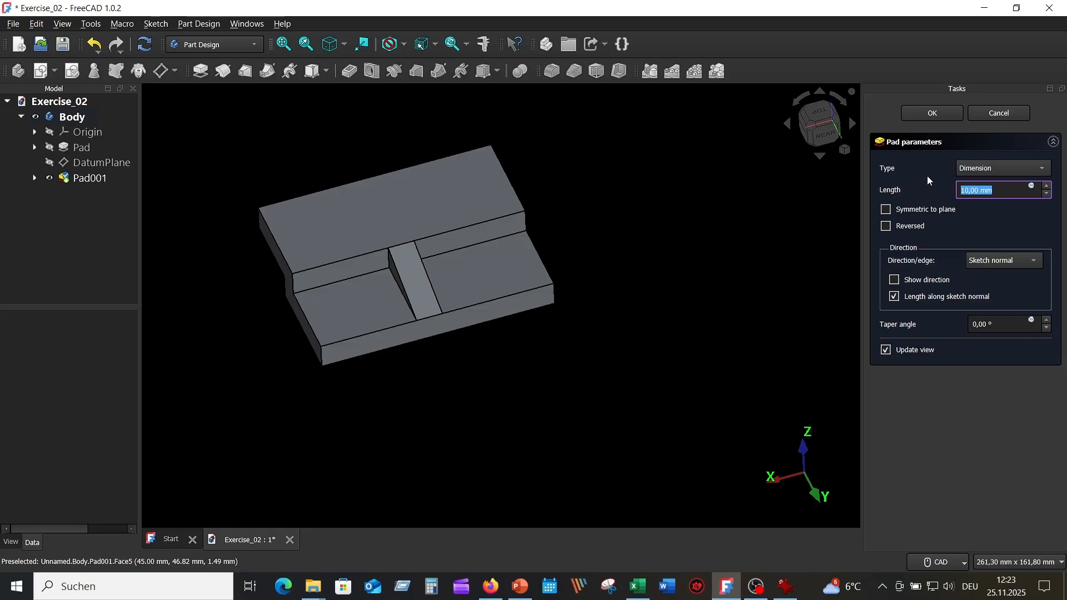
type("7")
left_click(929, 114)
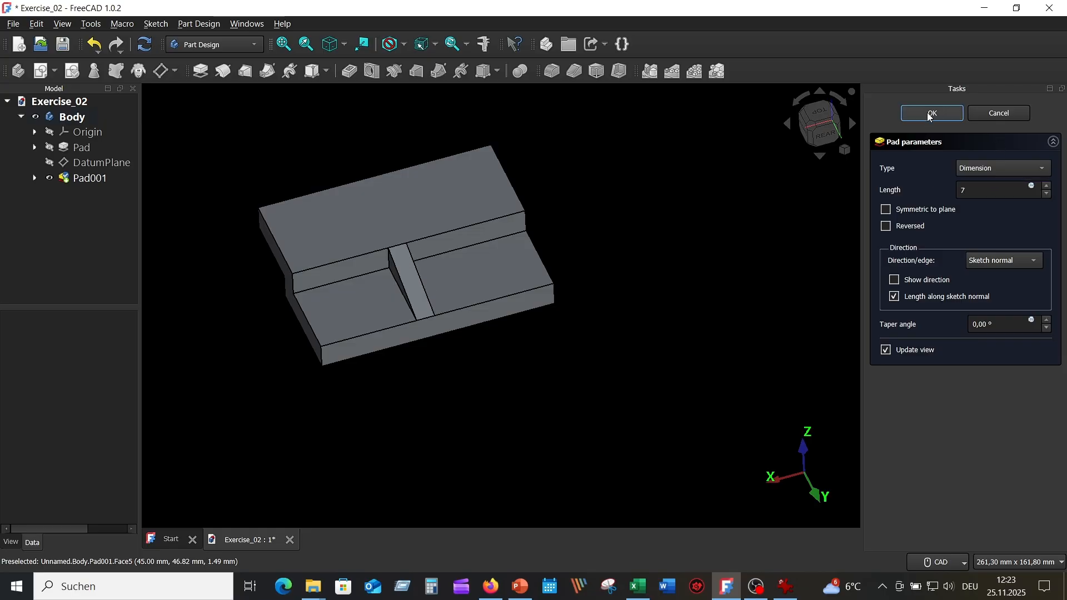
middle_click_drag(728, 271, 839, 183)
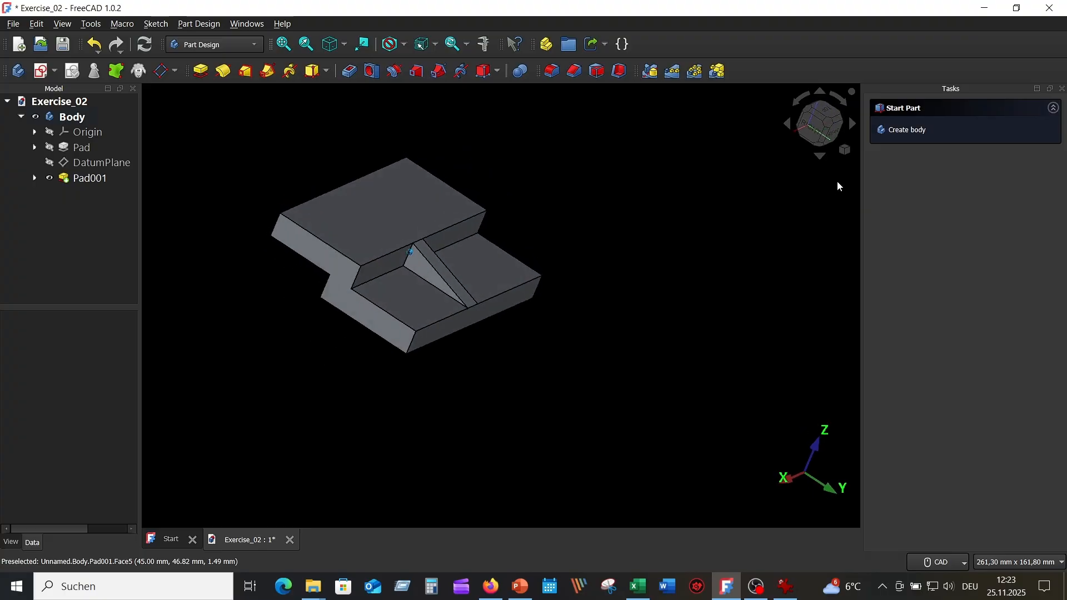
middle_click_drag(839, 183, 679, 206)
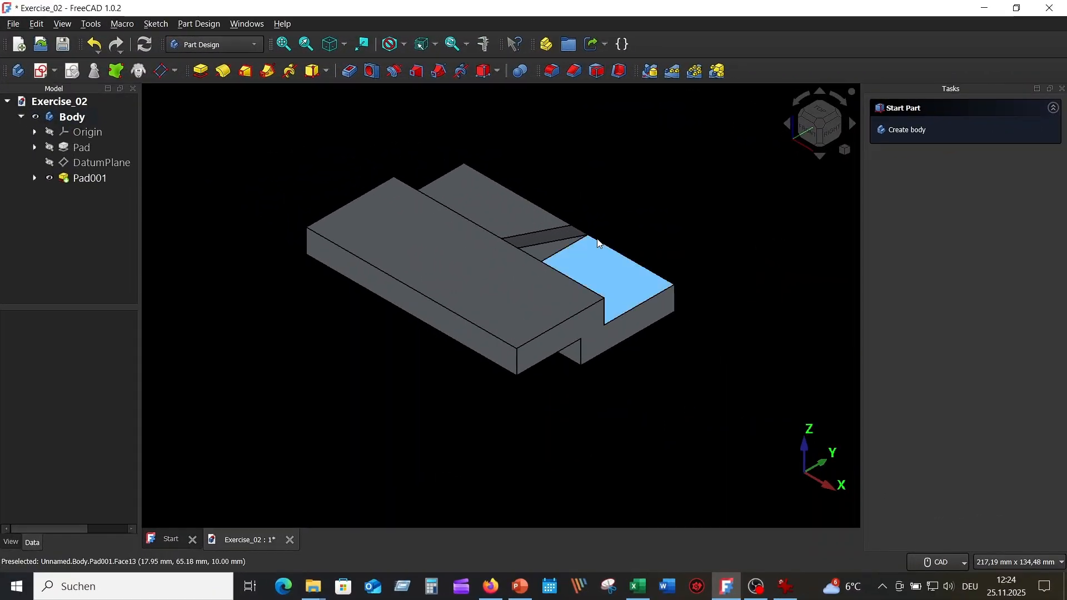
Step: Check the reference drawing, and mirror the whole body with its rib about the Base XZ plane
left_click(786, 587)
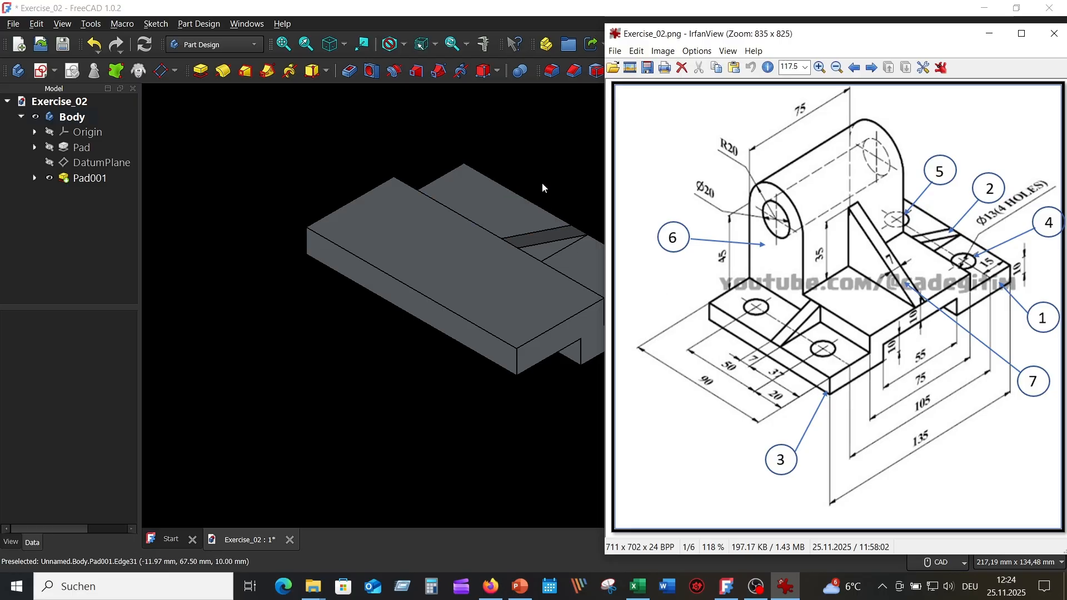
left_click(545, 139)
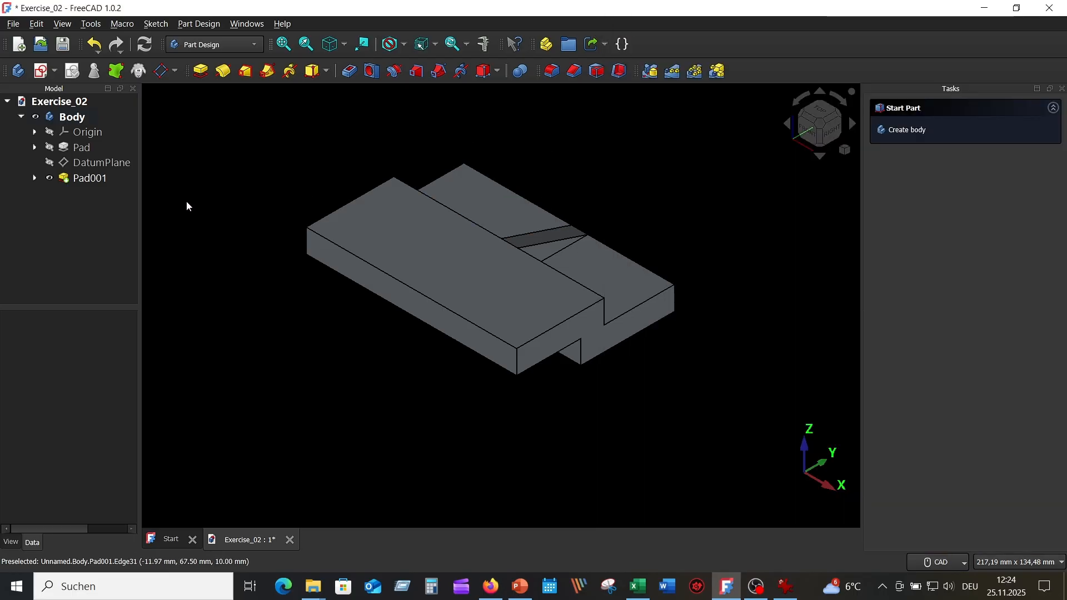
left_click(89, 178)
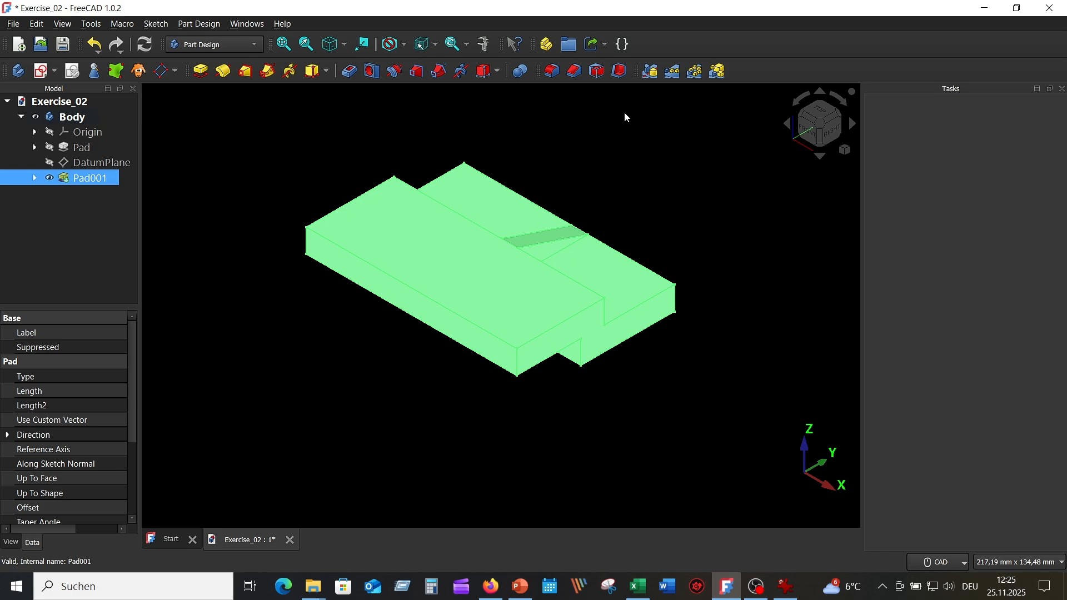
left_click(655, 76)
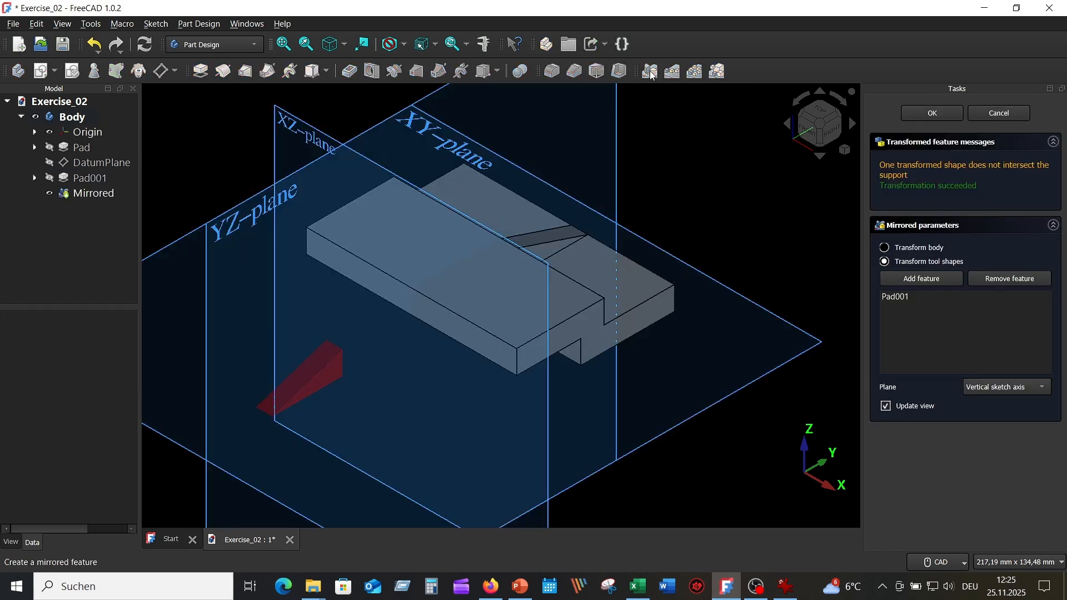
middle_click_drag(691, 207, 706, 224)
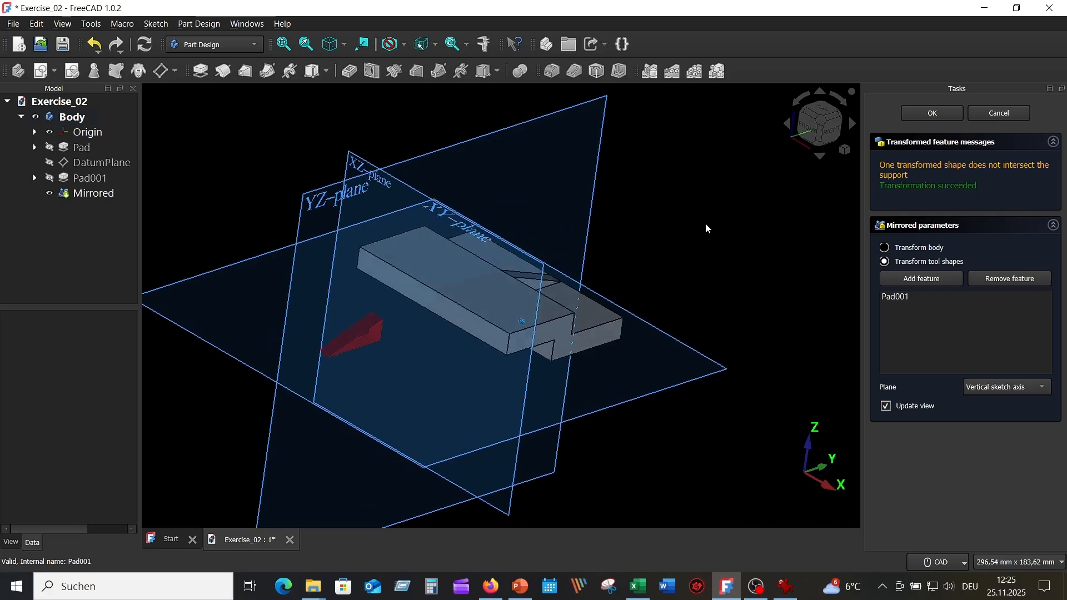
left_click(886, 249)
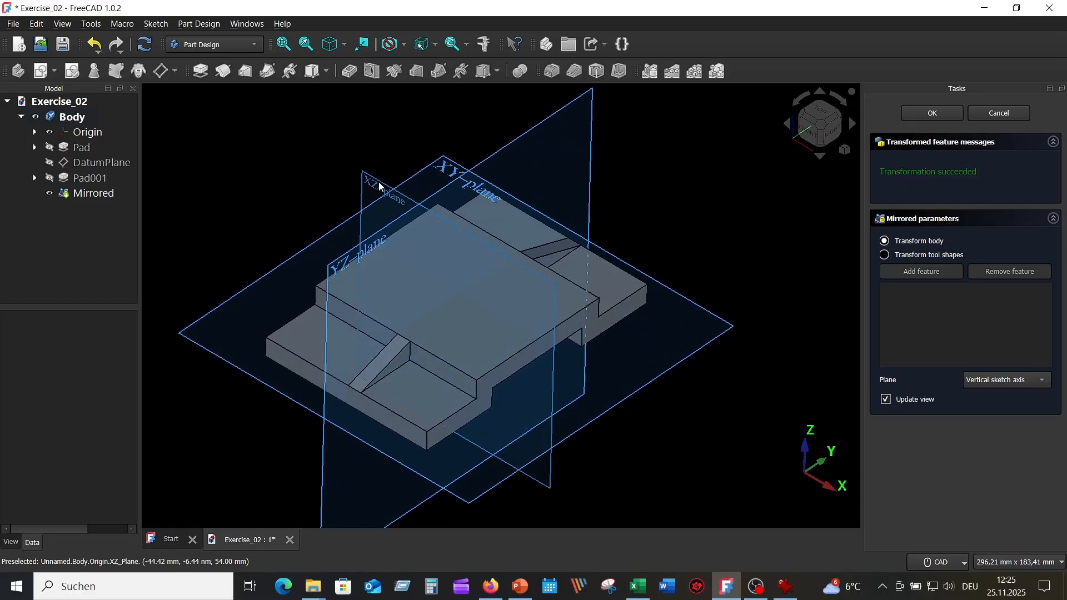
left_click(379, 187)
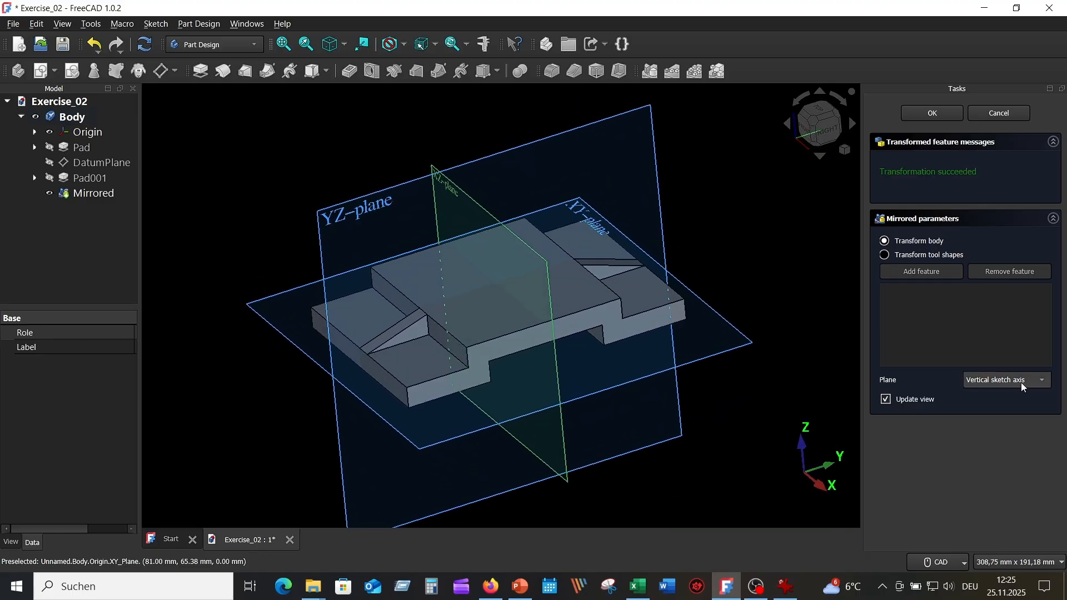
left_click(1045, 384)
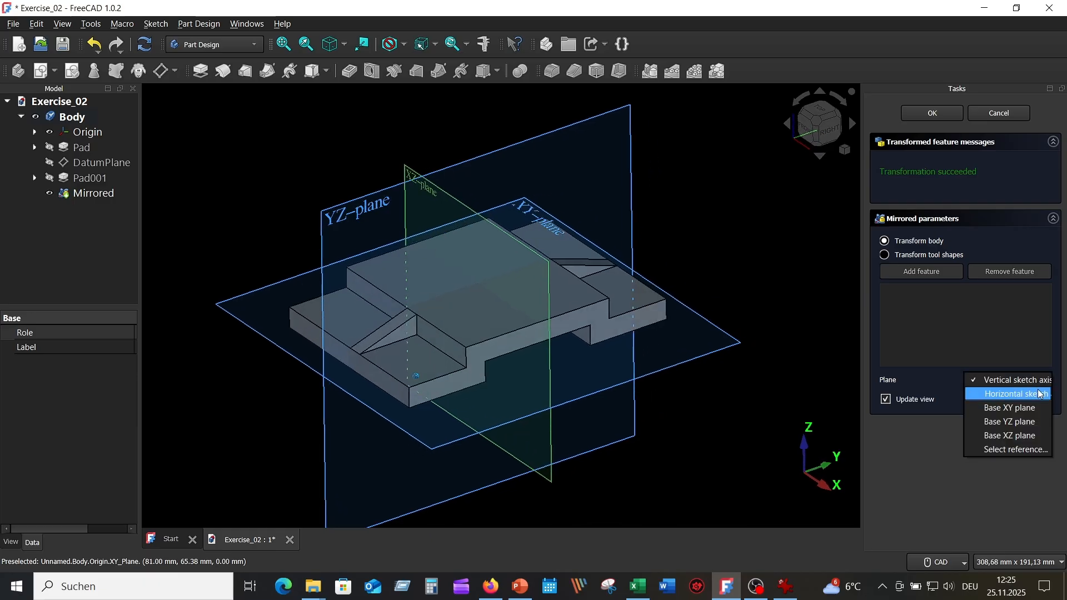
left_click(1009, 434)
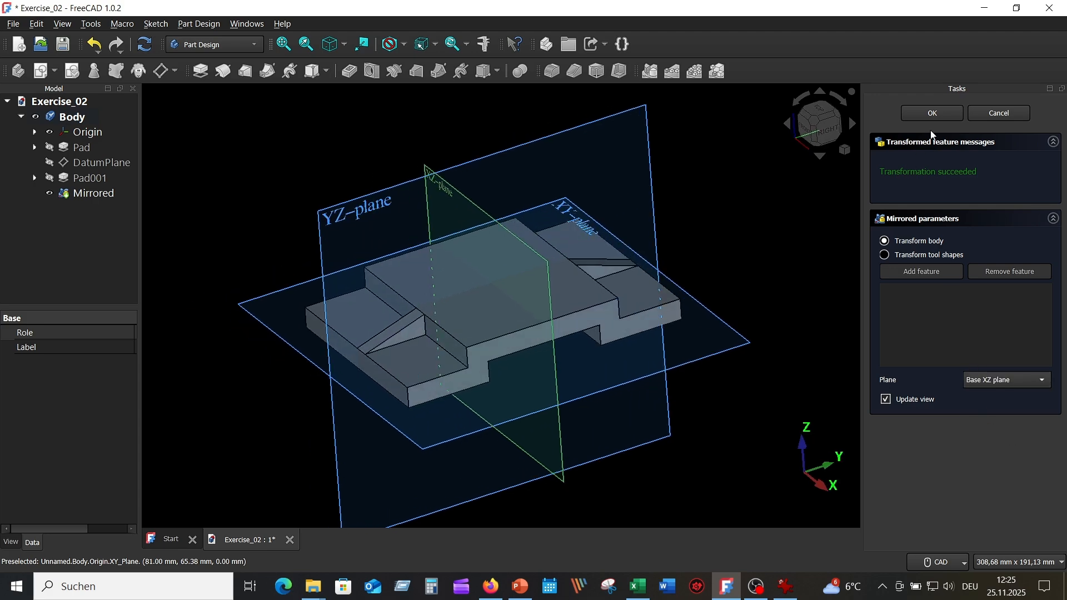
left_click(936, 113)
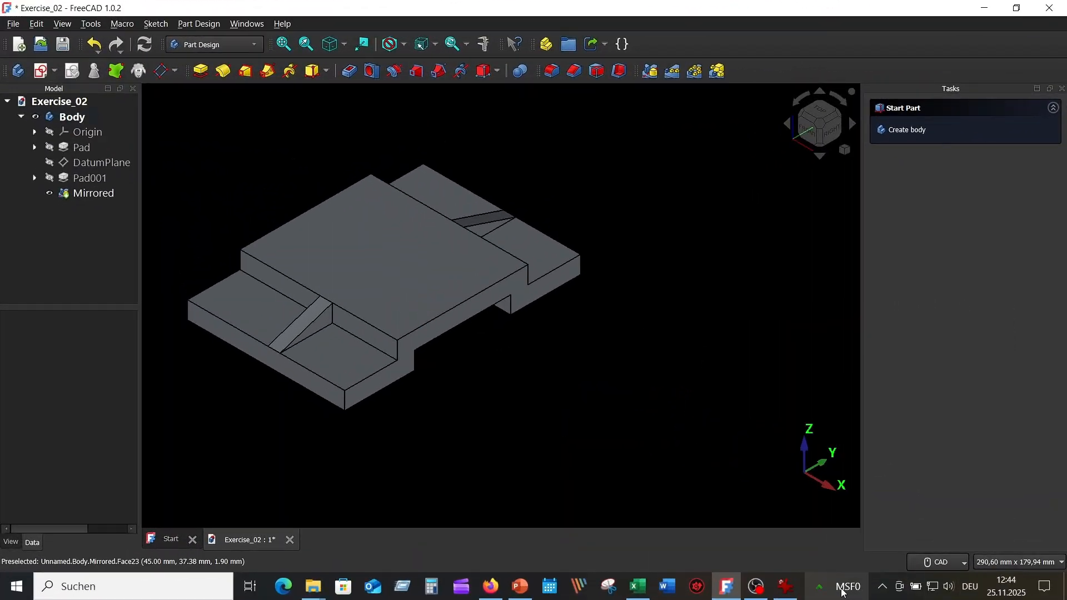
Step: Consult the reference drawing for the holes and start a new sketch on the lower step's top face beside the rib
left_click(783, 590)
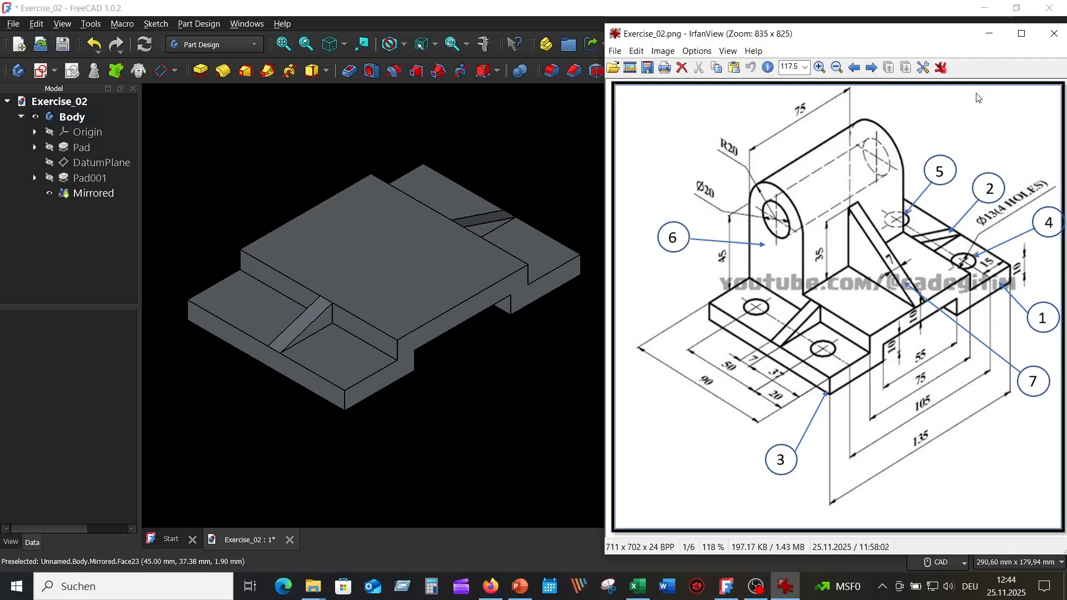
left_click(989, 33)
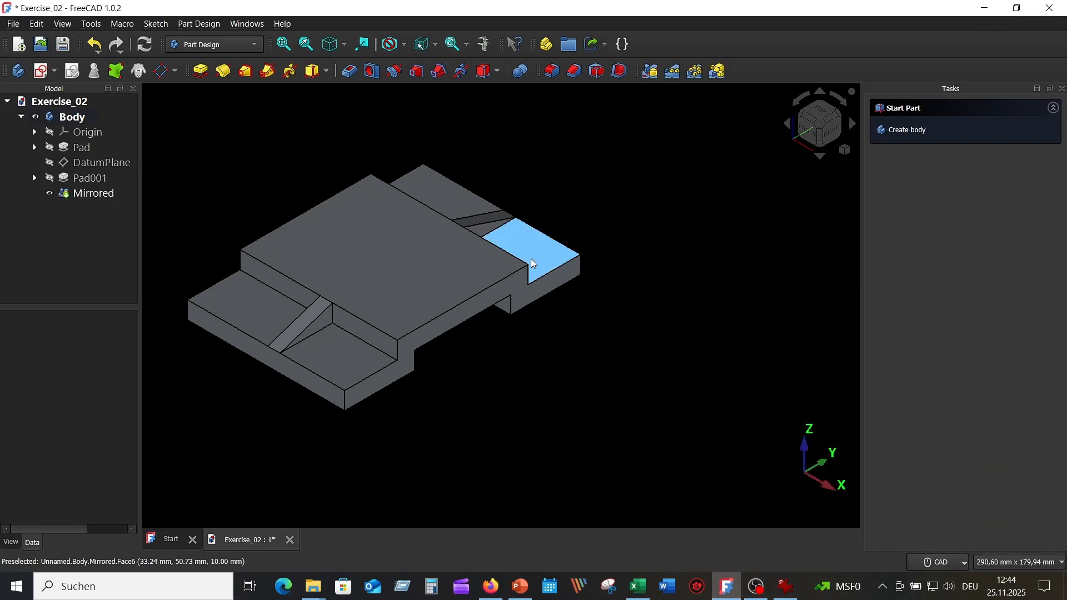
left_click(533, 244)
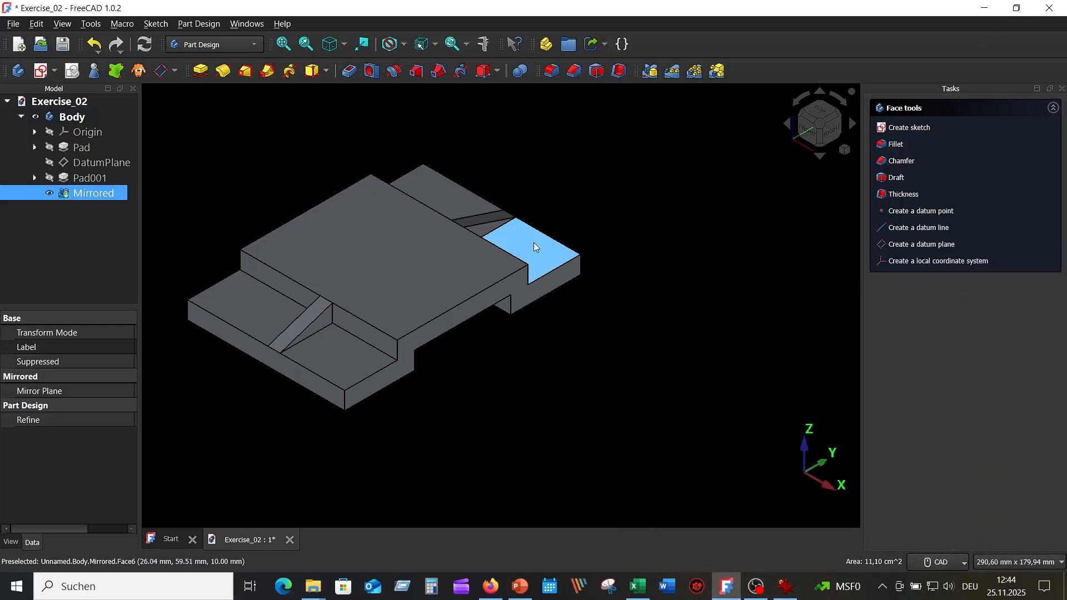
left_click(41, 71)
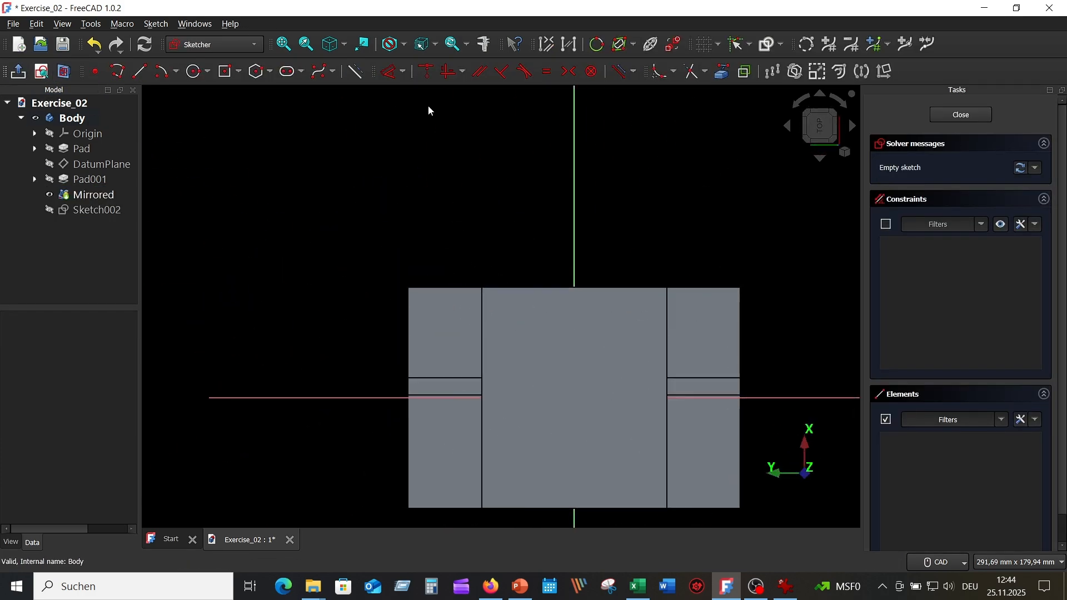
Step: Sketch a 13 mm diameter circle on the lower step face beside the rib and move its dimension label clear of the part
left_click(194, 73)
left_click(438, 331)
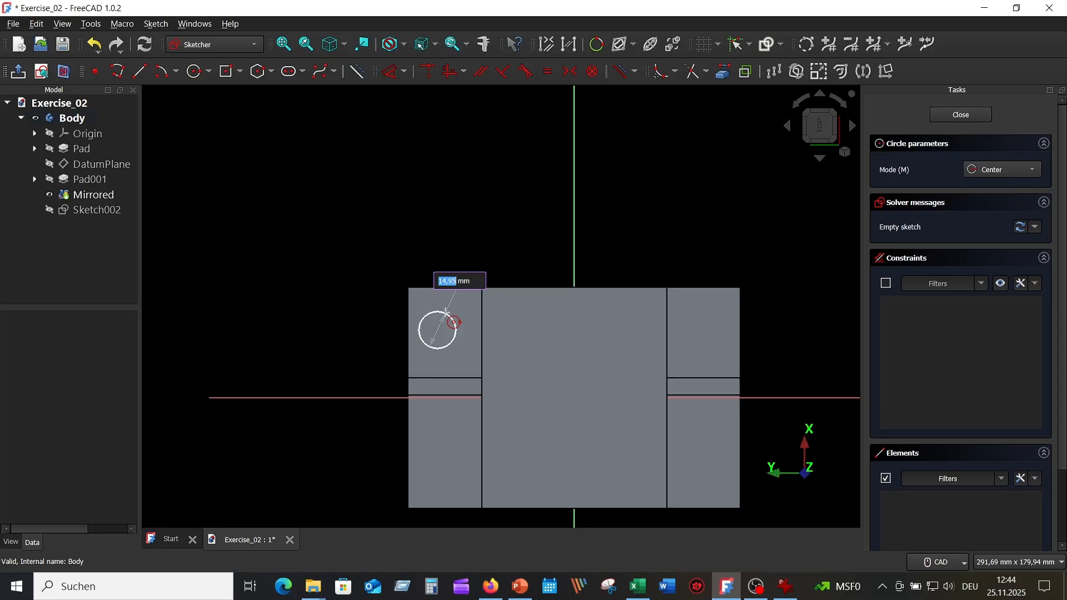
type("1")
key("Return")
key("Escape")
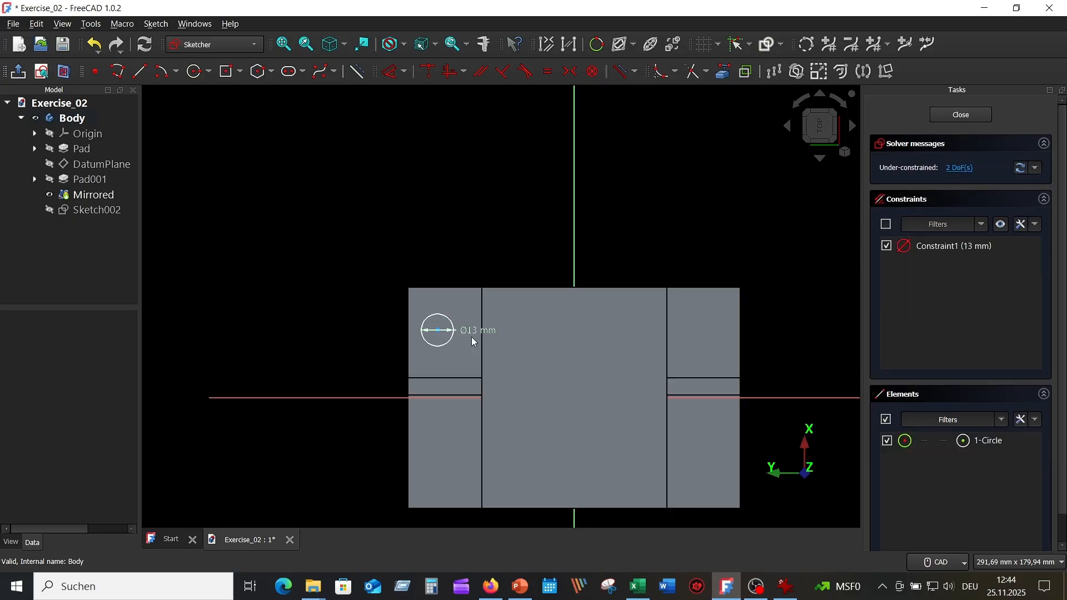
left_click_drag(465, 329, 497, 249)
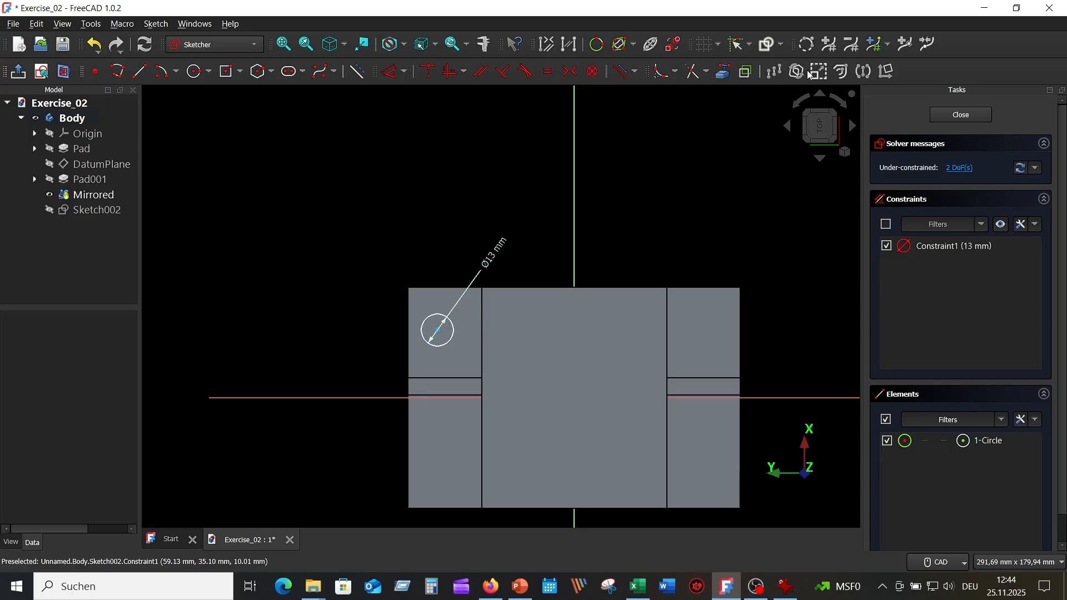
Step: Project the two outer edges of the lower step's top face nearest the circle into the sketch as external geometry
left_click(725, 72)
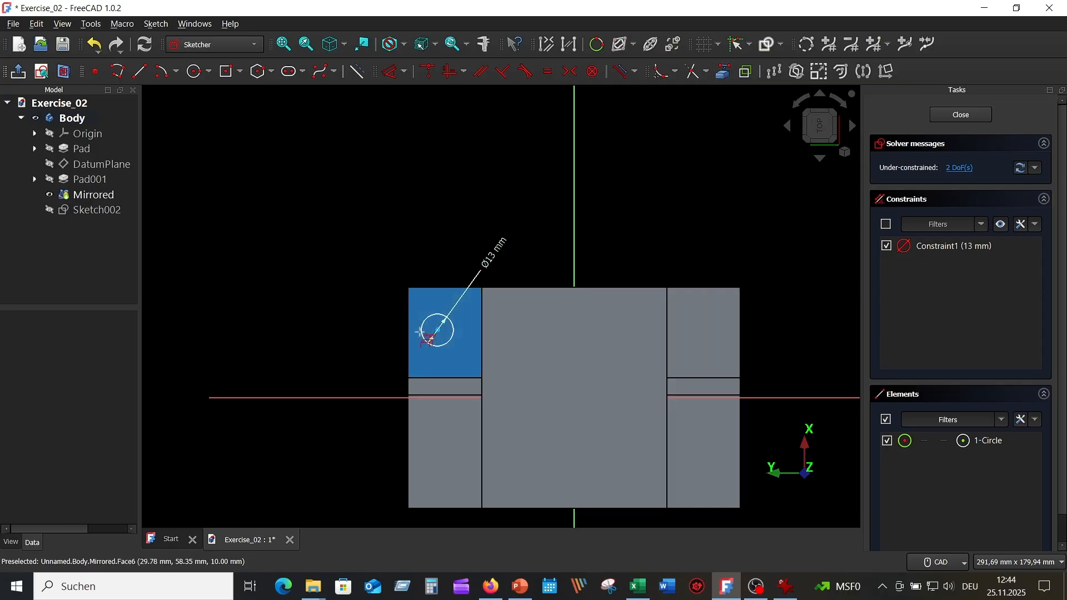
left_click(435, 286)
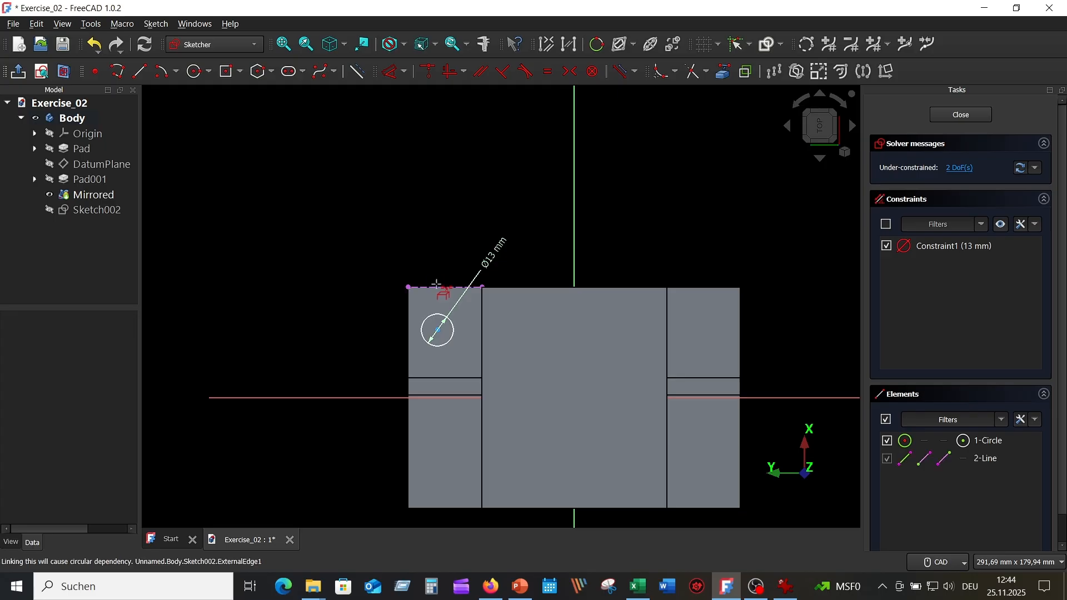
left_click(409, 311)
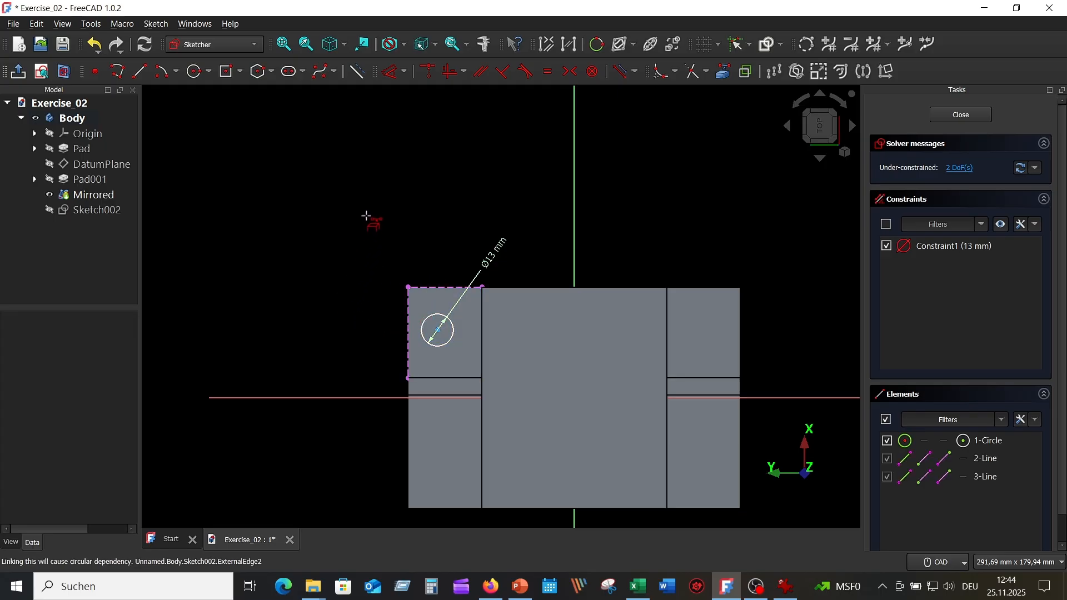
Step: Constrain the circle's center to 15 mm from the projected outer end edge of the lower step
left_click(393, 71)
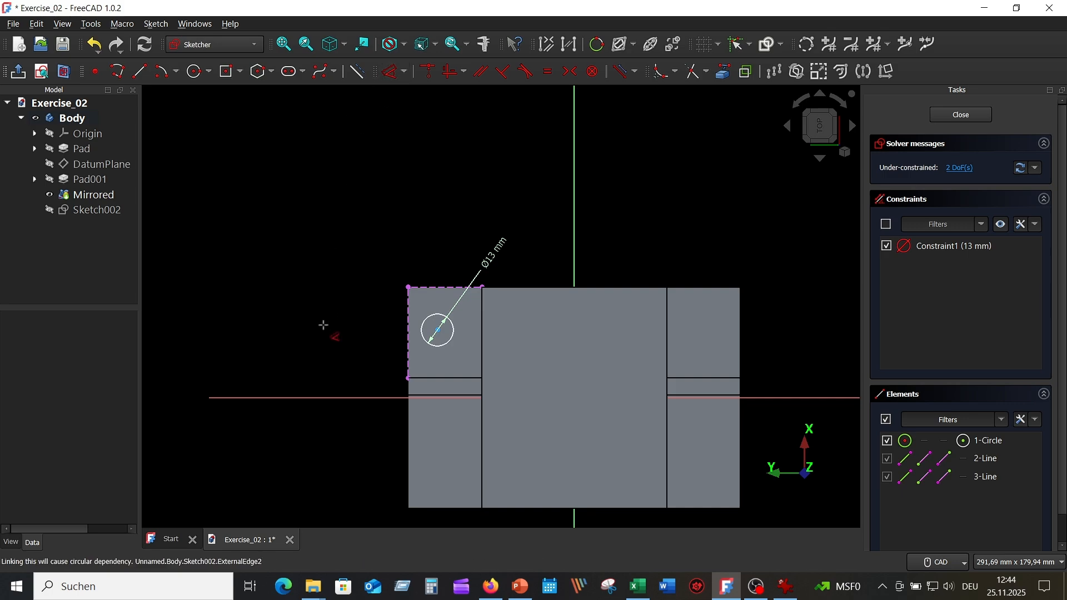
left_click(410, 348)
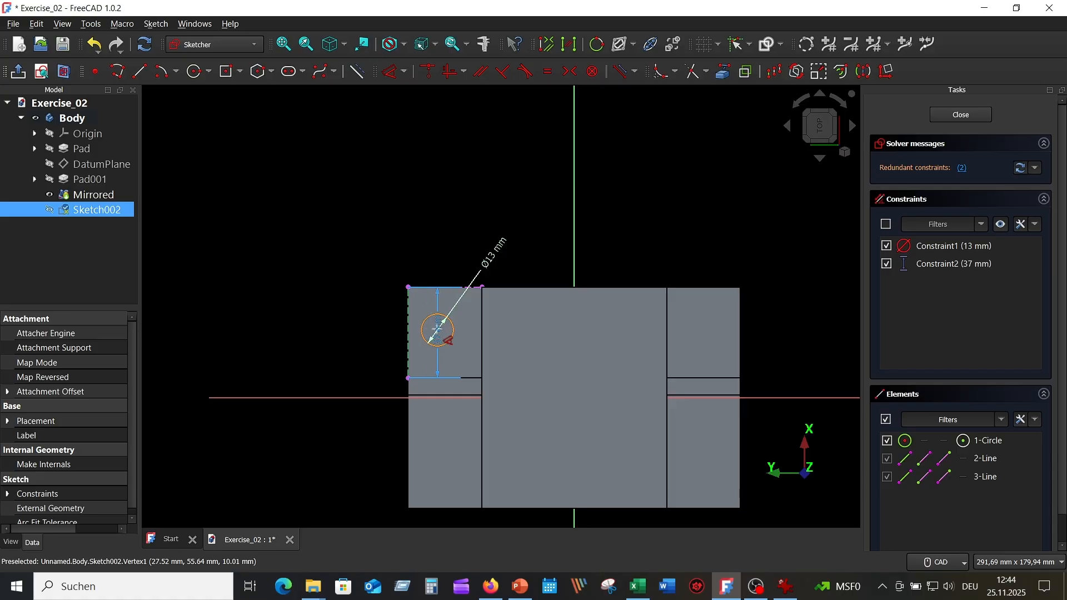
left_click(437, 330)
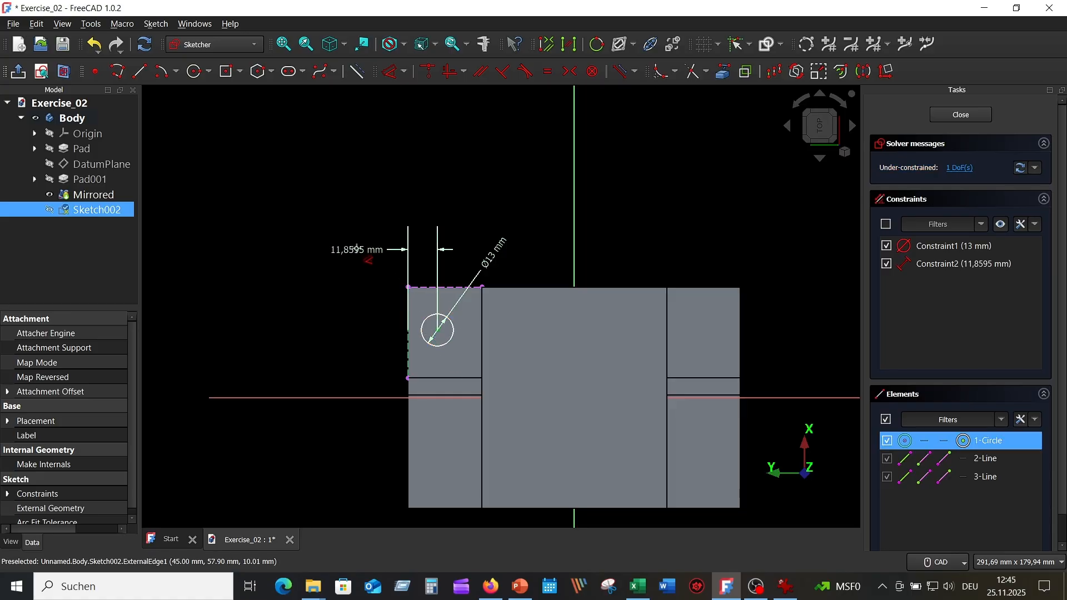
left_click(357, 250)
type("1")
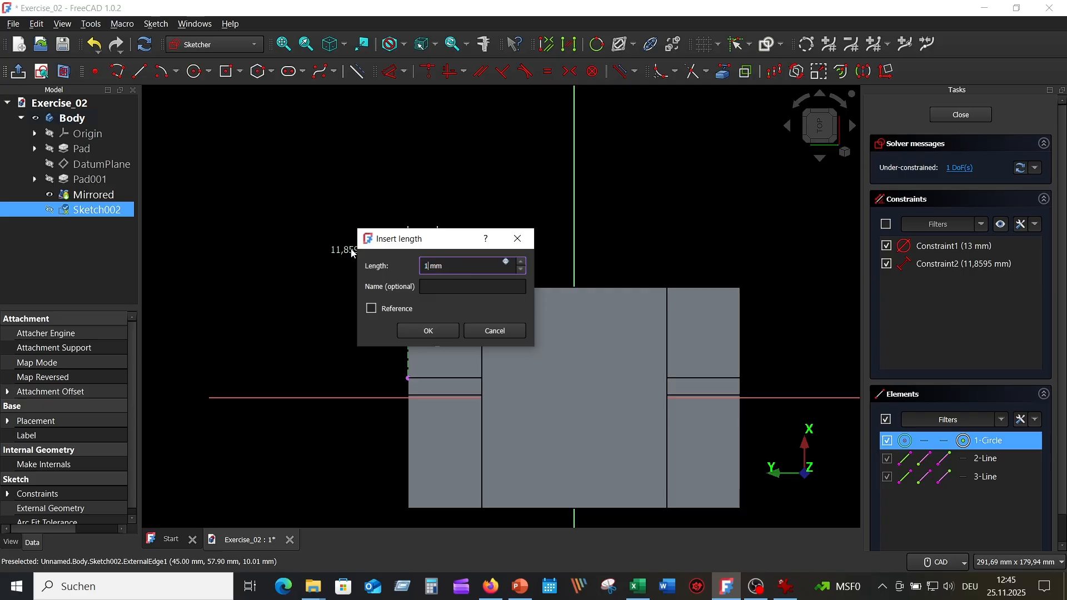
type("5")
key("Return")
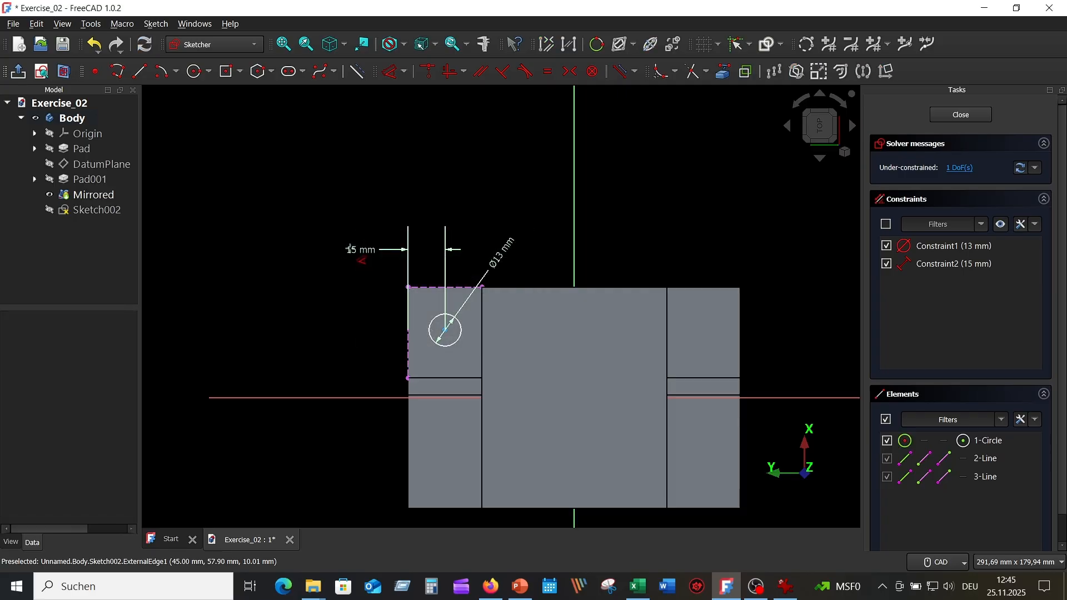
Step: Constrain the circle's center to 20 mm from the other projected edge and close the sketch
left_click(421, 287)
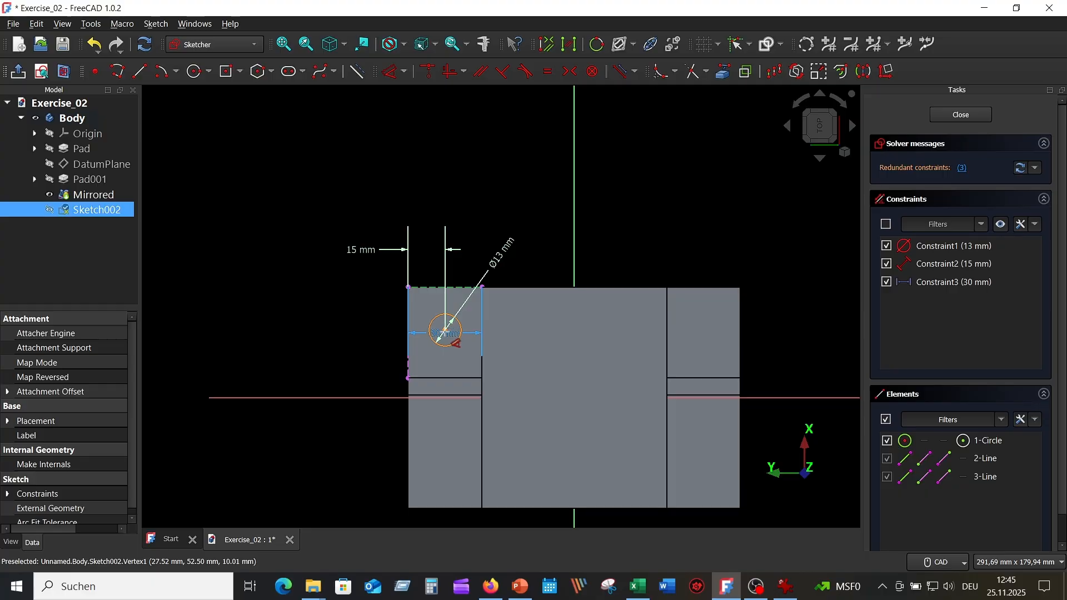
left_click(445, 333)
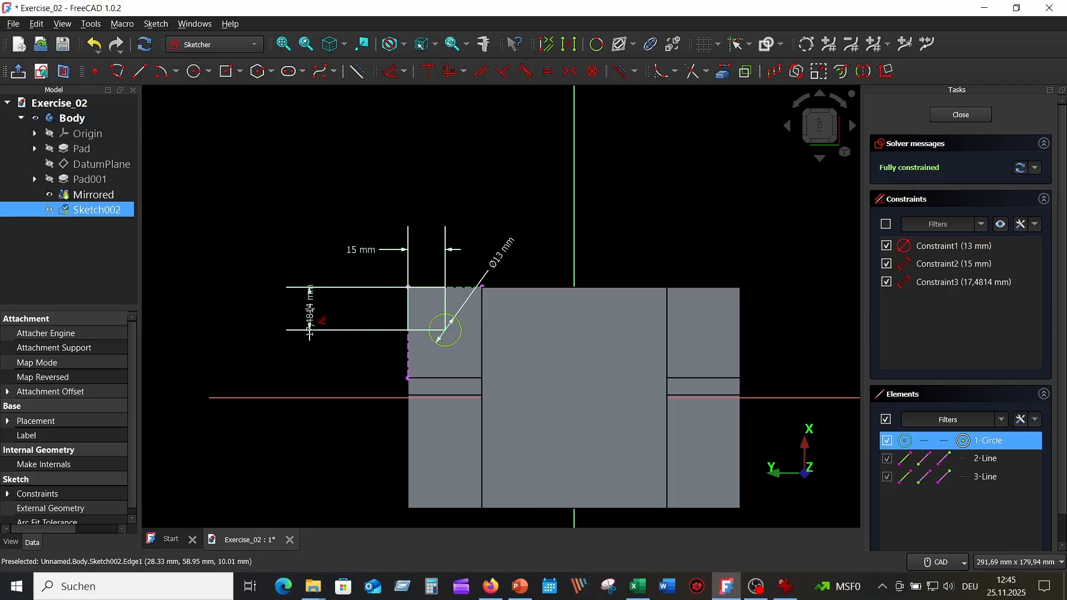
left_click(315, 371)
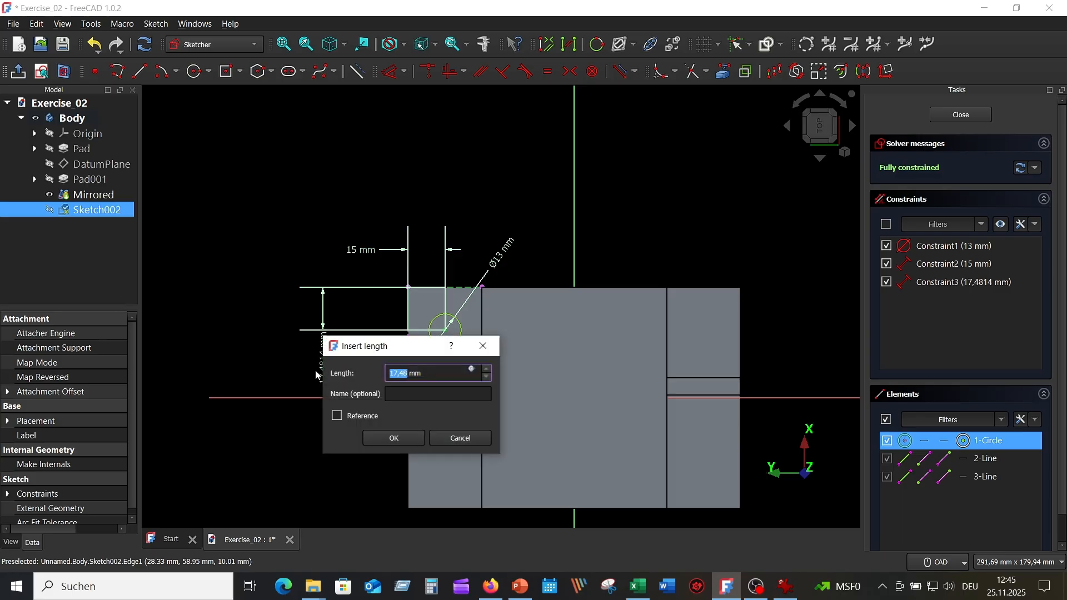
type("20")
key("Return")
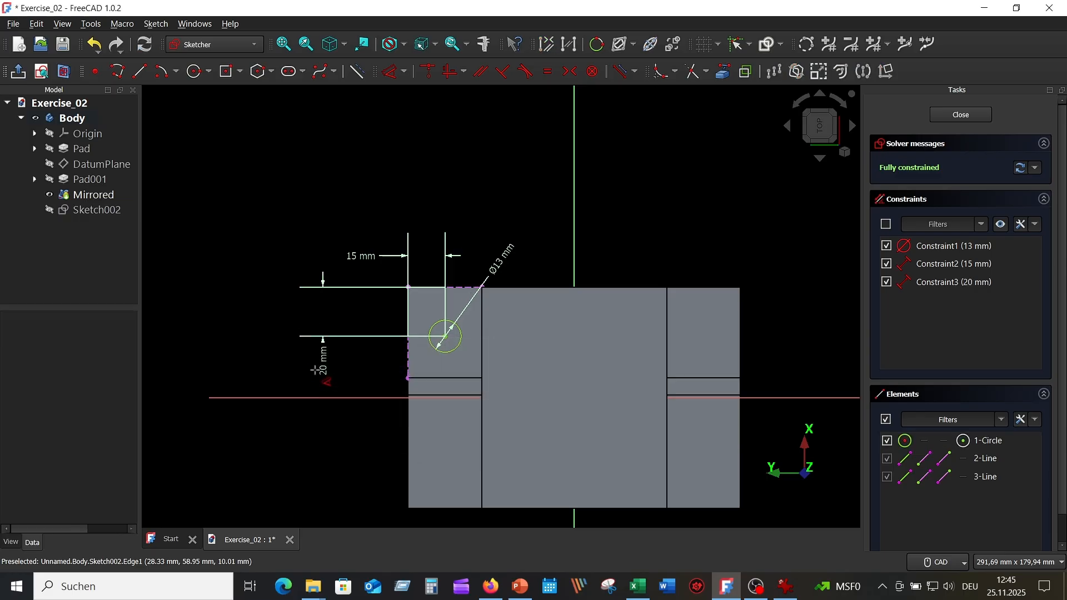
right_click(404, 169)
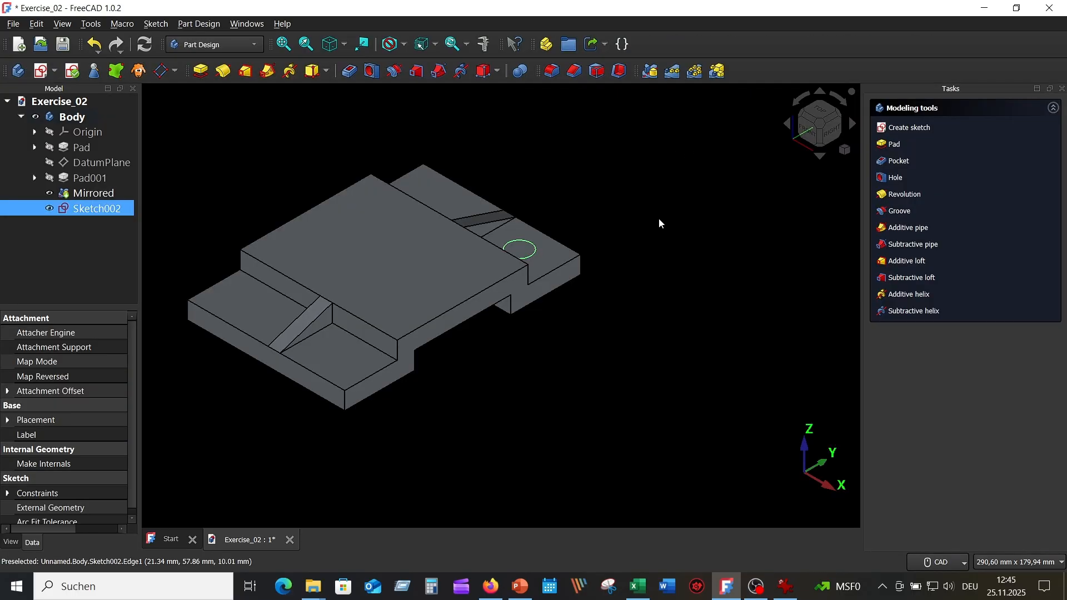
Step: Pocket the circle sketch with type Through all to cut the hole in the lower step
middle_click_drag(660, 218, 462, 115)
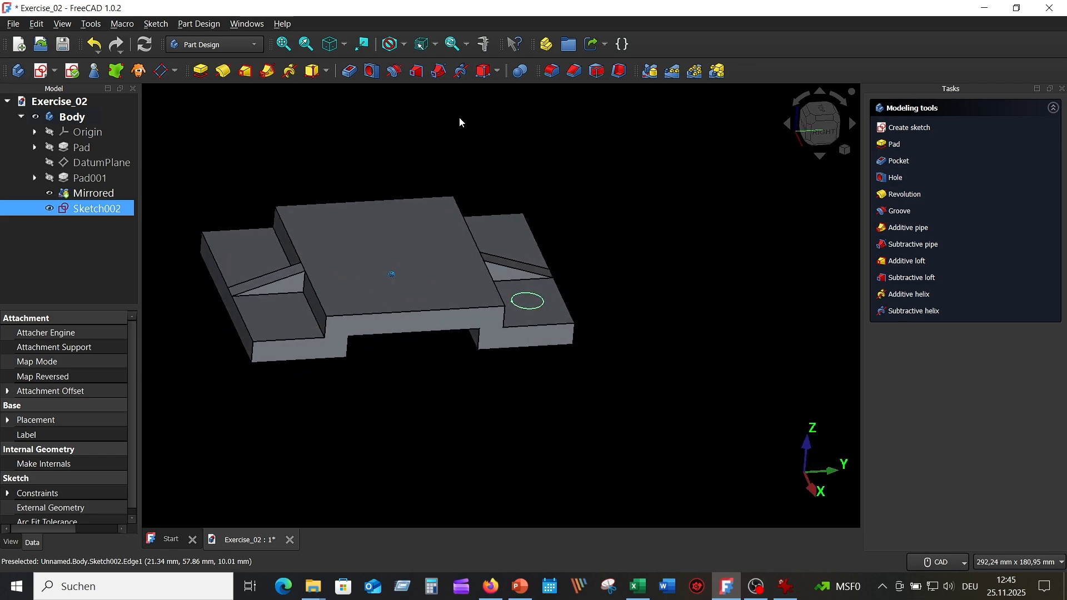
left_click(349, 70)
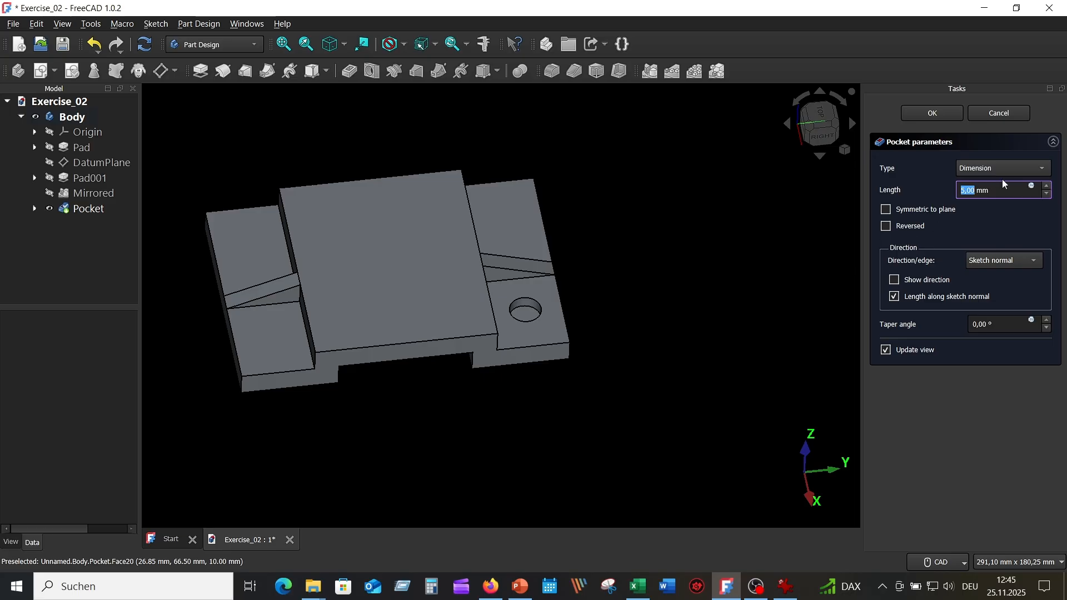
left_click(1045, 170)
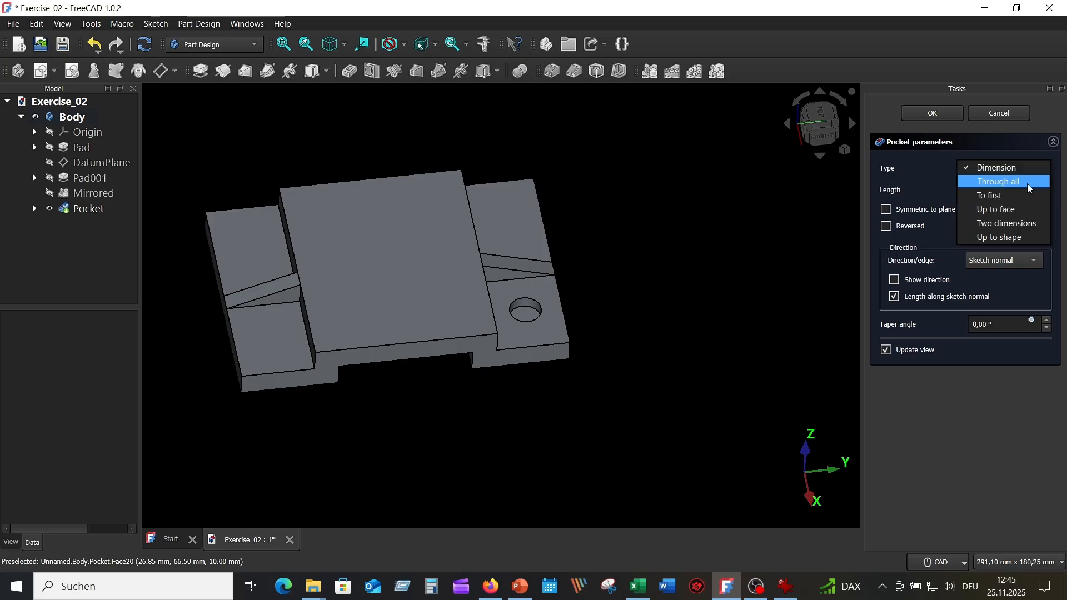
left_click(1028, 183)
middle_click_drag(574, 242, 615, 255)
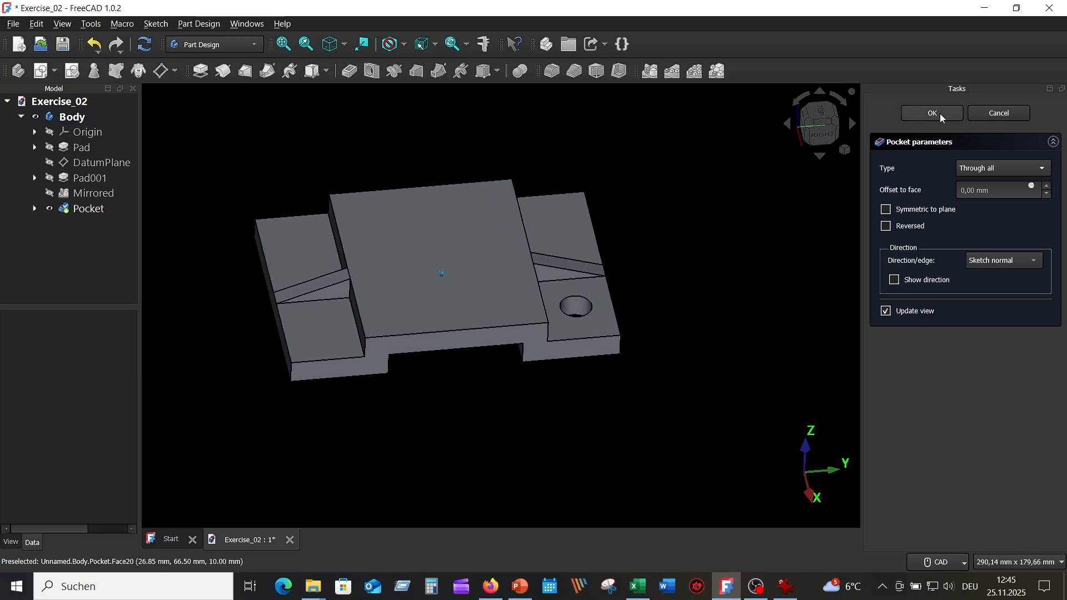
left_click(938, 113)
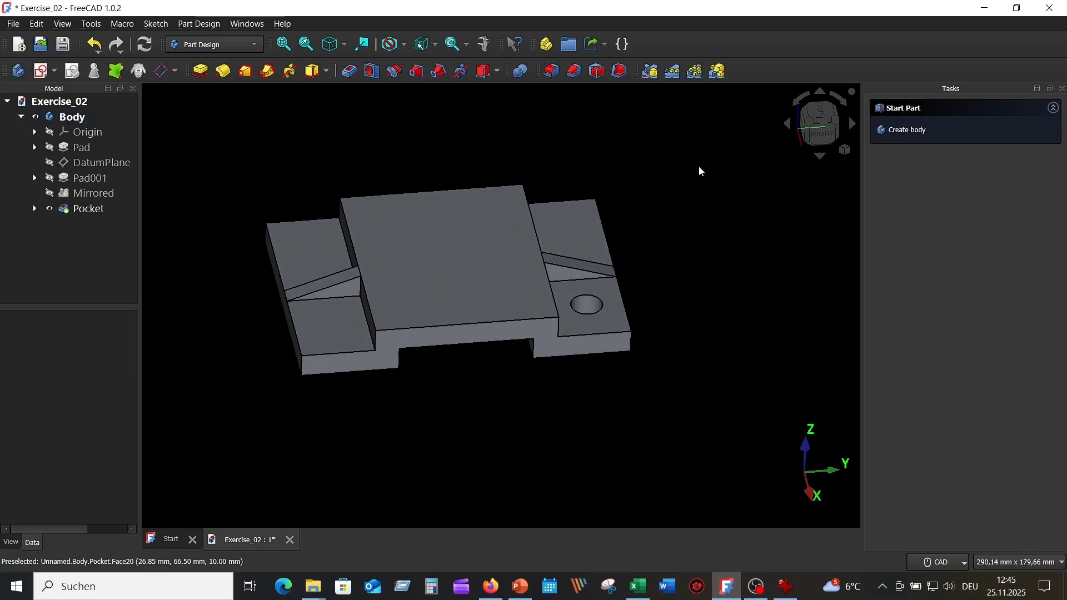
key("0")
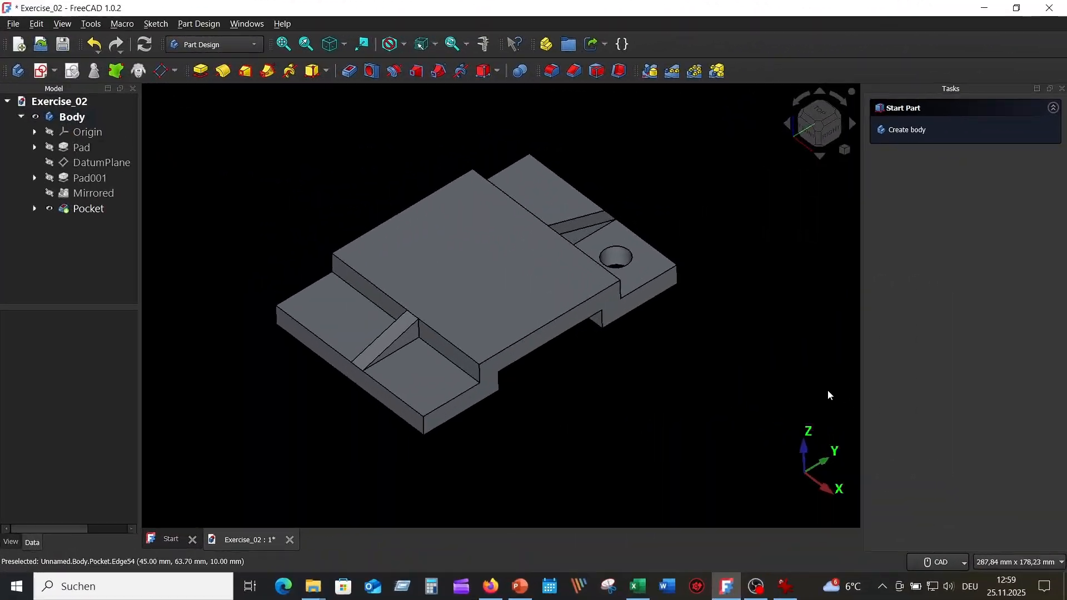
Step: Check the reference drawing for the hole spacing, and start a MultiTransform of tool shapes using the hole pocket as its feature
mouse_move(786, 586)
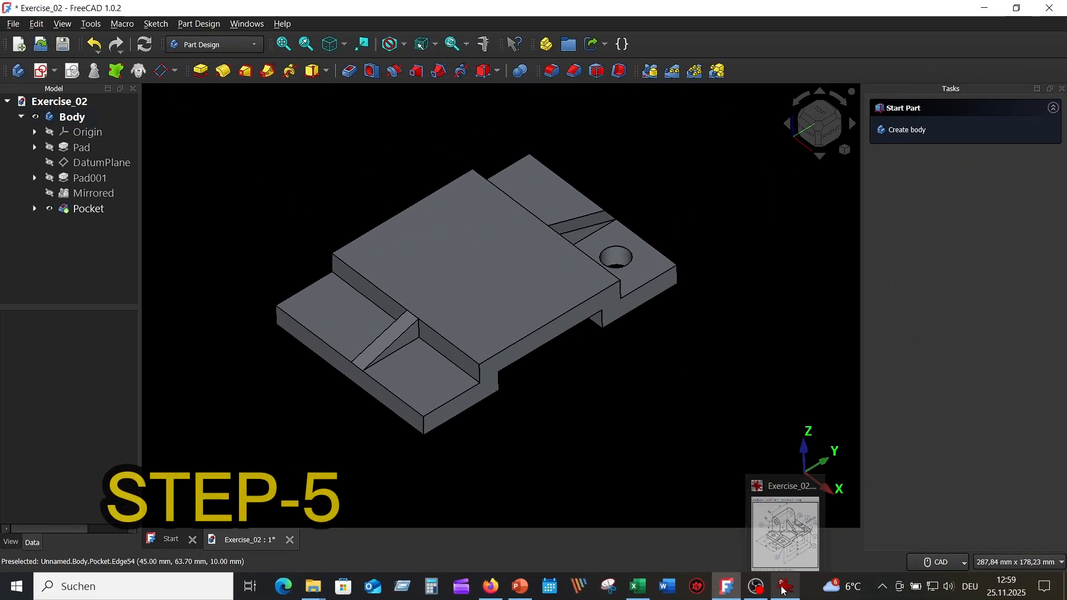
left_click(768, 536)
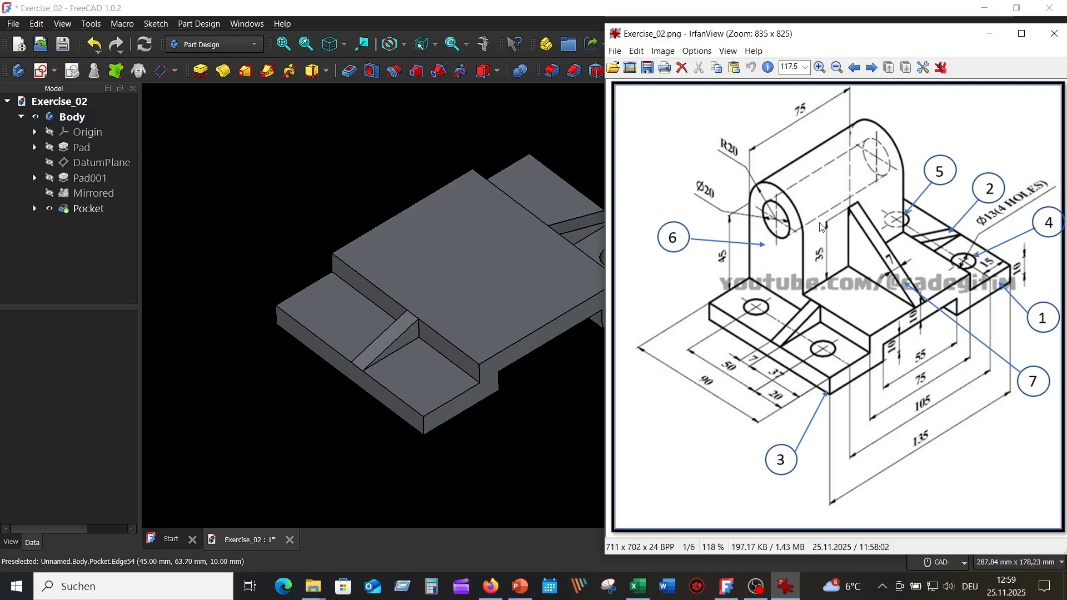
left_click(554, 129)
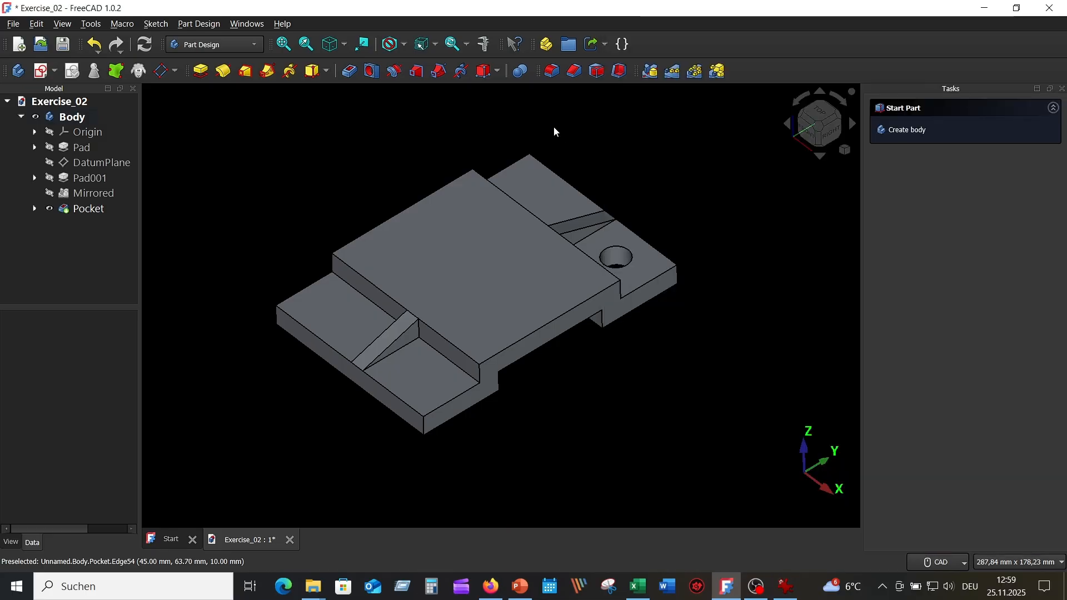
middle_click_drag(552, 114, 612, 98)
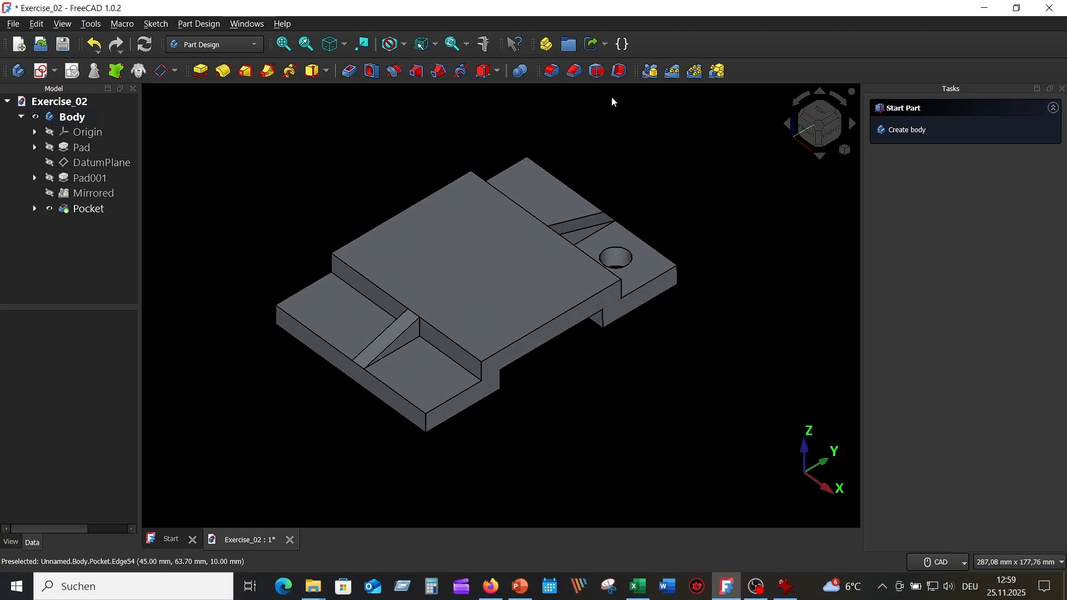
left_click(717, 72)
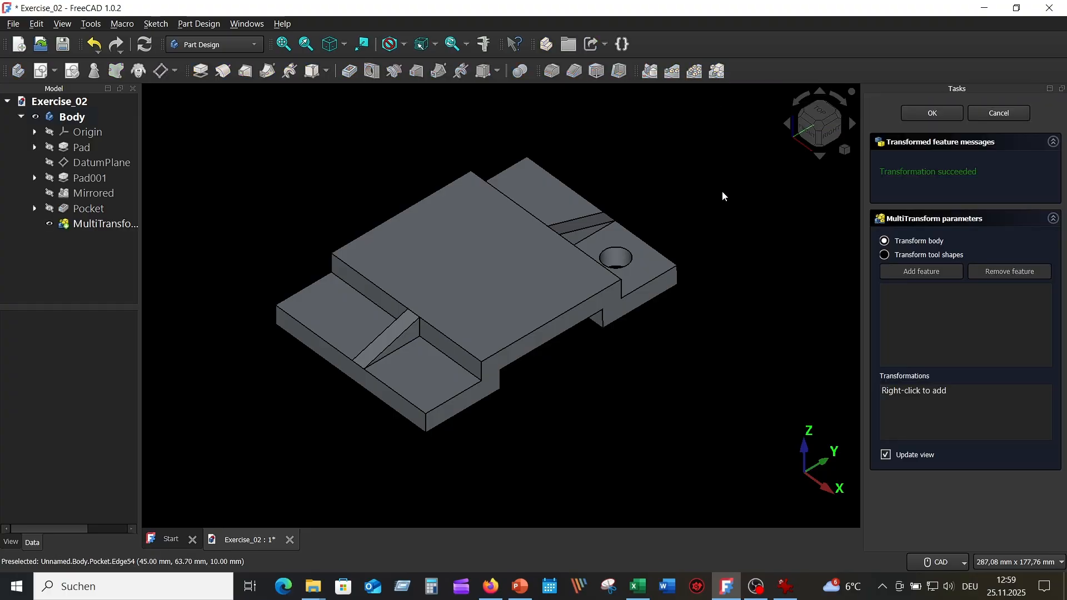
left_click(934, 256)
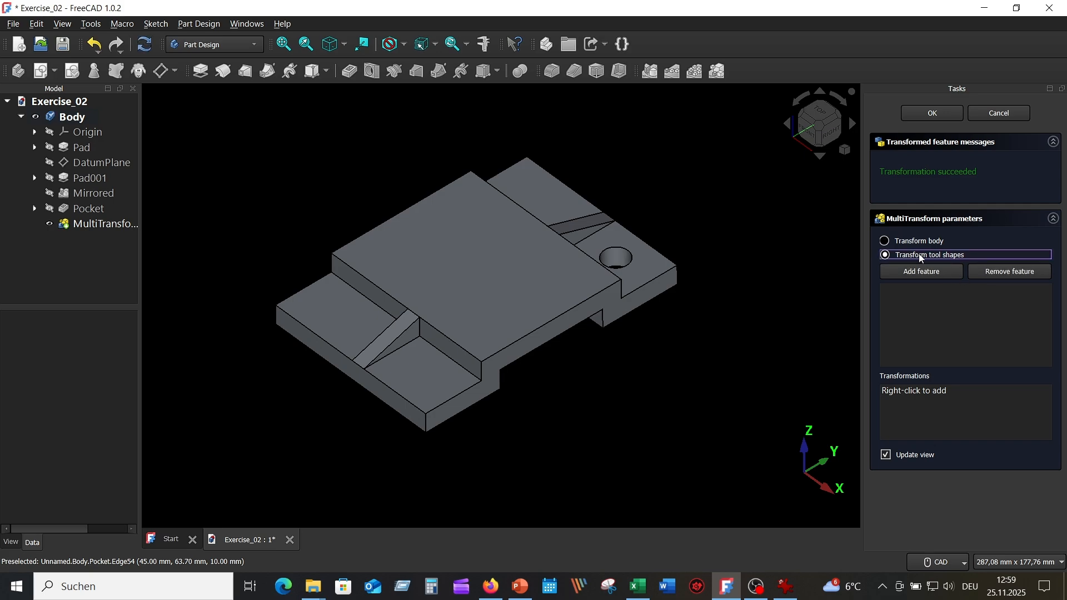
left_click(920, 273)
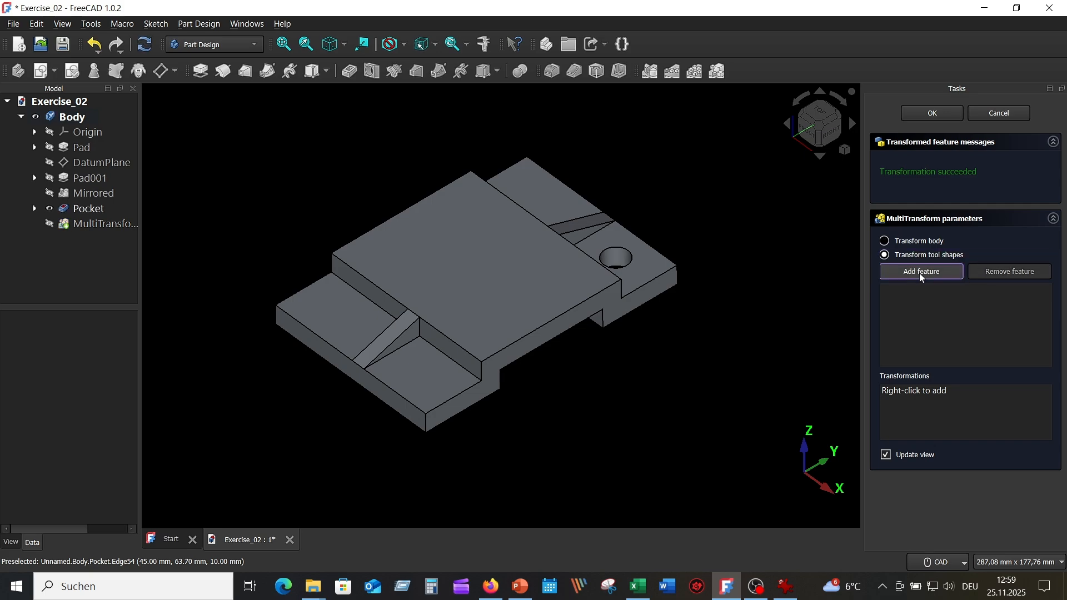
left_click(623, 263)
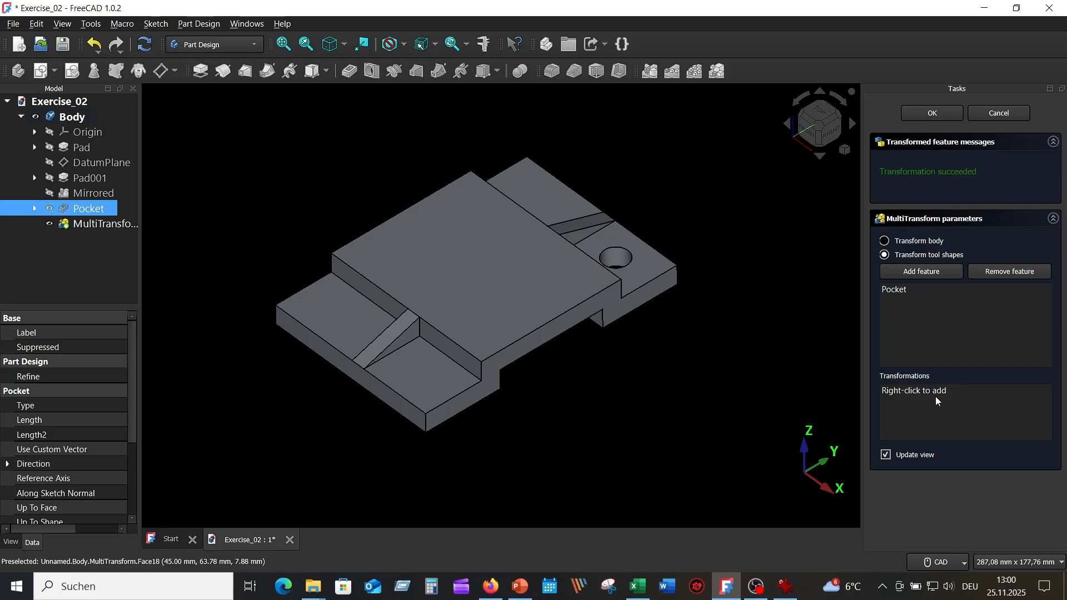
Step: Add a linear pattern to the MultiTransform and set its direction to the Base Y axis
left_click(973, 394)
left_click(962, 408)
left_click(918, 396)
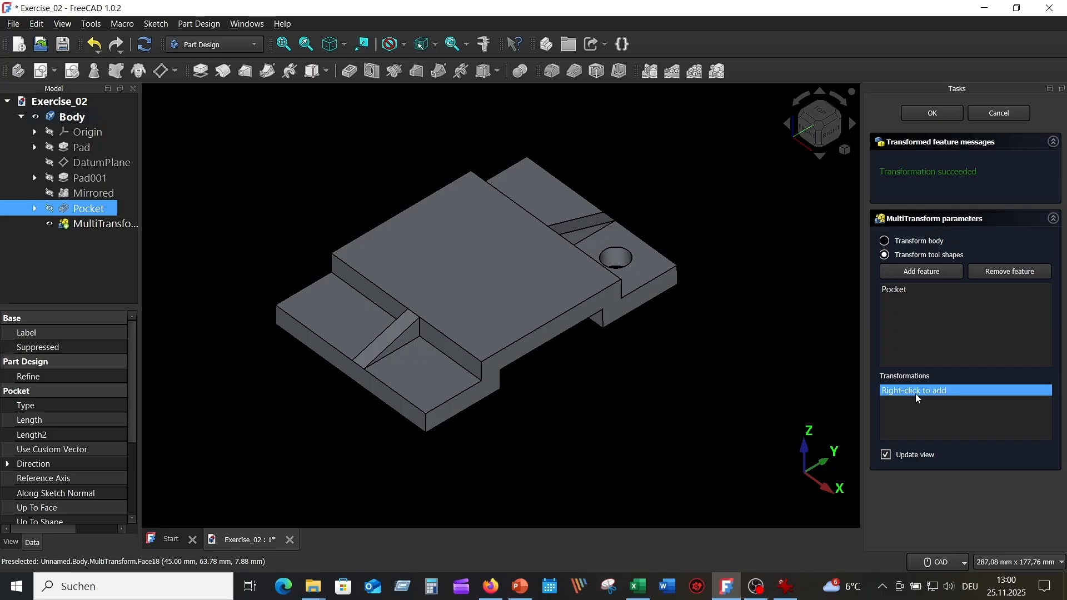
left_click(952, 399)
right_click(952, 398)
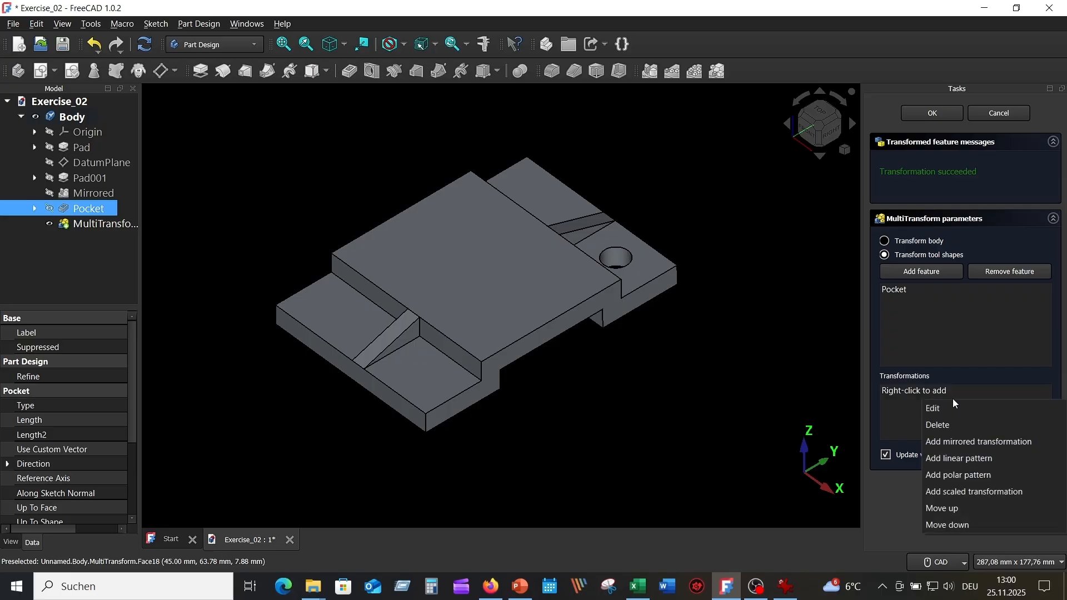
left_click(964, 459)
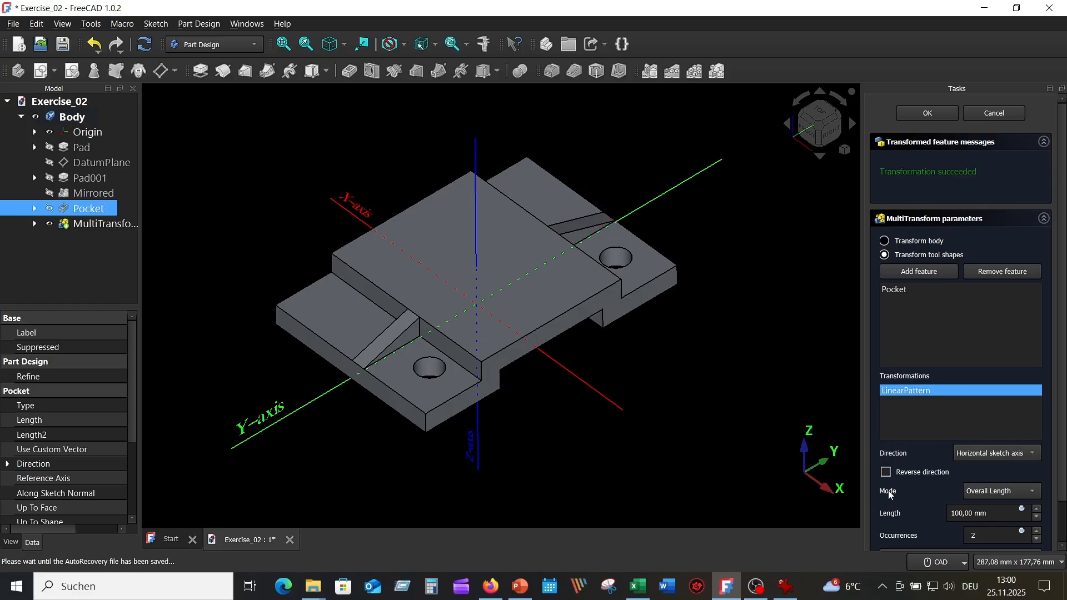
left_click(1033, 456)
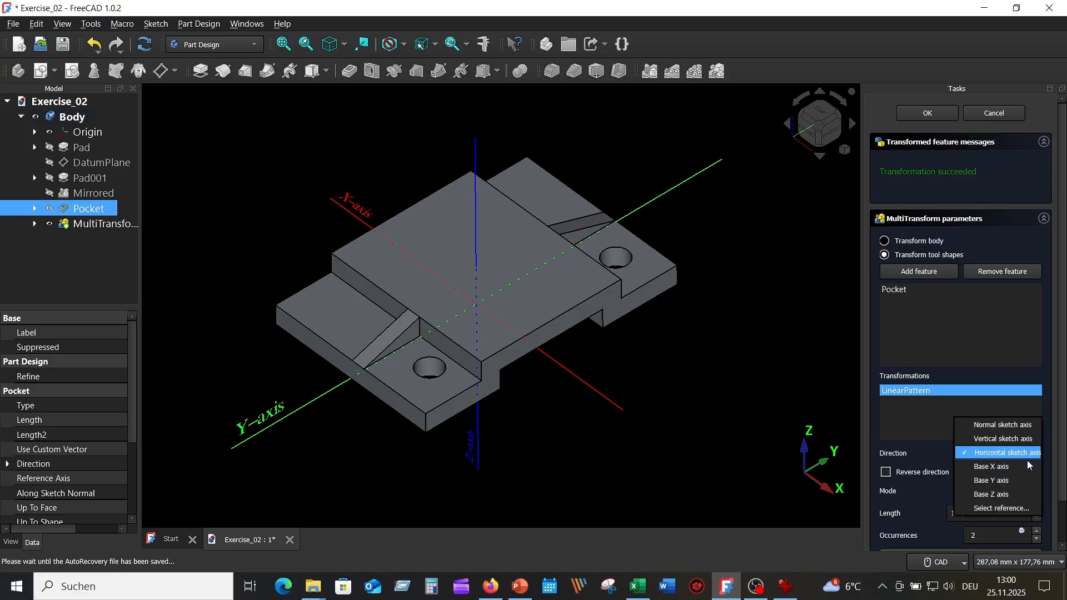
left_click(1004, 482)
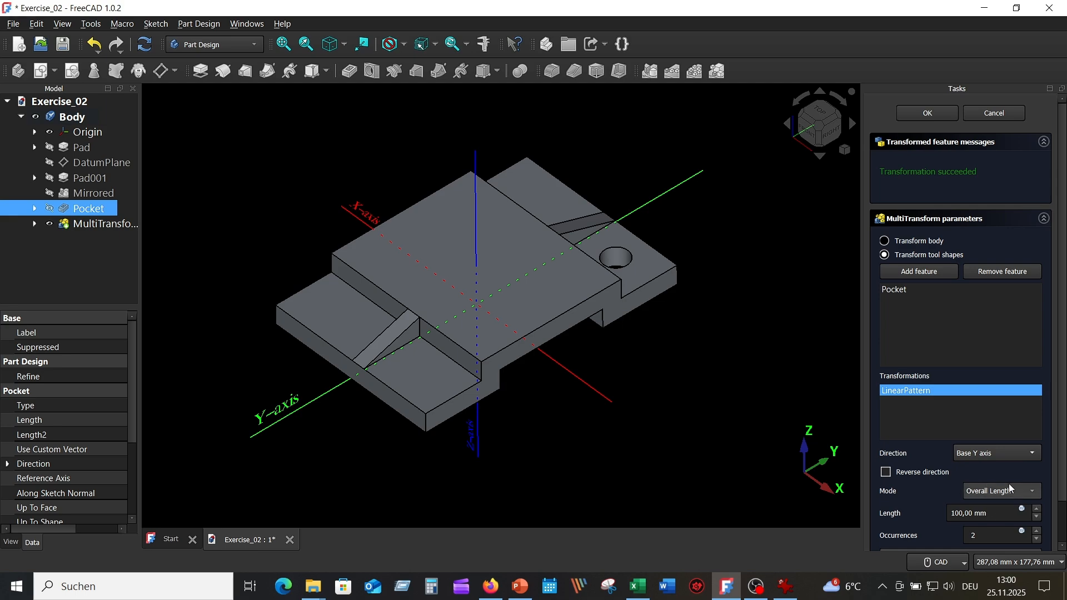
Step: Set the linear pattern's overall length to 105 mm with 2 occurrences and reverse its direction
left_click(960, 514)
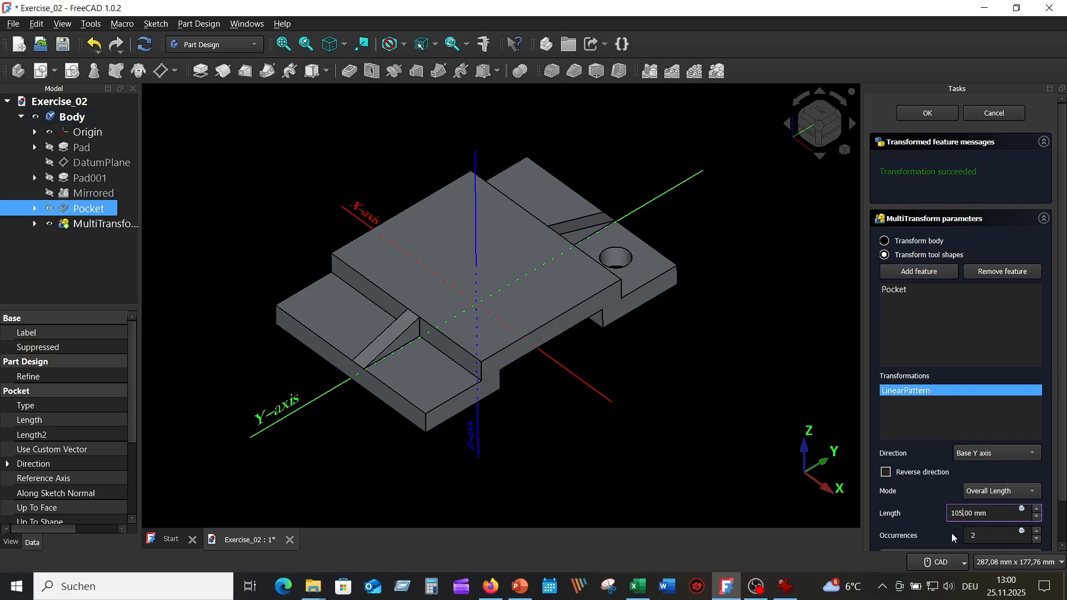
type(",")
key("Return")
left_click(987, 540)
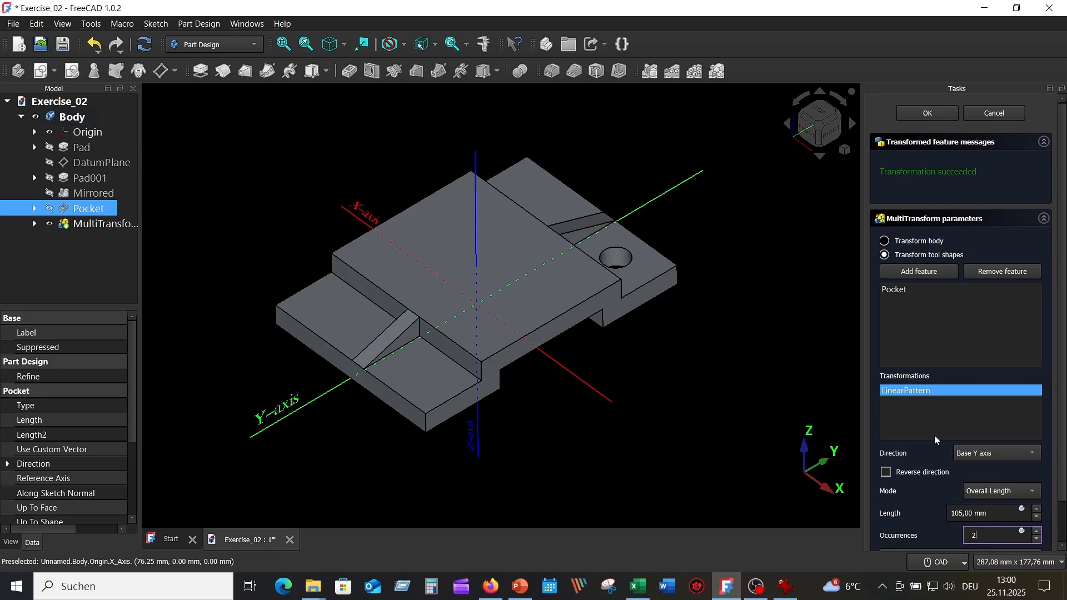
left_click(887, 473)
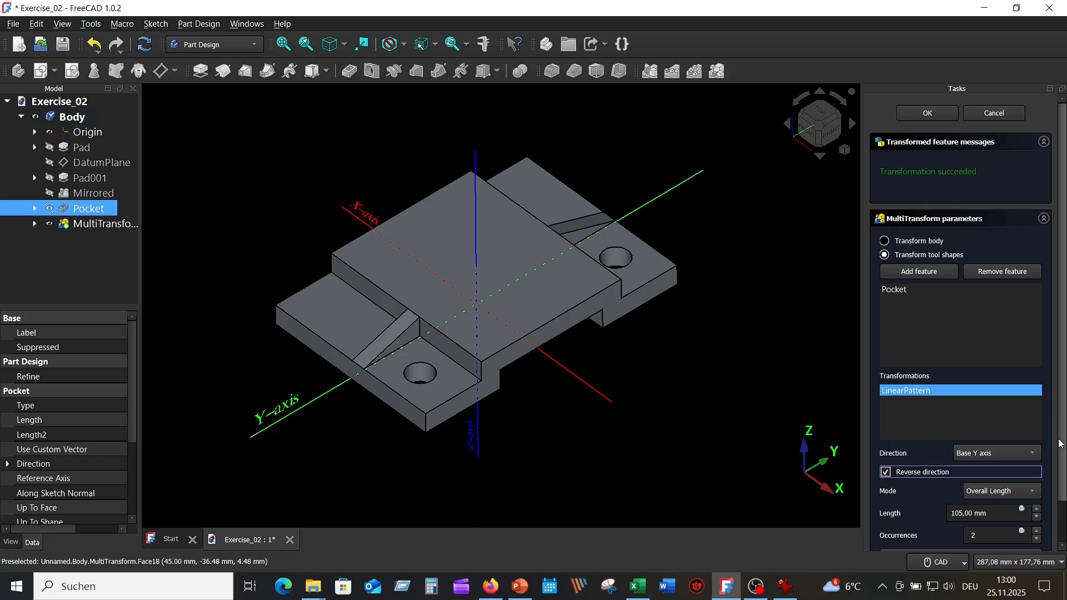
Step: Accept the first linear pattern, add a second one to the MultiTransform and set its direction to the Base X axis
scroll(1062, 448, "down", 2)
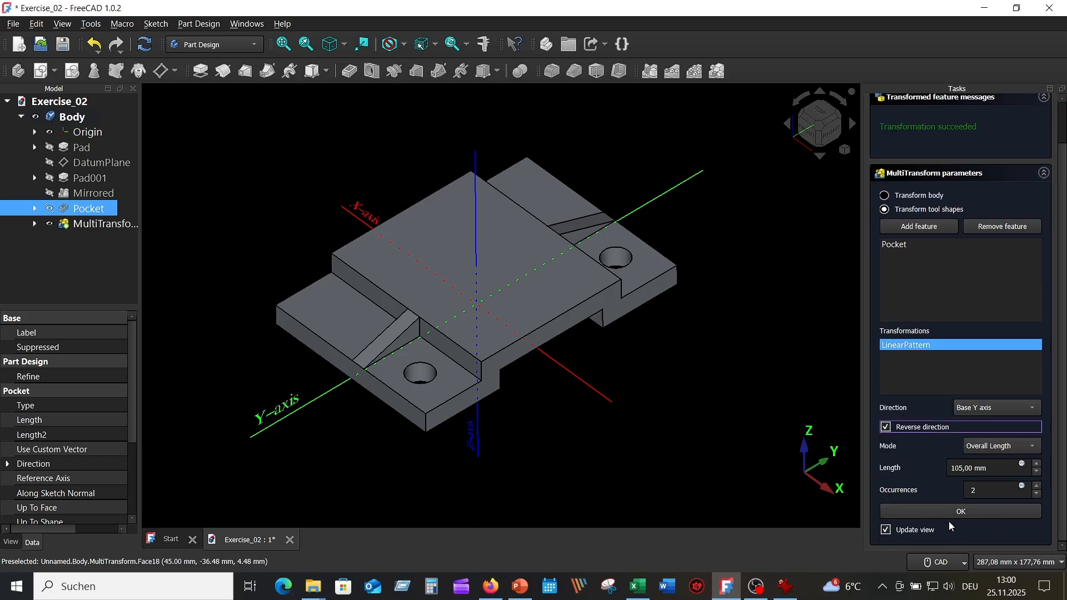
left_click(961, 512)
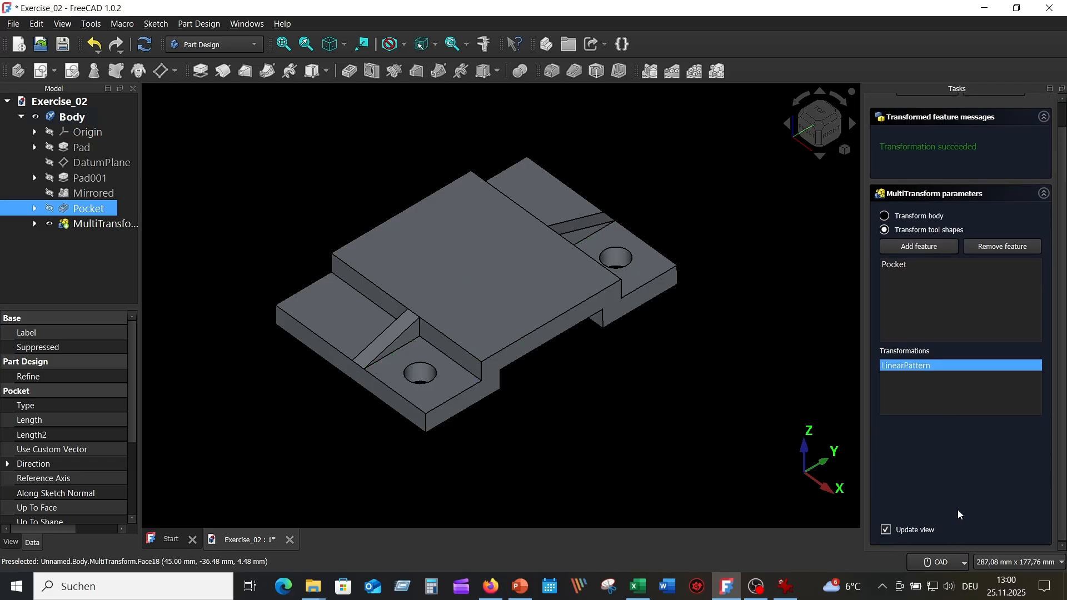
right_click(936, 387)
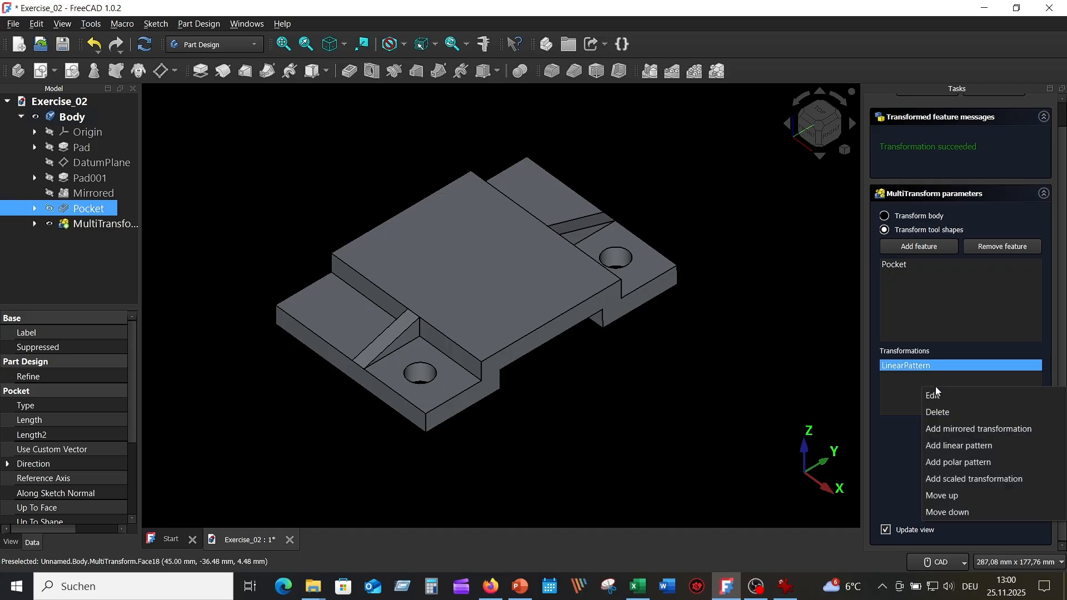
left_click(956, 450)
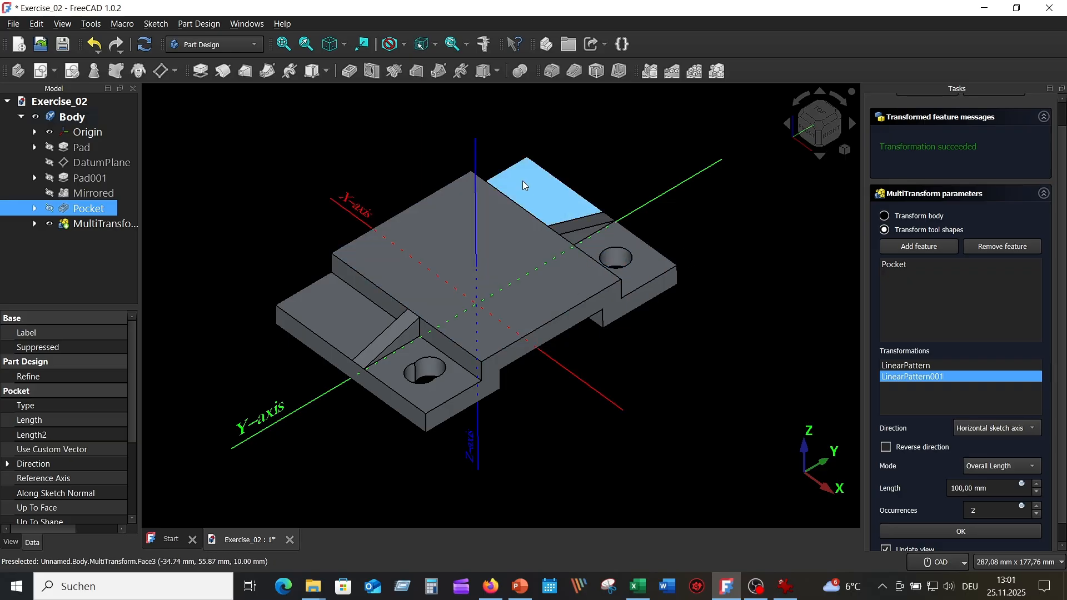
left_click(1034, 429)
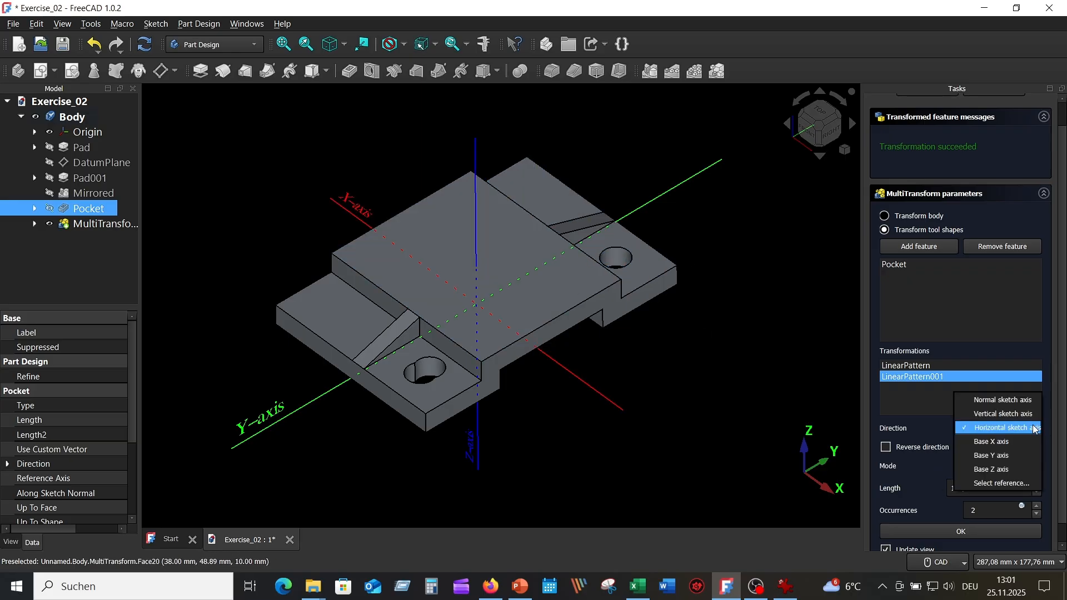
left_click(1008, 442)
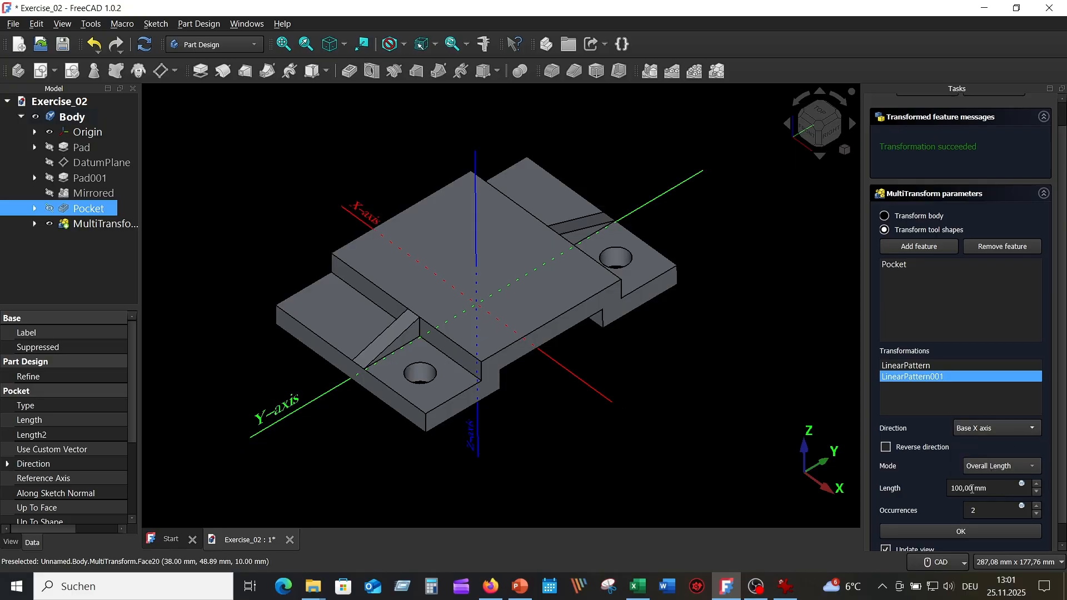
Step: Set the second linear pattern's overall length to 50 mm with 2 occurrences, reverse its direction and finish the MultiTransform
left_click_drag(961, 488, 932, 485)
type("5")
left_click(991, 511)
left_click(887, 448)
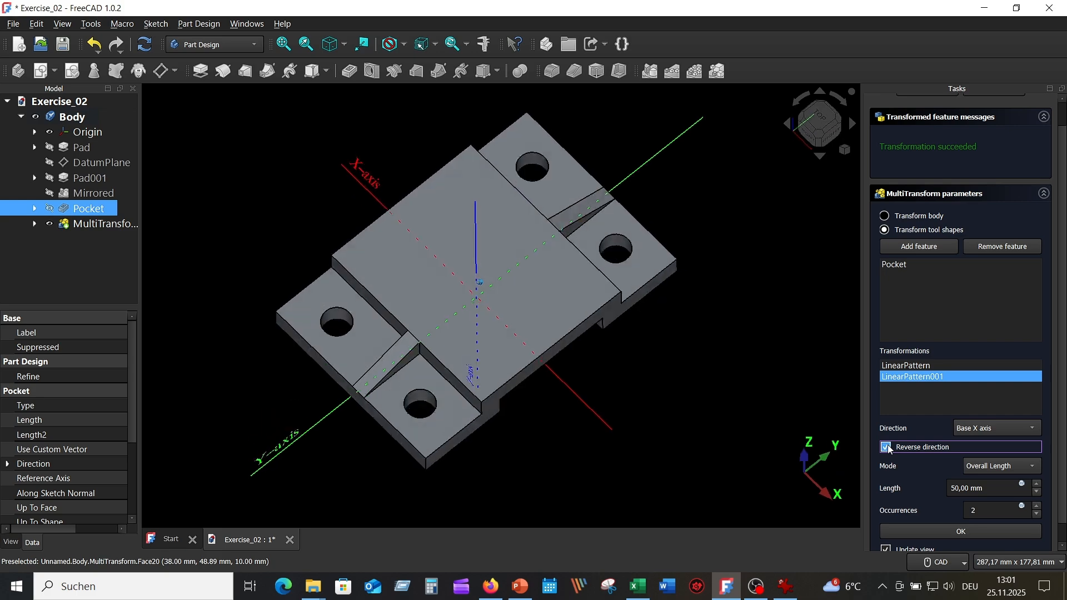
left_click(960, 532)
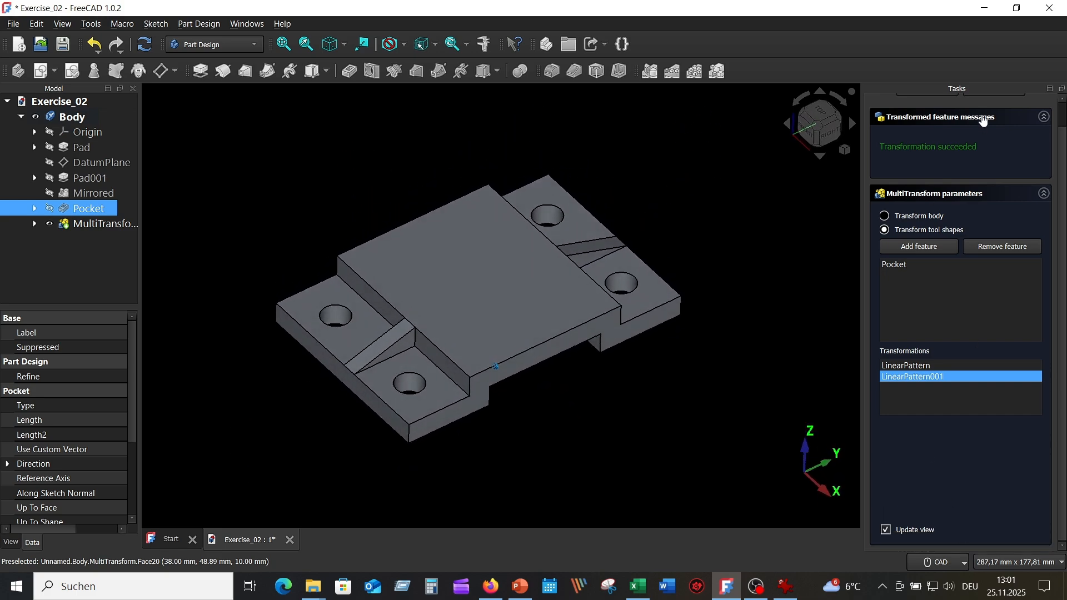
scroll(970, 195, "up", 2)
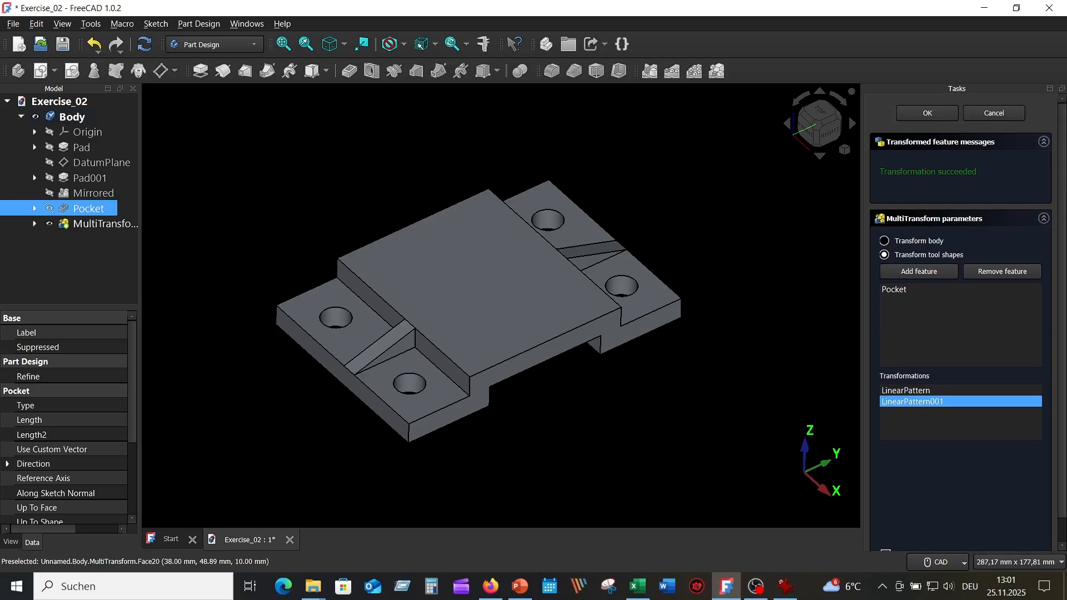
left_click(932, 115)
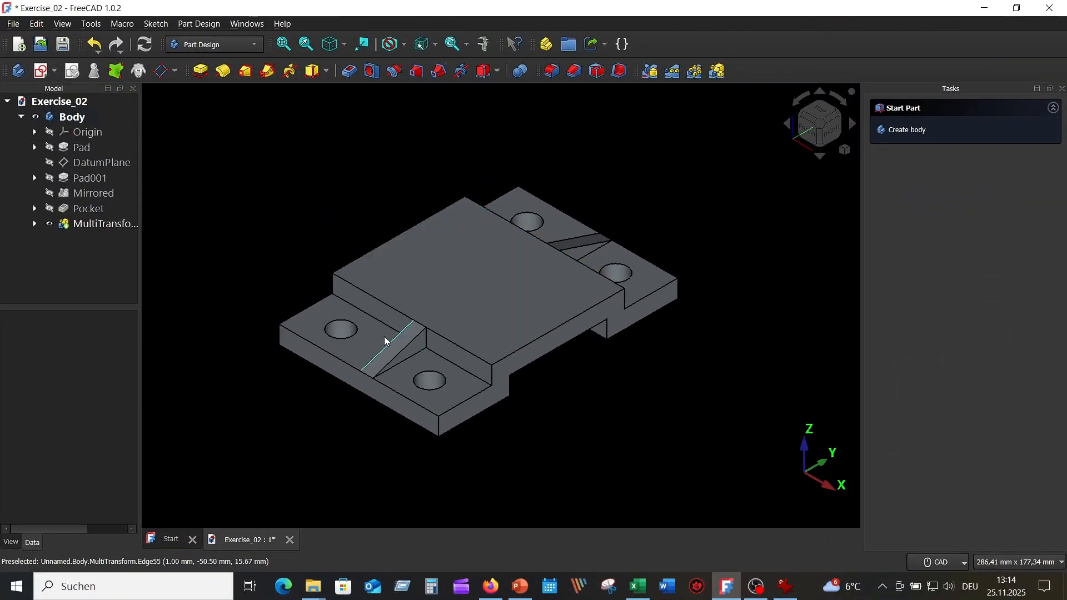
Step: Check the upright's dimensions in the reference drawing and start a sketch on the front vertical face of the raised block
left_click(784, 587)
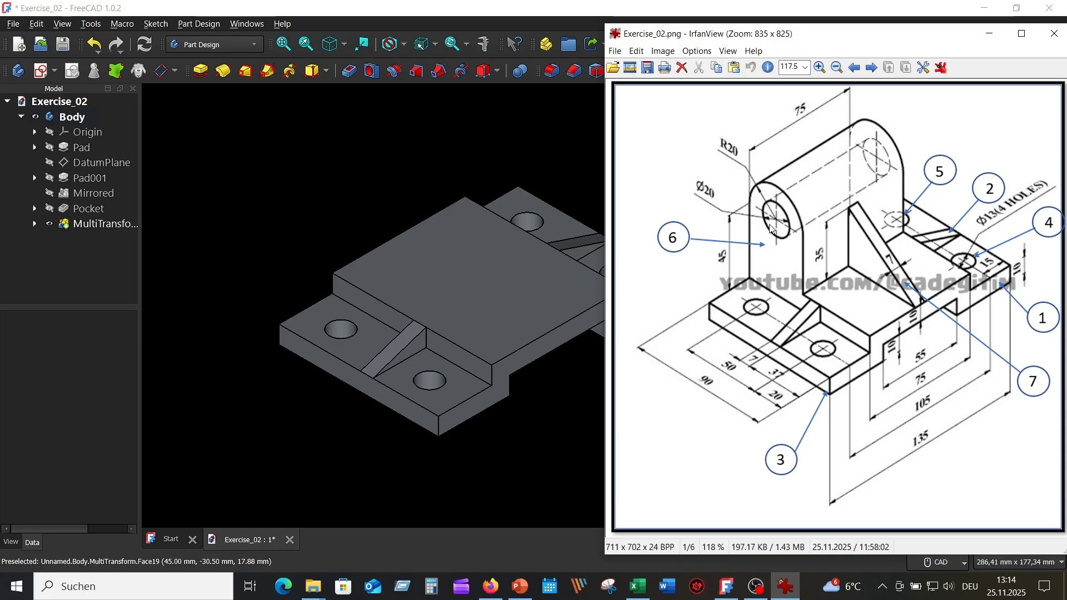
left_click(478, 133)
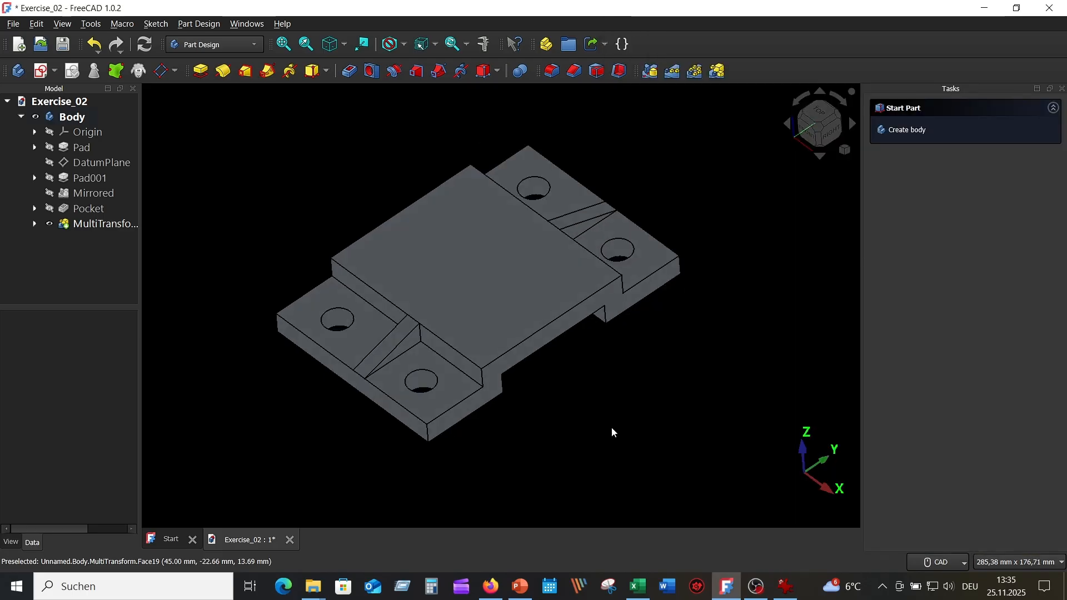
left_click(366, 293)
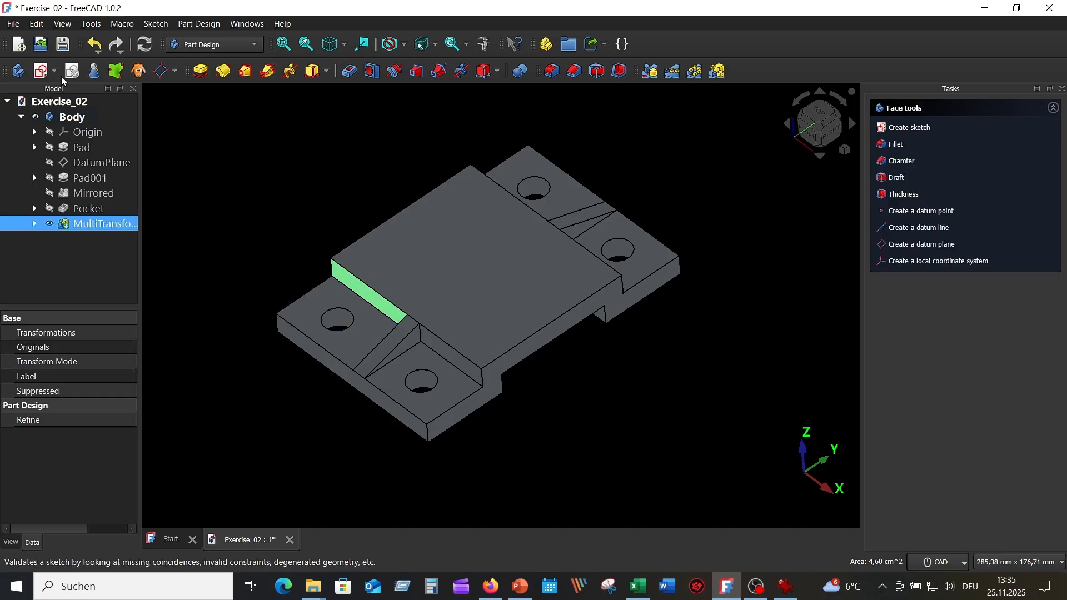
left_click(43, 71)
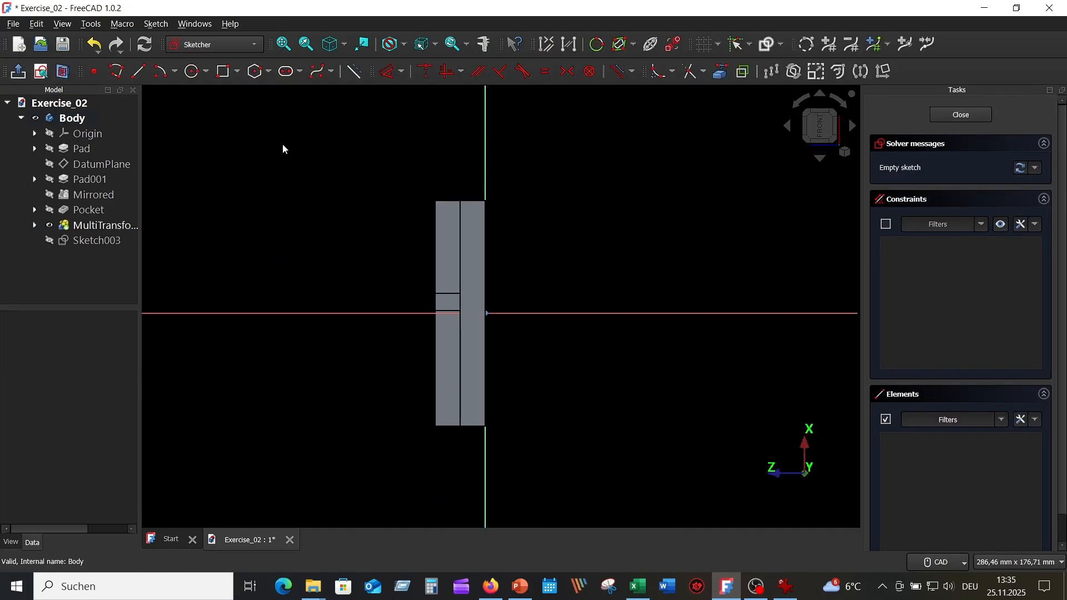
left_click(851, 108)
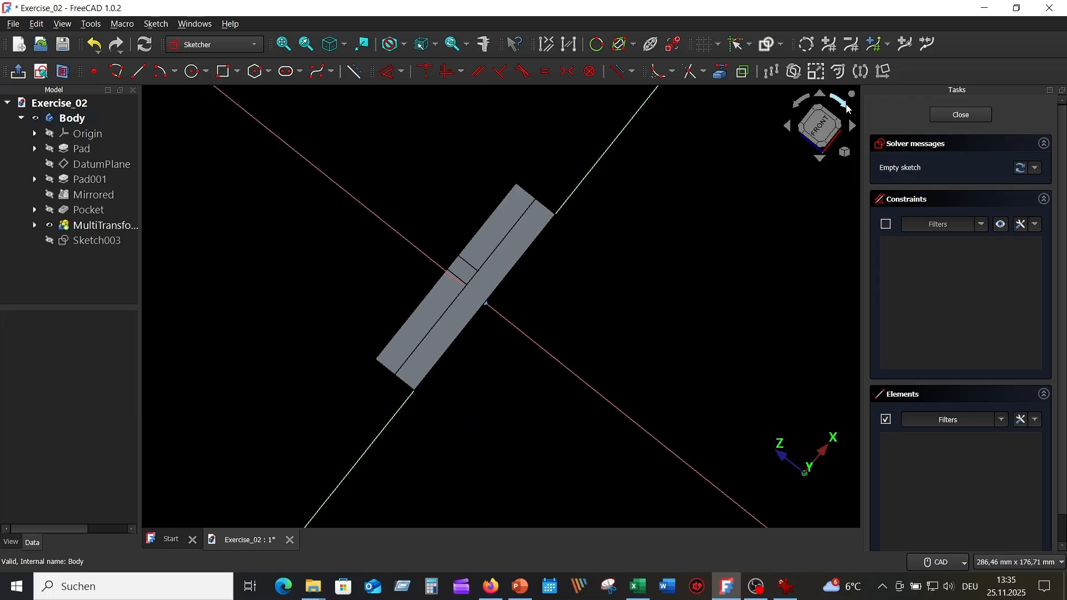
mouse_move(648, 155)
middle_mouse_down()
mouse_move(672, 228)
mouse_move(666, 269)
middle_mouse_up()
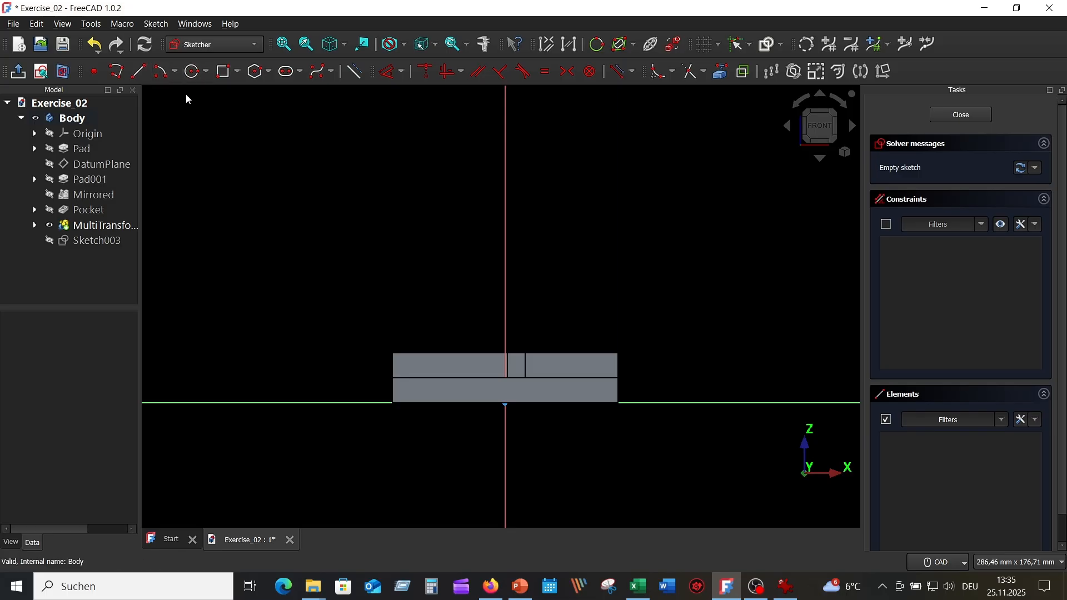
Step: Draw a rectangle 40 mm wide and 35 mm high above the base and delete its upper edge
left_click(225, 71)
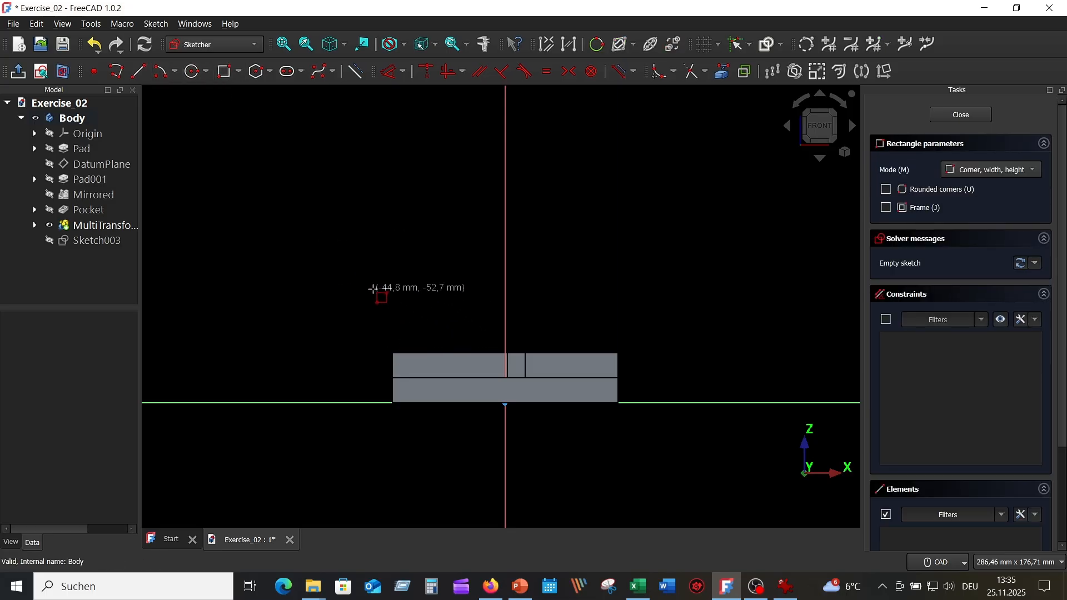
left_click(373, 291)
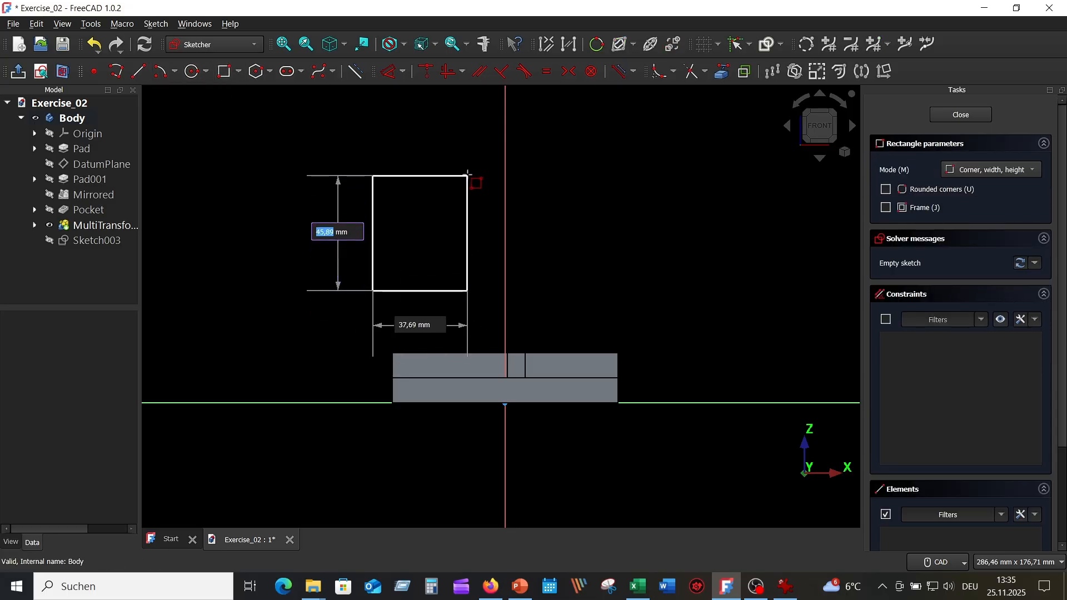
type("3")
key("Tab")
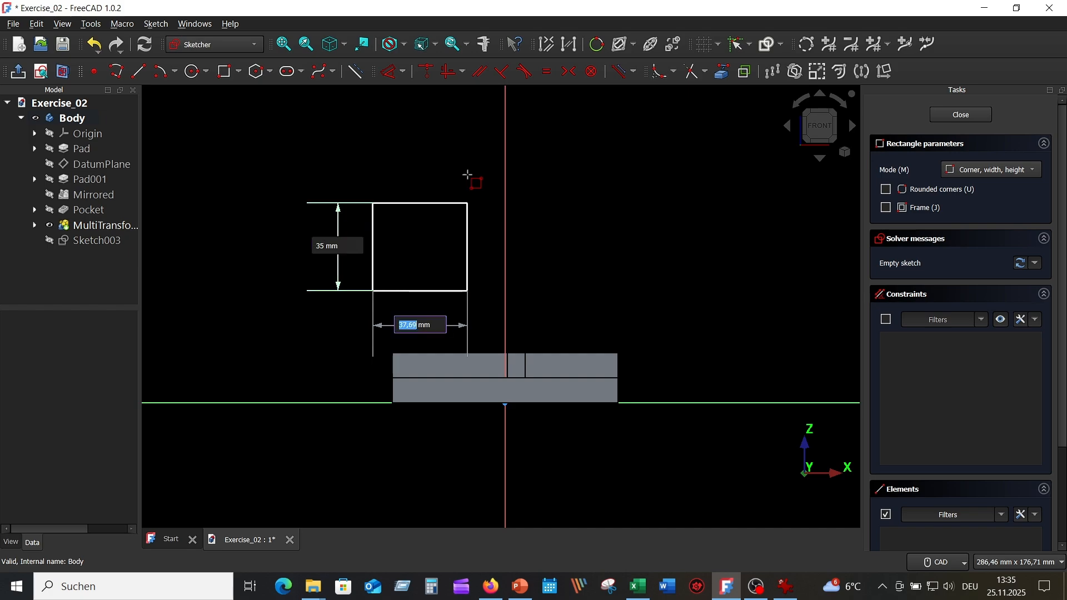
type("40")
key("Return")
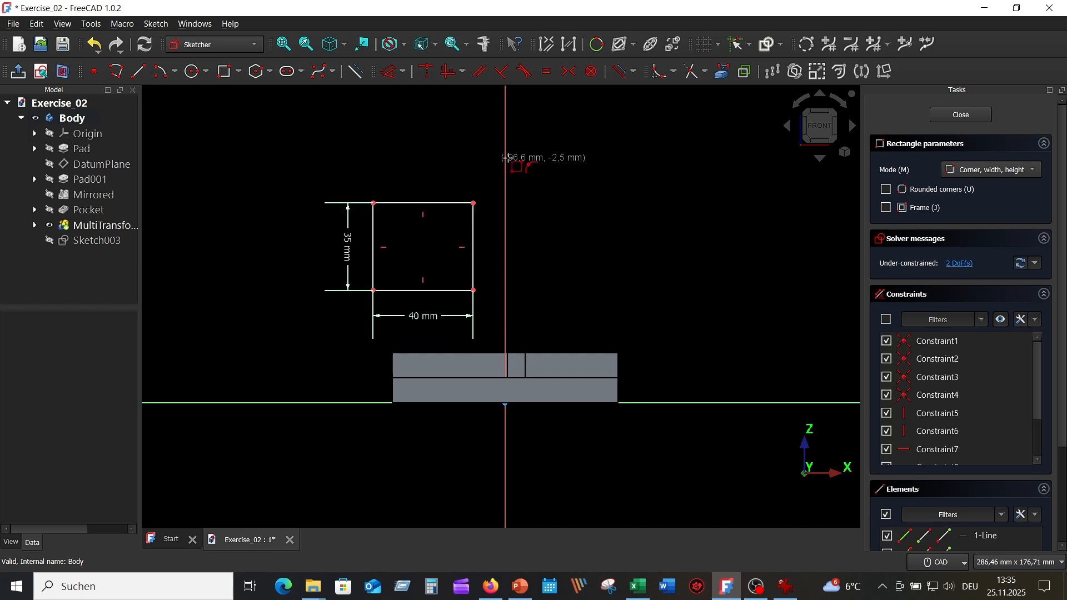
right_click(615, 194)
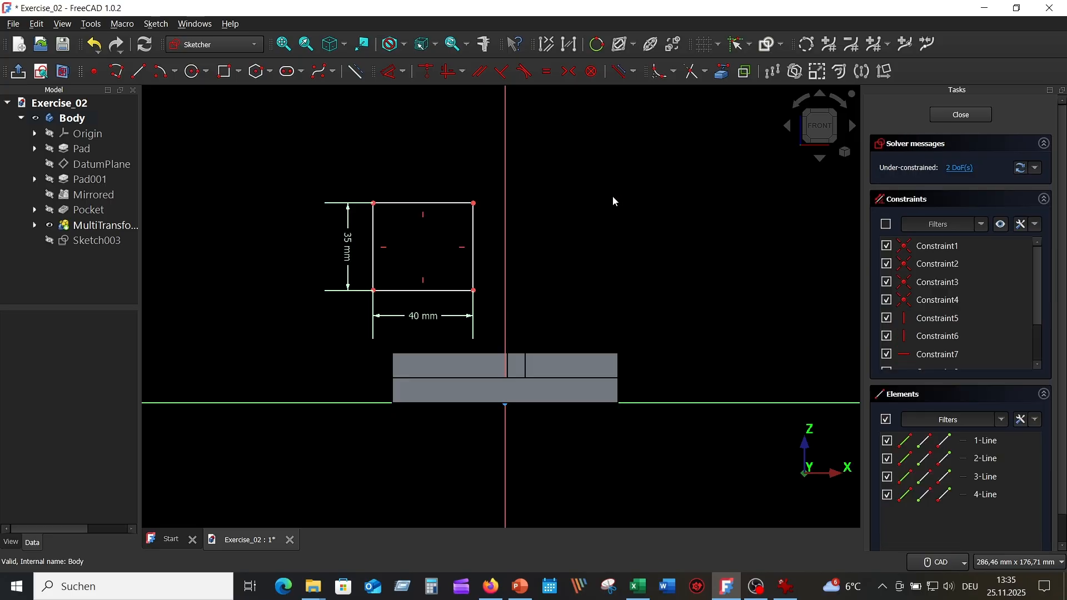
left_click(424, 204)
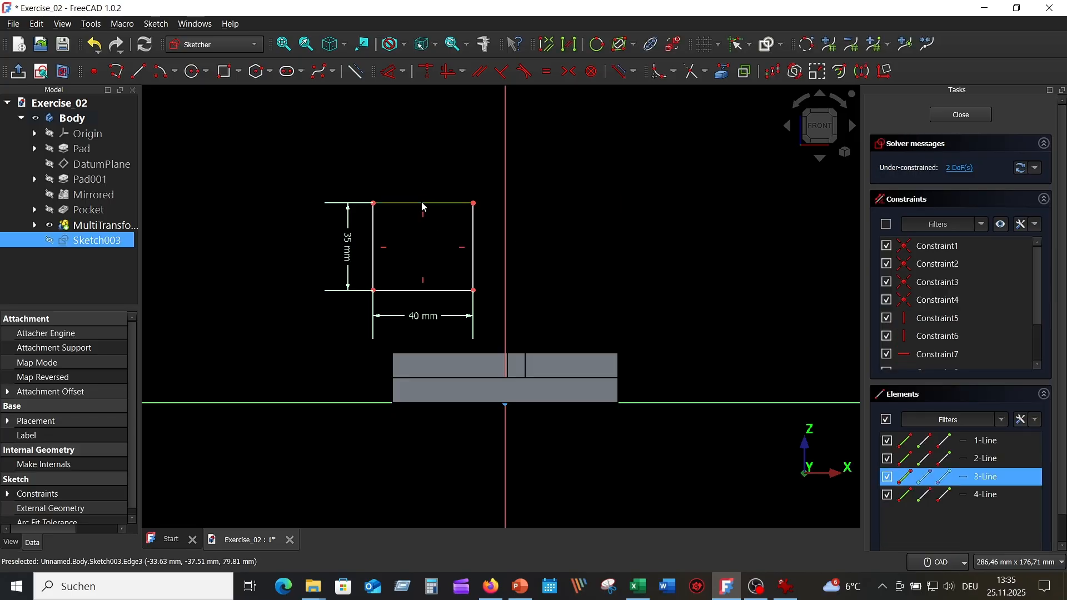
key("Delete")
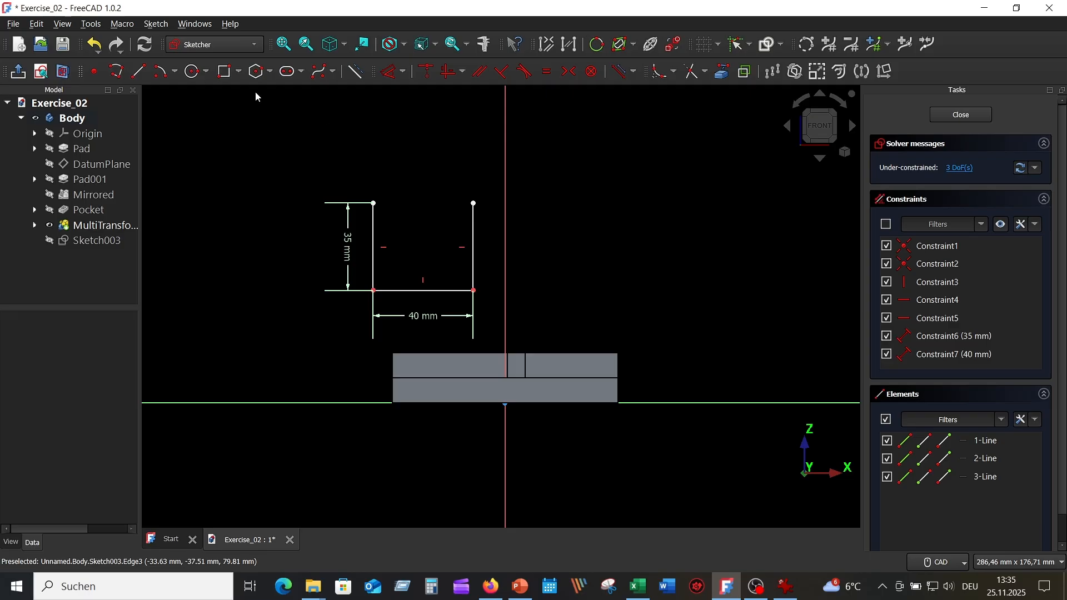
Step: Draw a 40 mm diameter circle above the open rectangle and move its diameter dimension clear of the geometry
left_click(191, 71)
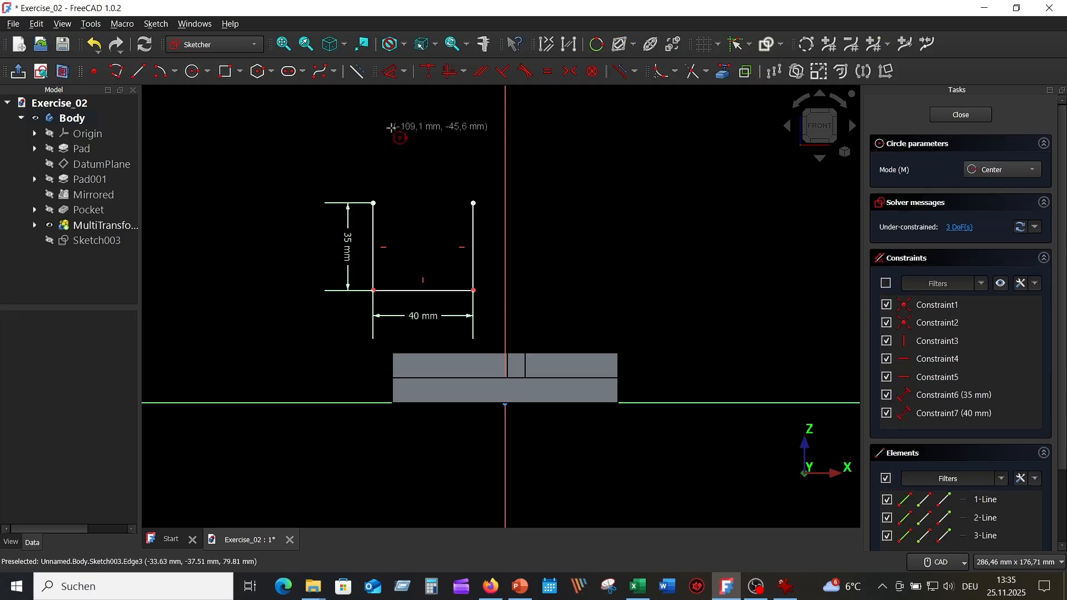
left_click(418, 136)
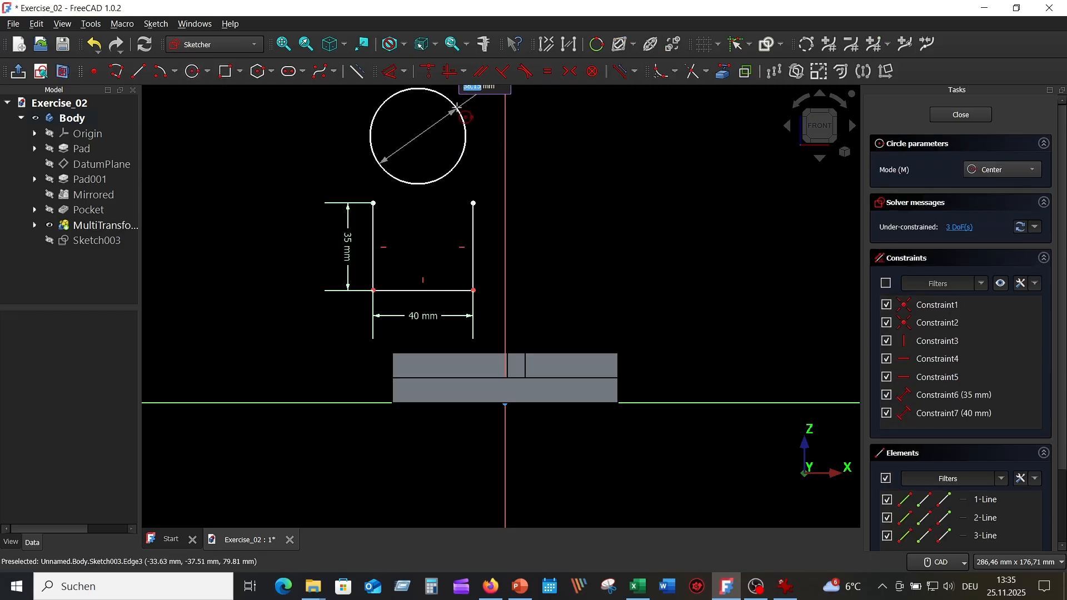
middle_click_drag(471, 105, 441, 168)
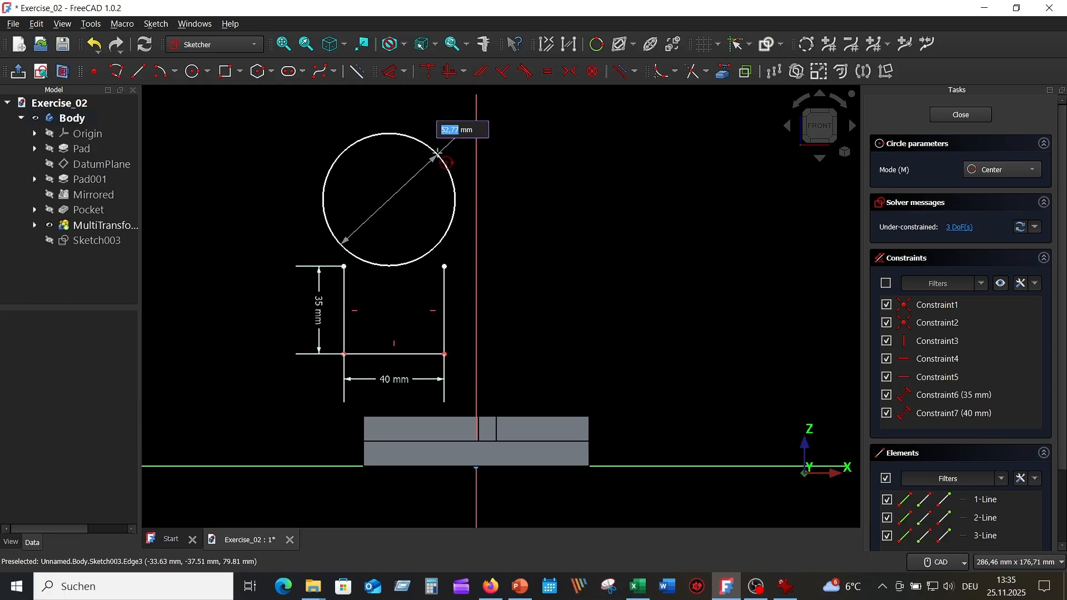
type("40")
key("Return")
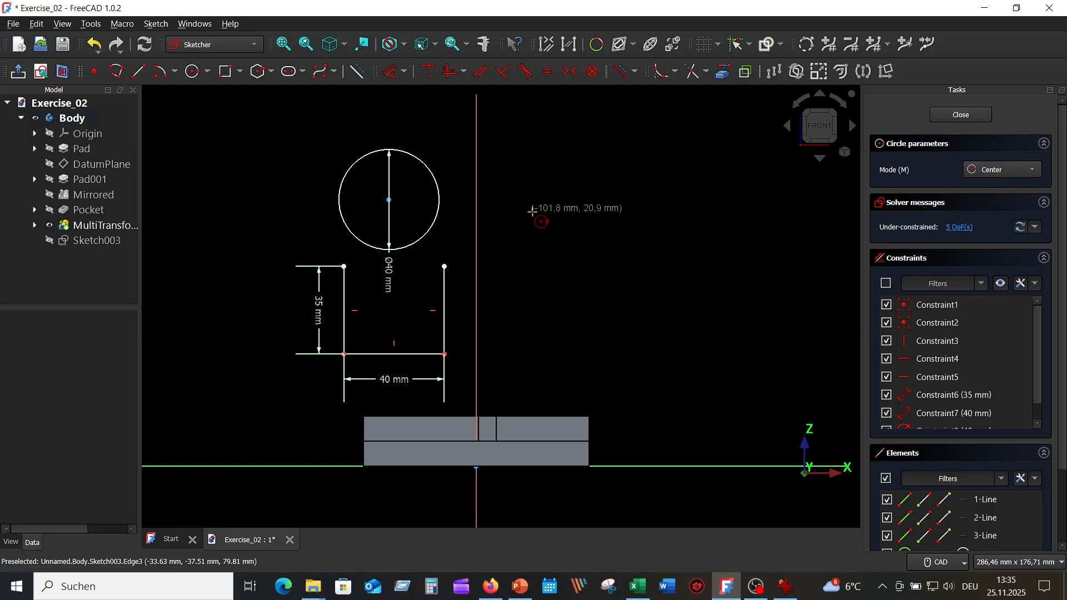
key("Escape")
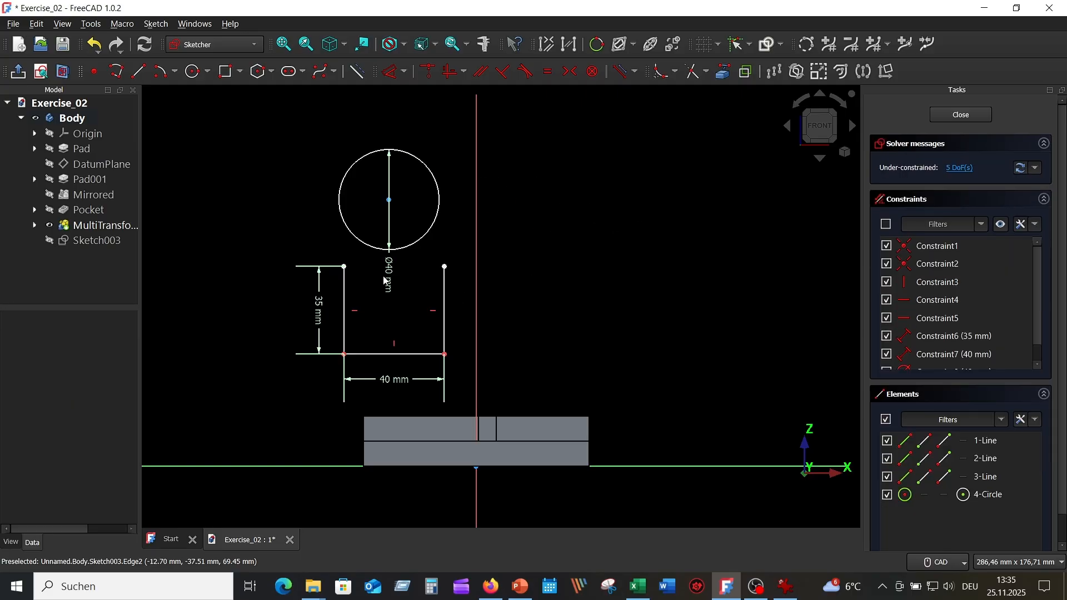
left_click_drag(387, 280, 234, 110)
Step: Draw a concentric circle of 20 mm diameter inside the 40 mm circle
left_click(193, 71)
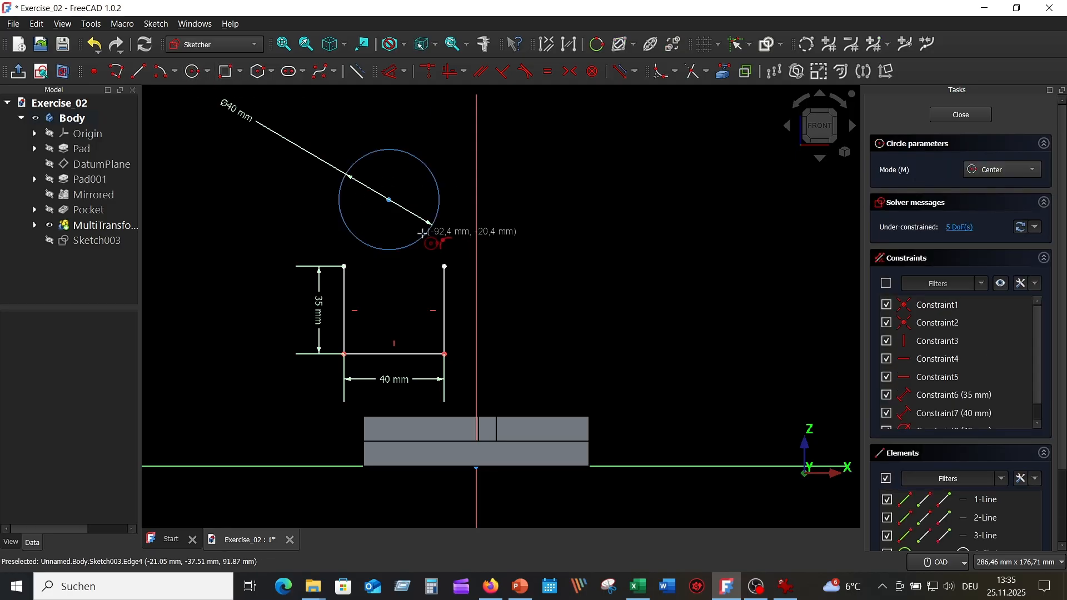
left_click(389, 199)
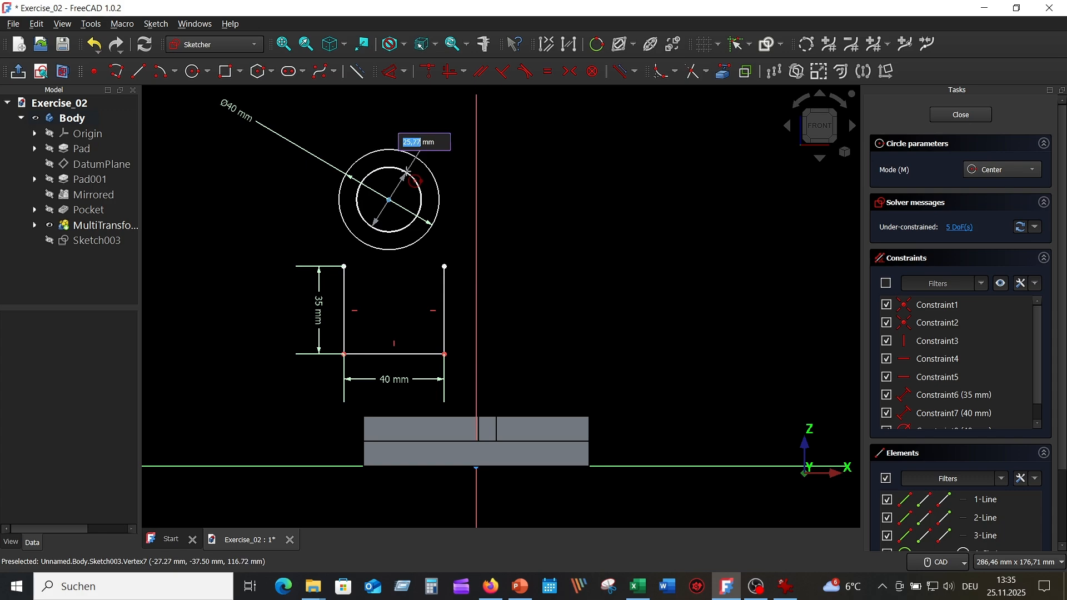
type("20")
key("Return")
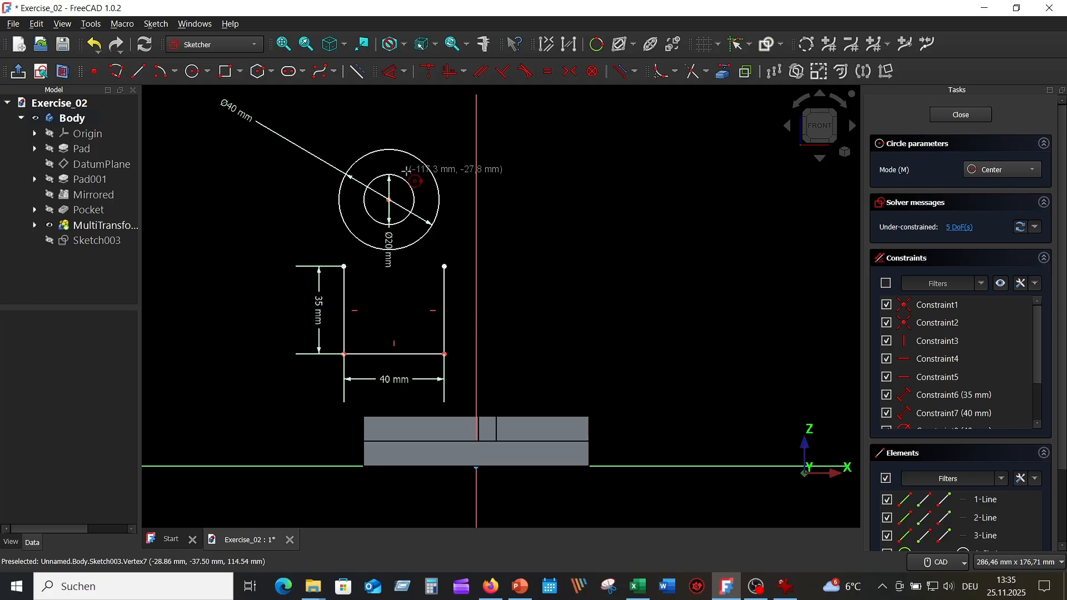
right_click(741, 249)
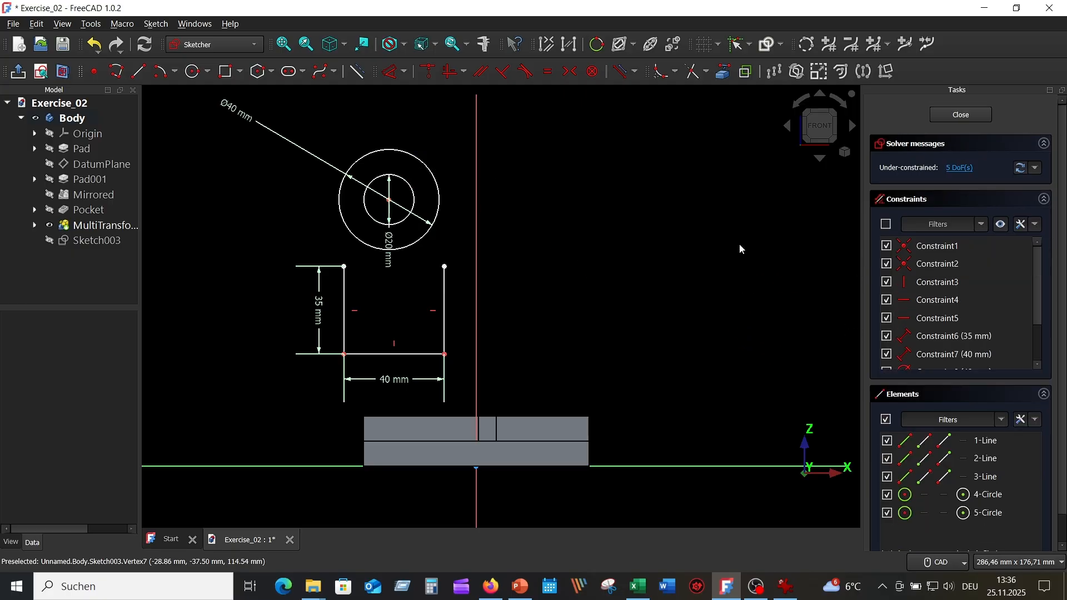
Step: Make the 40 mm circle tangent to the right vertical line at the line's upper endpoint
left_click(440, 215)
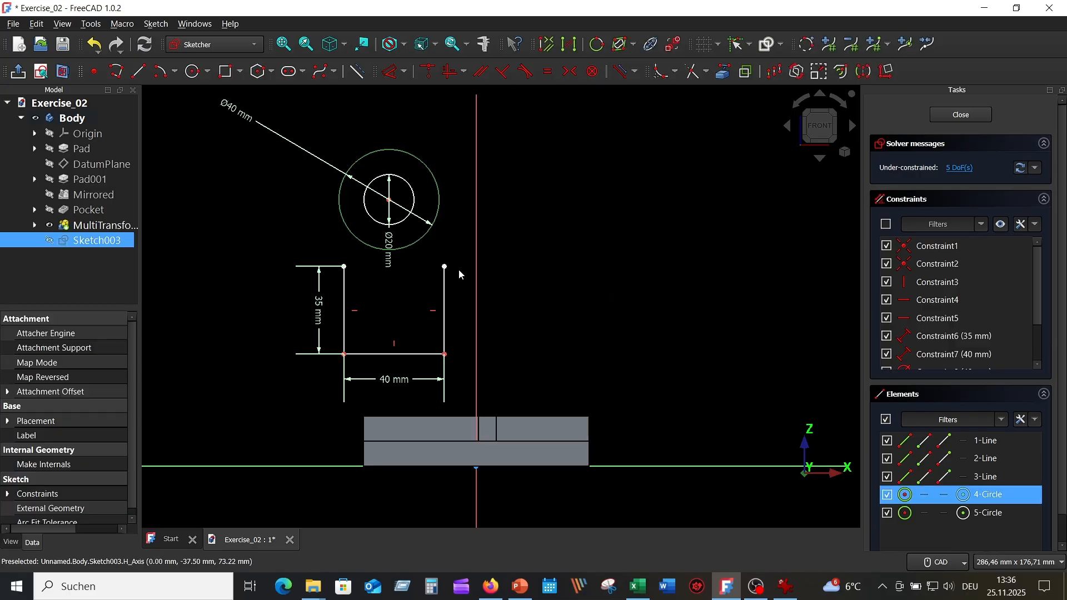
left_click(445, 267)
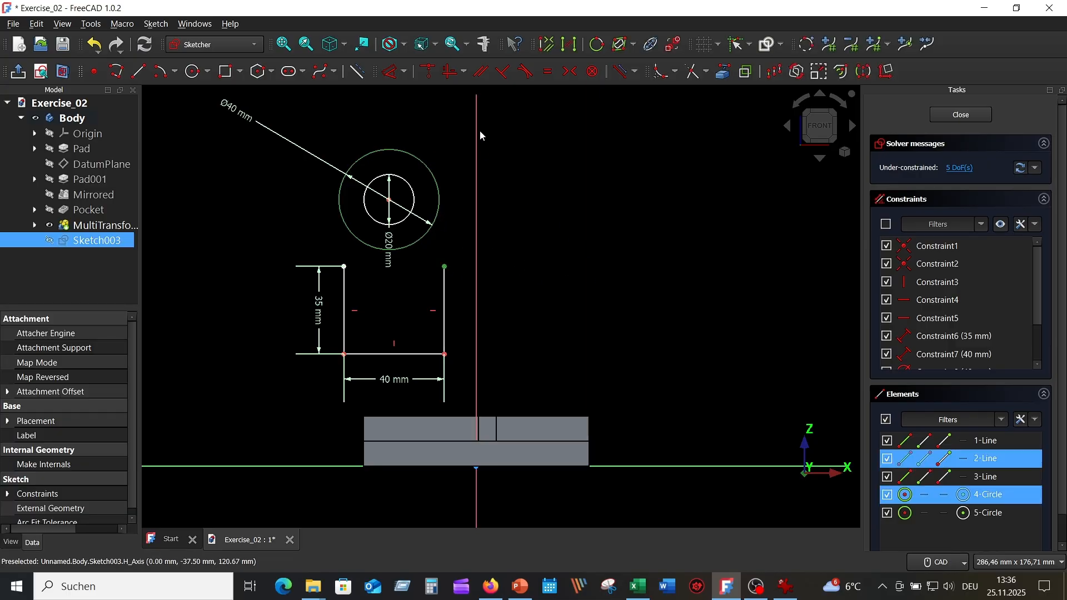
left_click(532, 75)
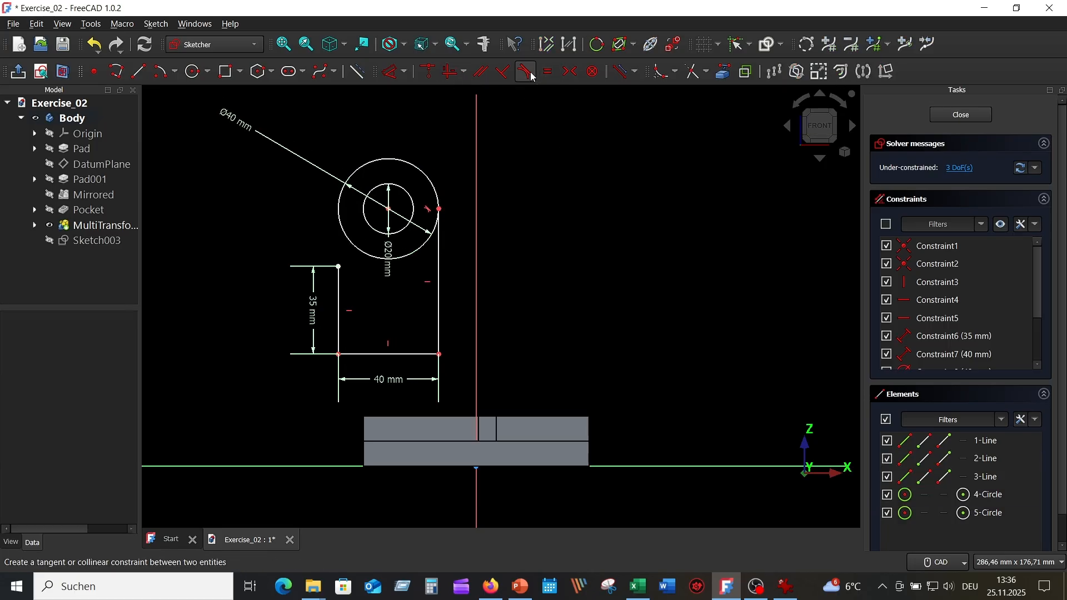
Step: Constrain the profile's left and right vertical lines to equal length
left_click(339, 306)
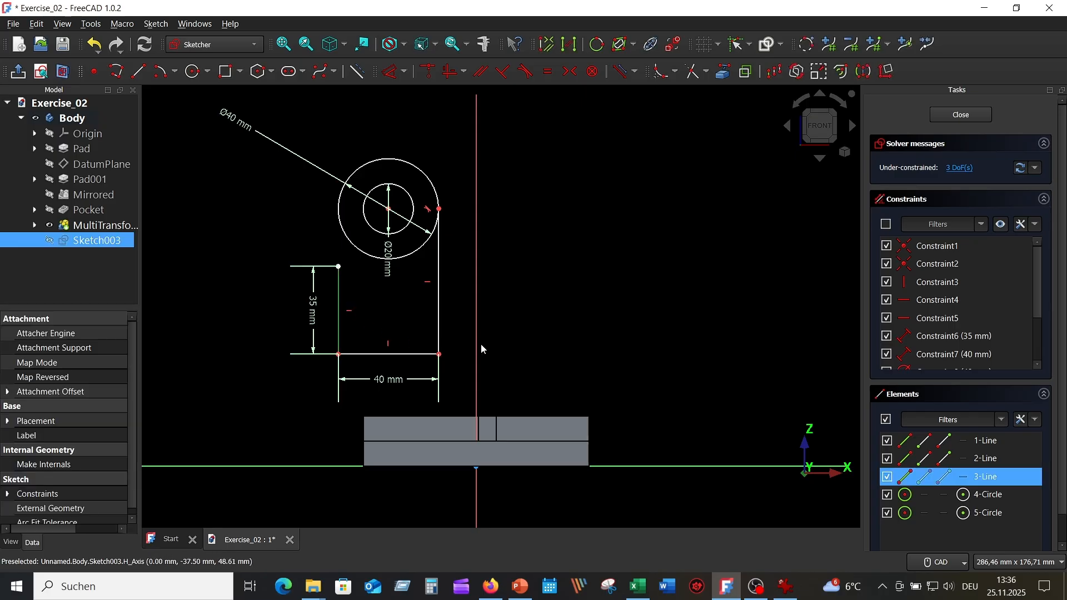
left_click(439, 319)
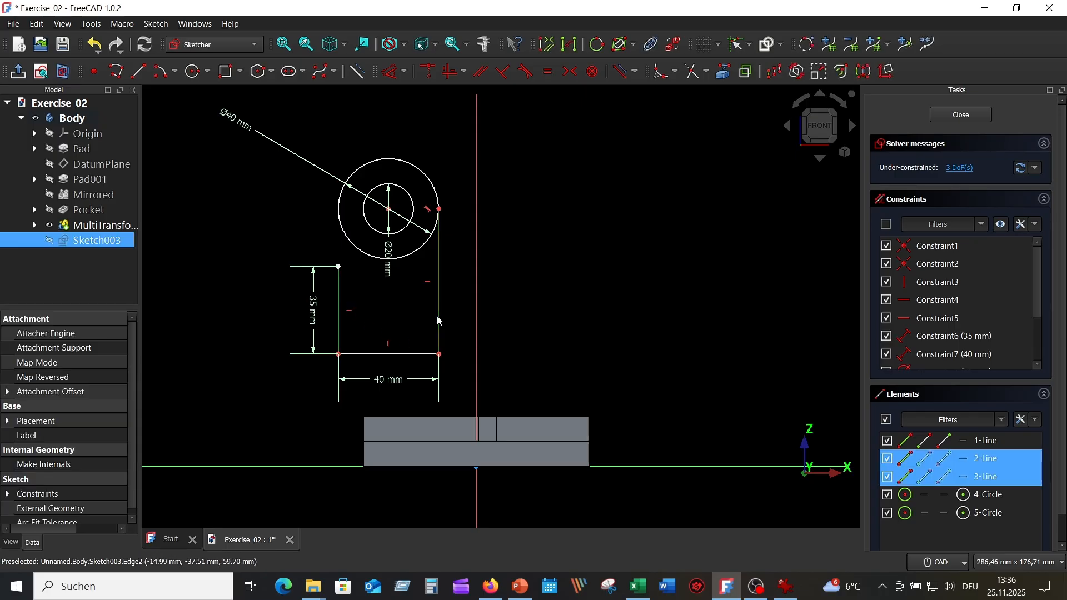
left_click(546, 72)
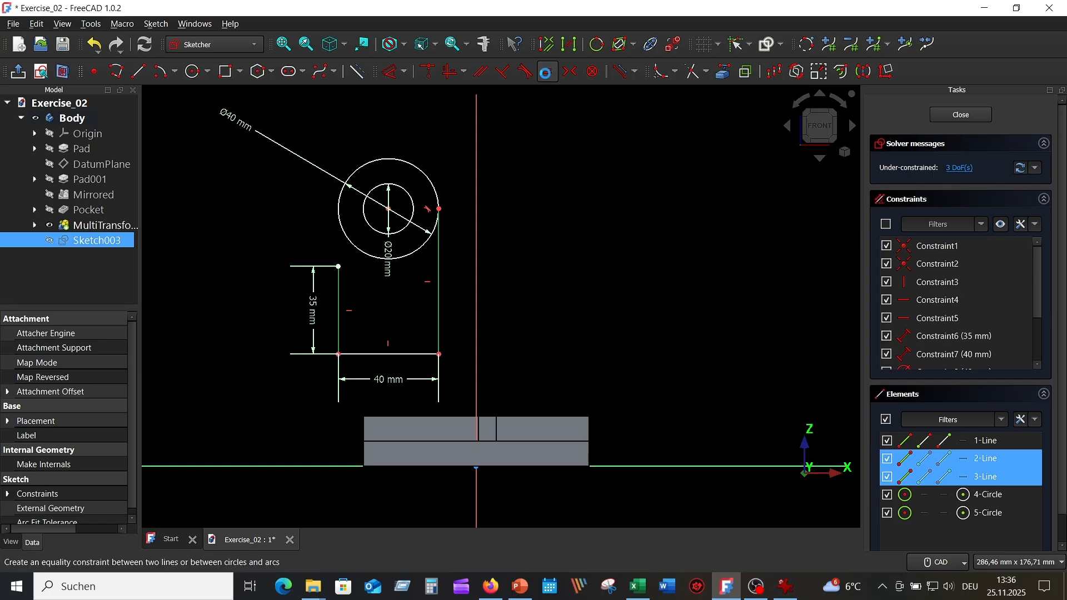
Step: Trim away the lower half of the 40 mm circle between the two vertical lines
scroll(543, 253, "up", 2)
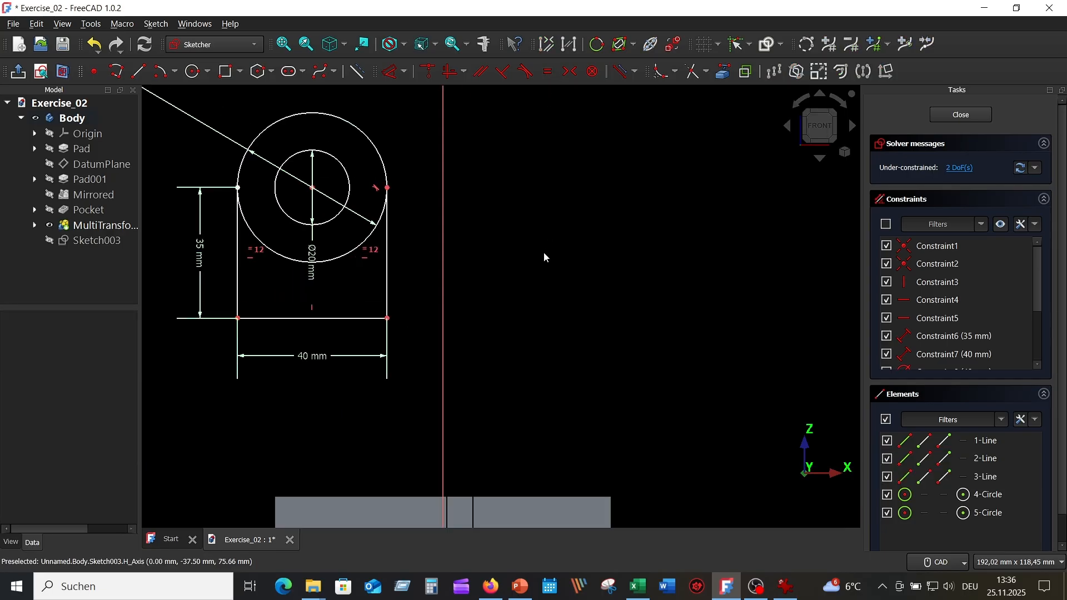
scroll(543, 253, "down", 1)
middle_click_drag(547, 253, 634, 253)
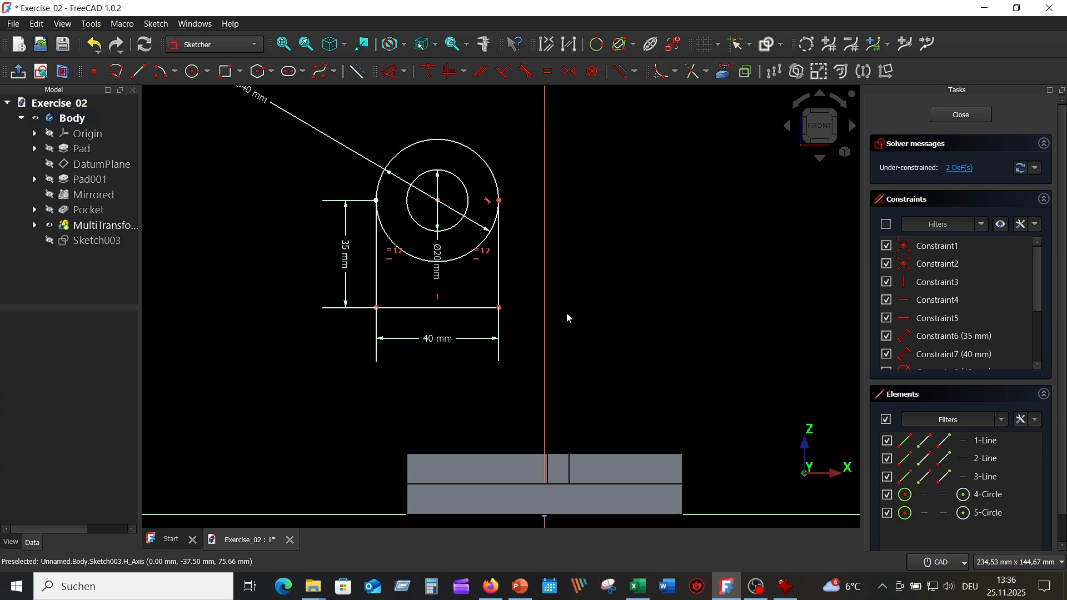
scroll(569, 322, "up", 1)
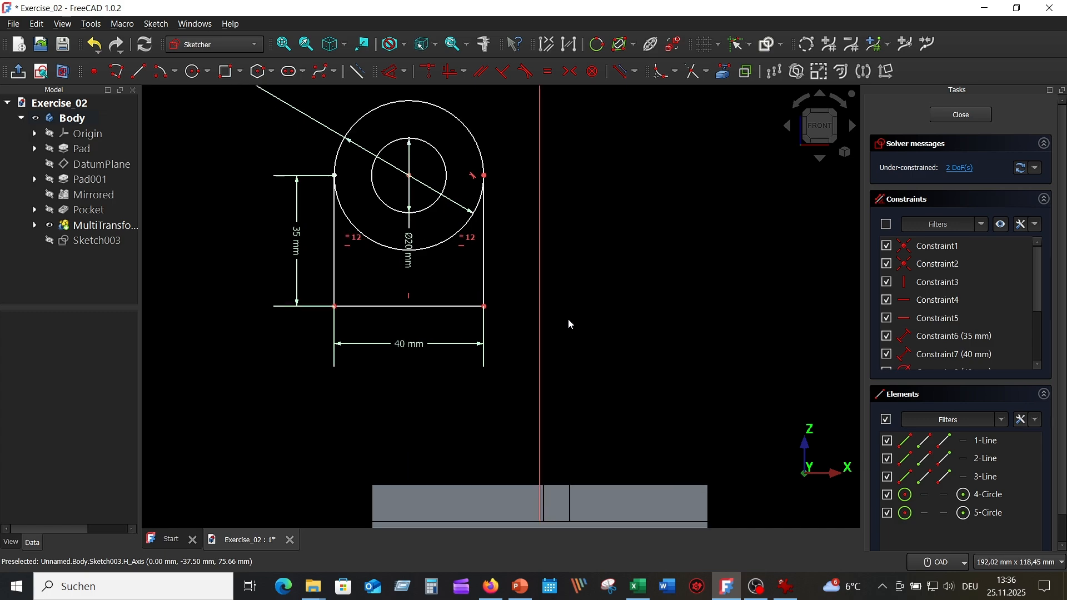
left_click(695, 71)
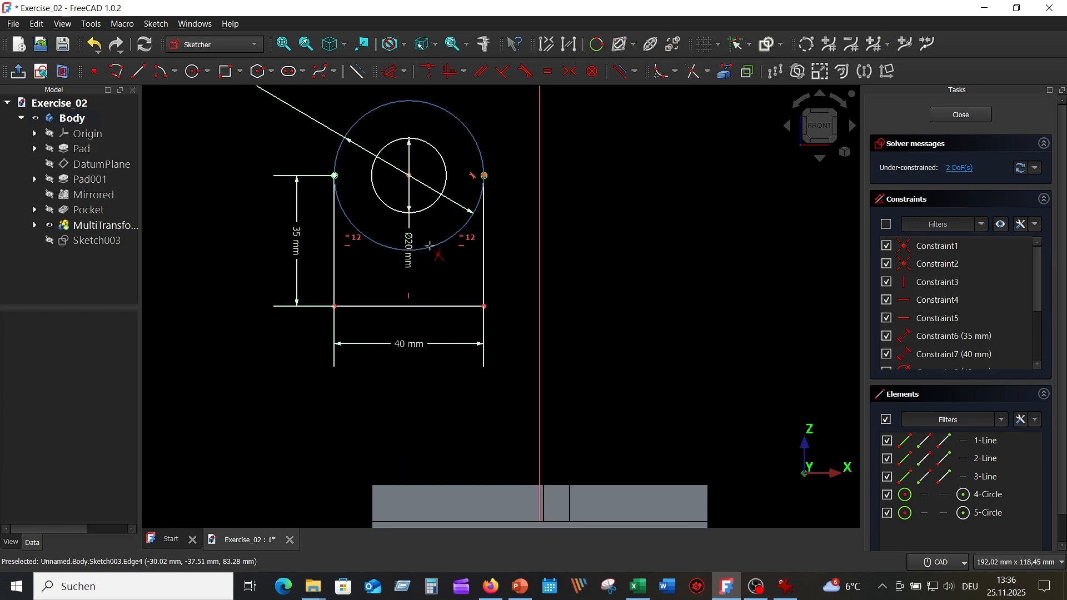
left_click(430, 248)
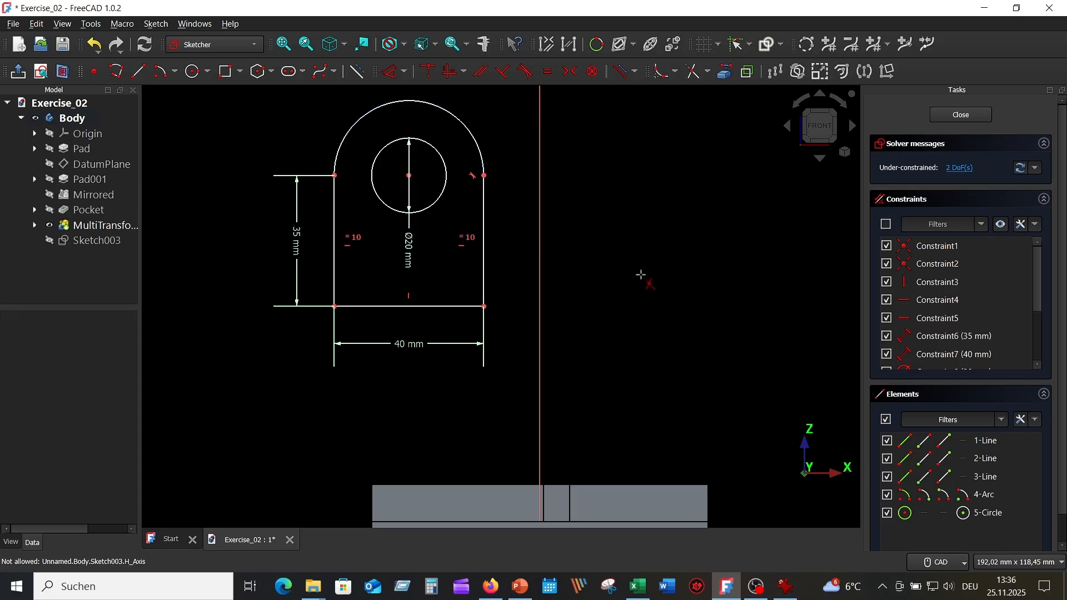
Step: Reference the base's upper-left vertical edge as external geometry and make the profile's lower-left corner coincident with its upper endpoint
scroll(641, 274, "down", 1)
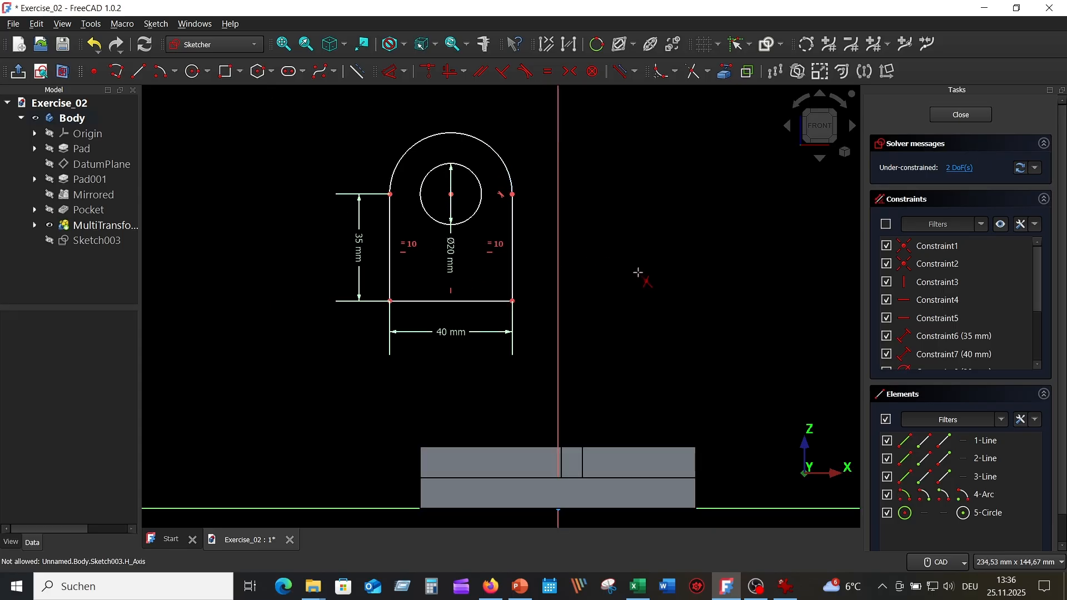
middle_click_drag(638, 273, 593, 225)
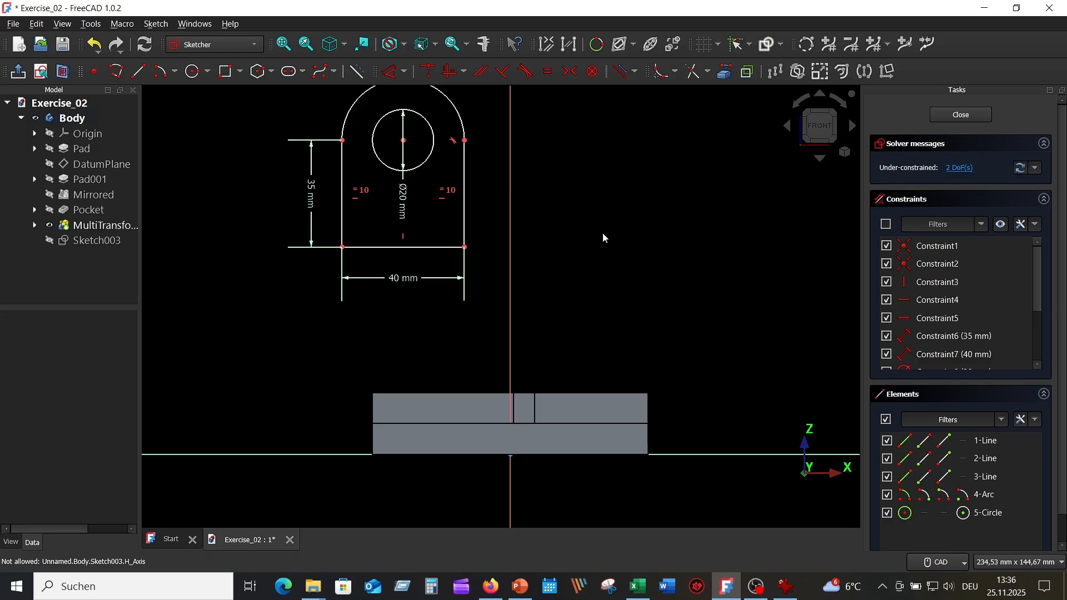
left_click(725, 74)
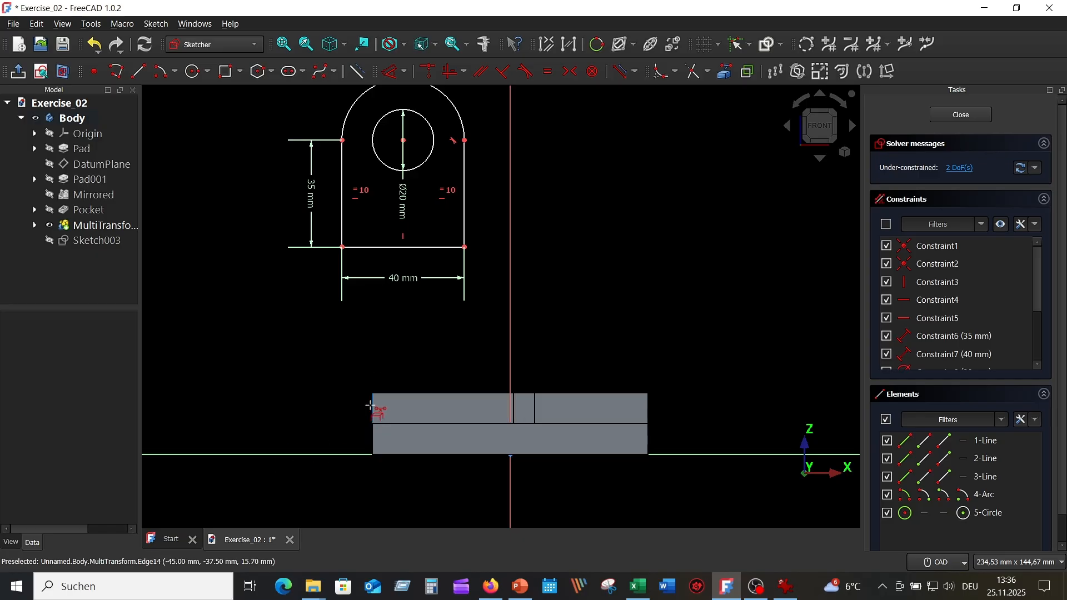
left_click(371, 408)
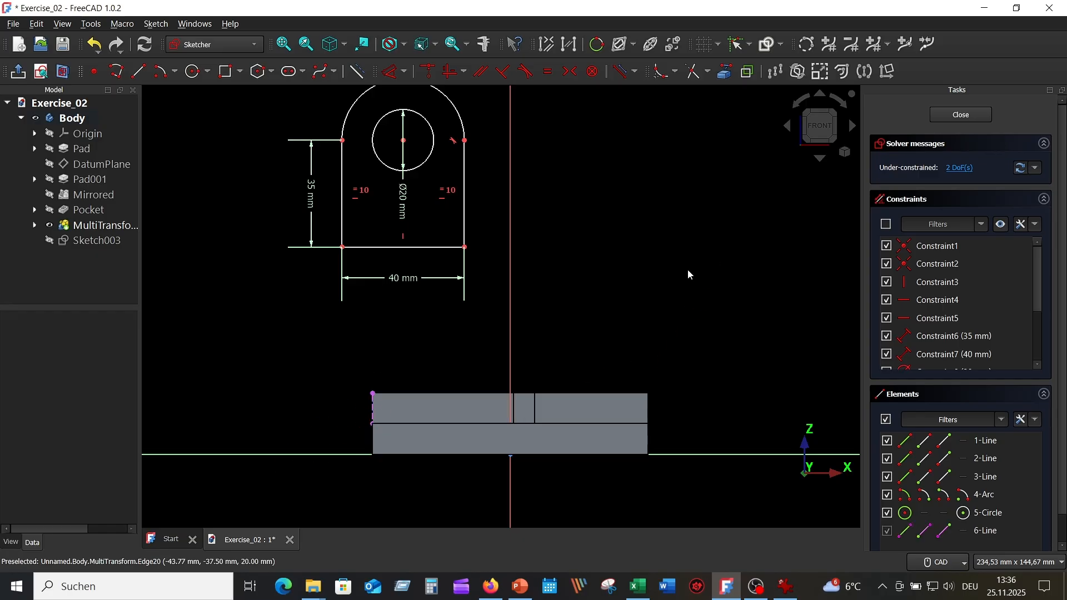
left_click(342, 248)
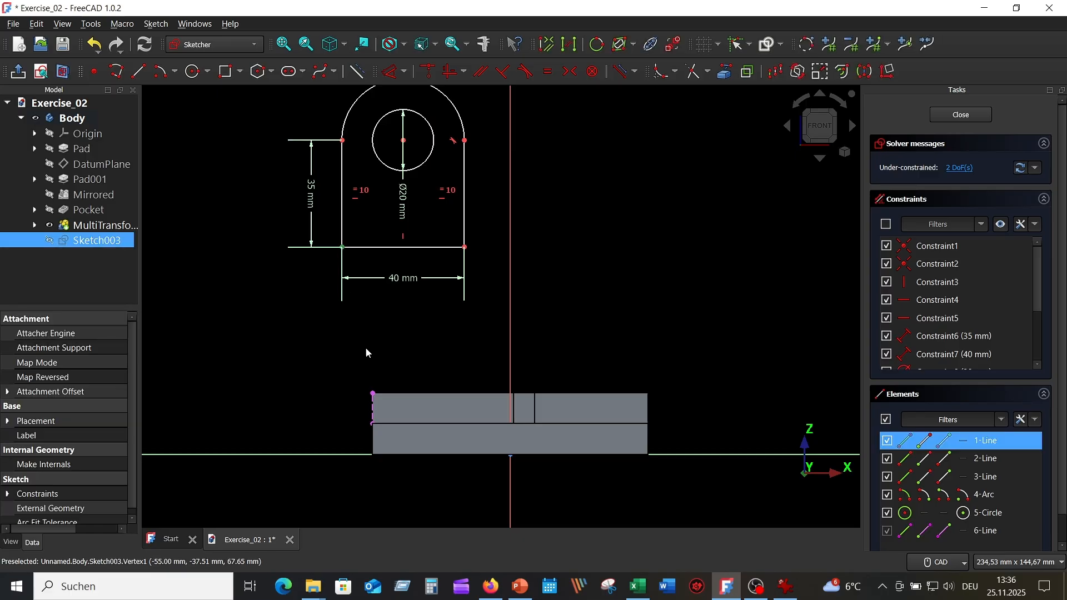
left_click(373, 395)
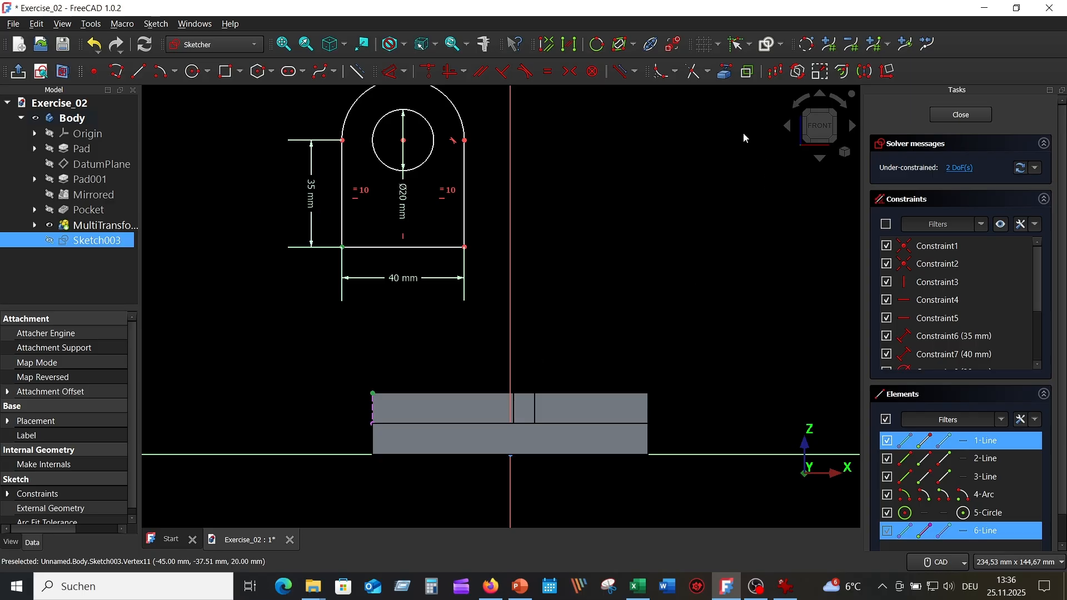
left_click(431, 74)
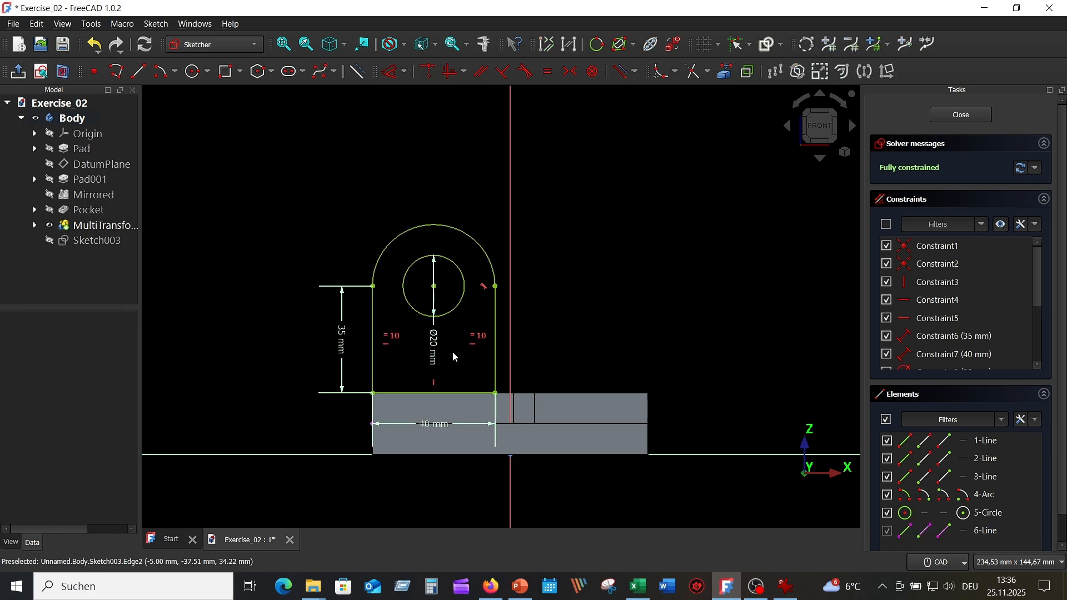
Step: Move the 20 mm diameter dimension clear of the upright profile and close the sketch
left_click_drag(430, 351, 568, 251)
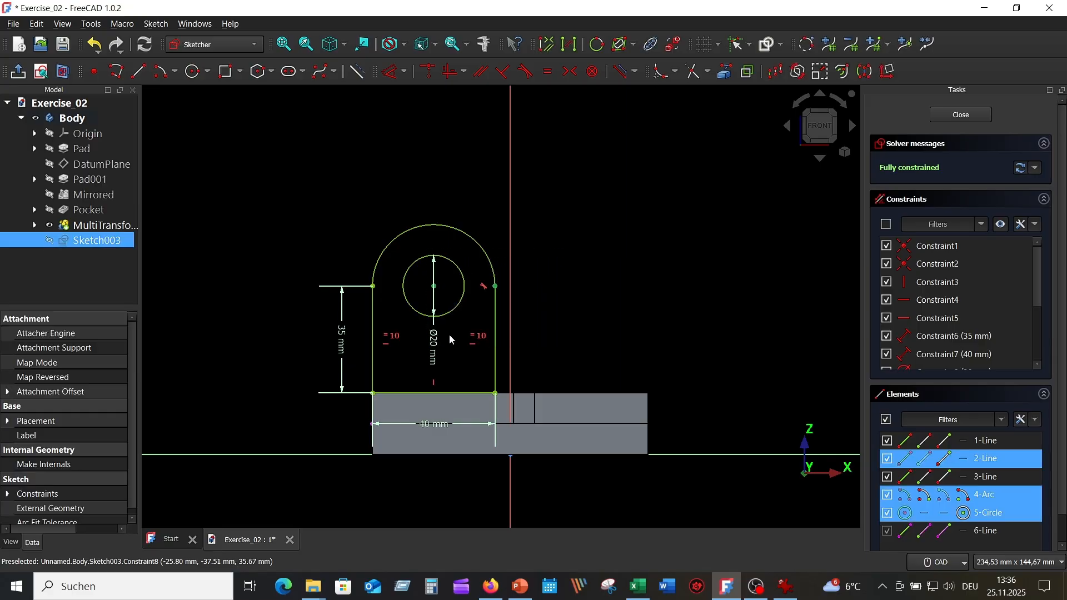
left_click_drag(433, 348, 367, 200)
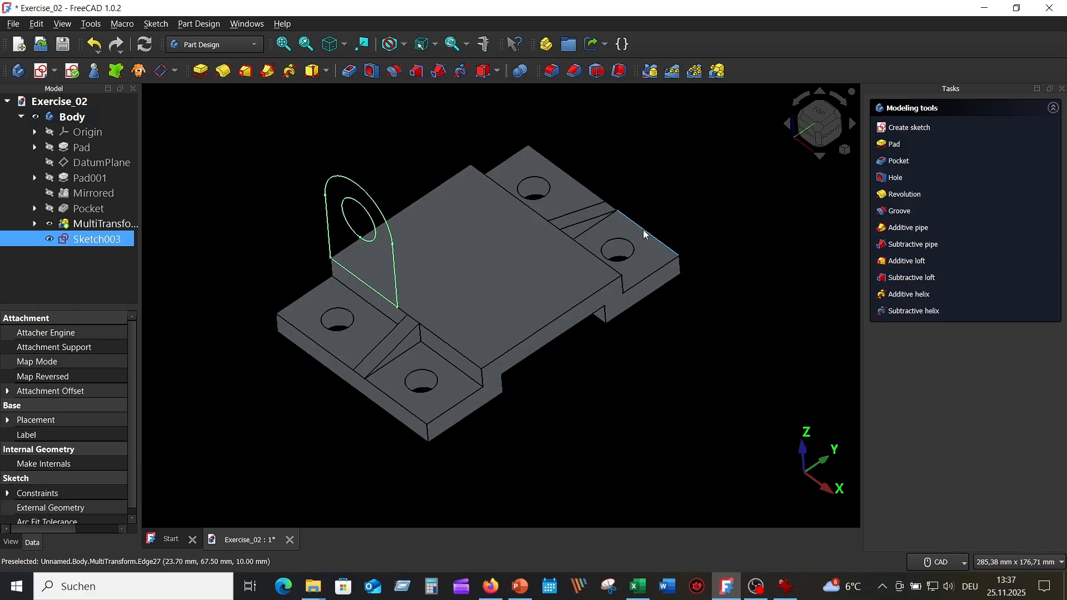
Step: Pad the upright profile 75 mm in the reversed direction, taking the length from the reference drawing
middle_click_drag(590, 397, 616, 397)
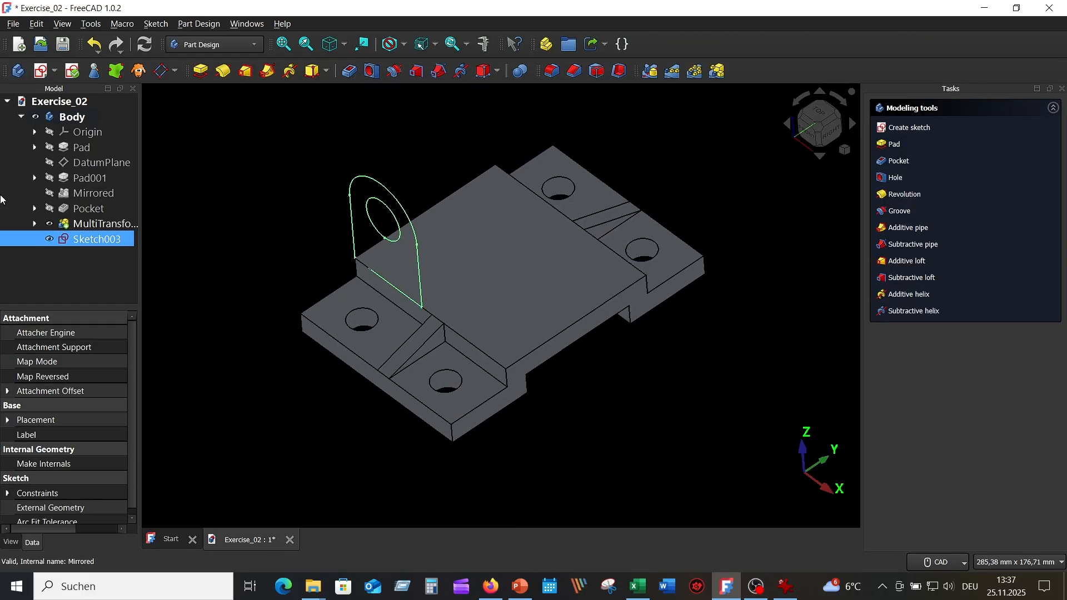
left_click(201, 71)
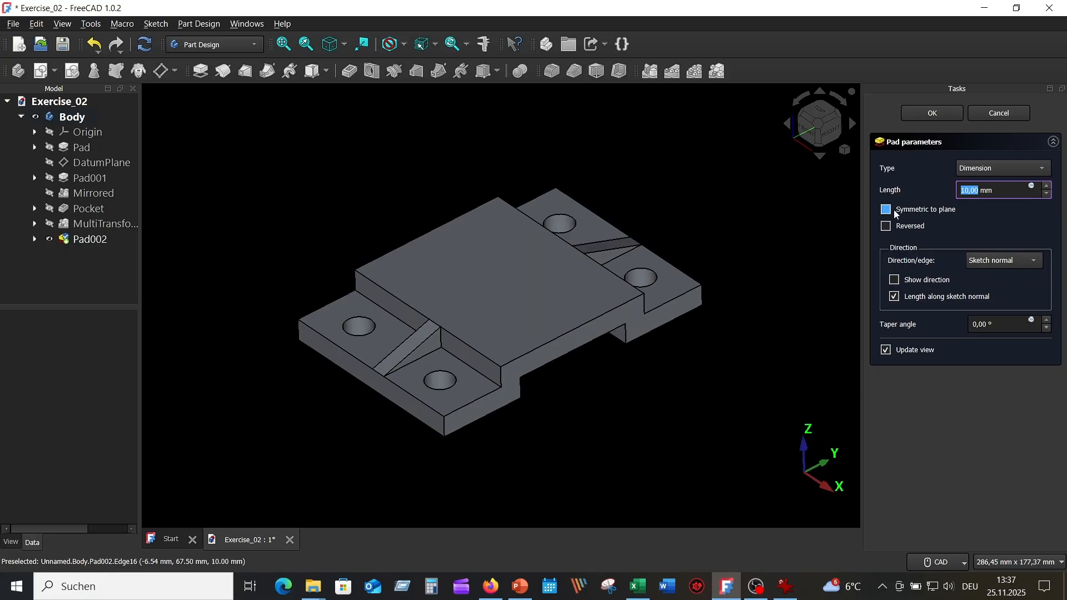
left_click(887, 227)
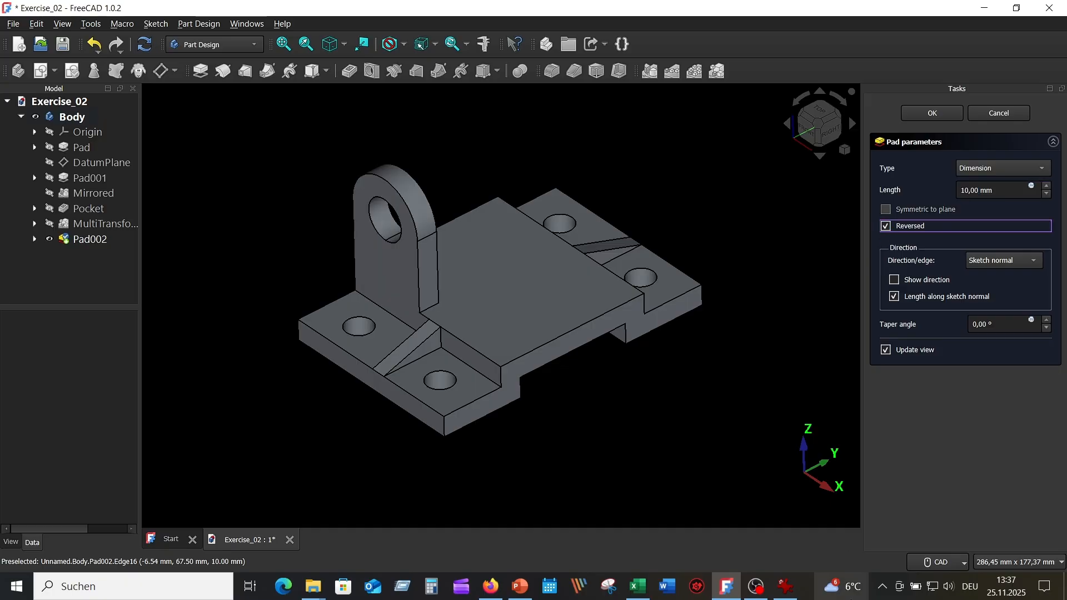
left_click(785, 586)
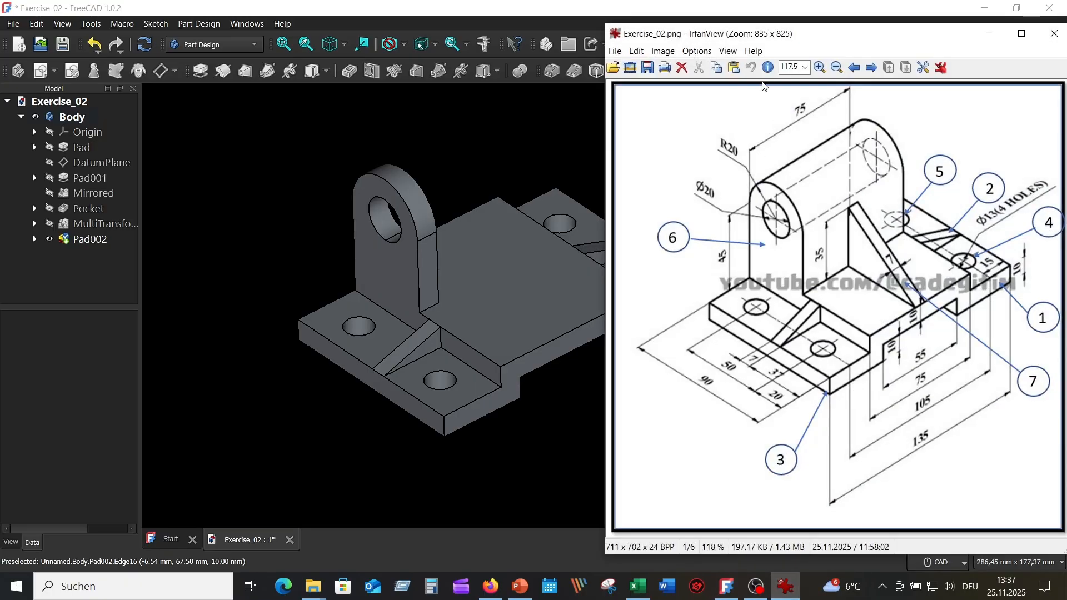
left_click(509, 130)
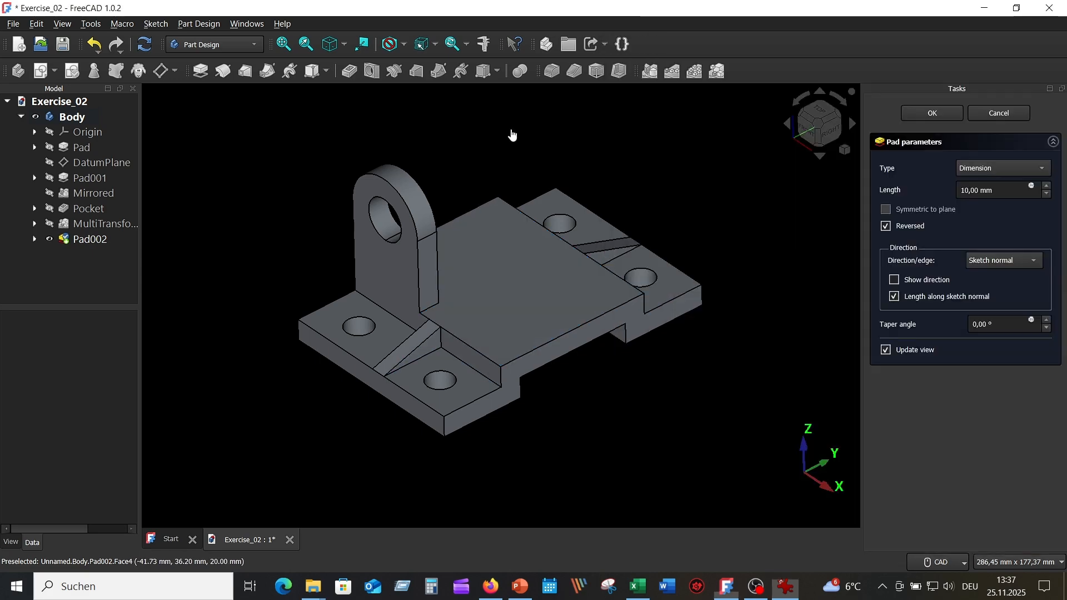
triple_click(991, 195)
type("75")
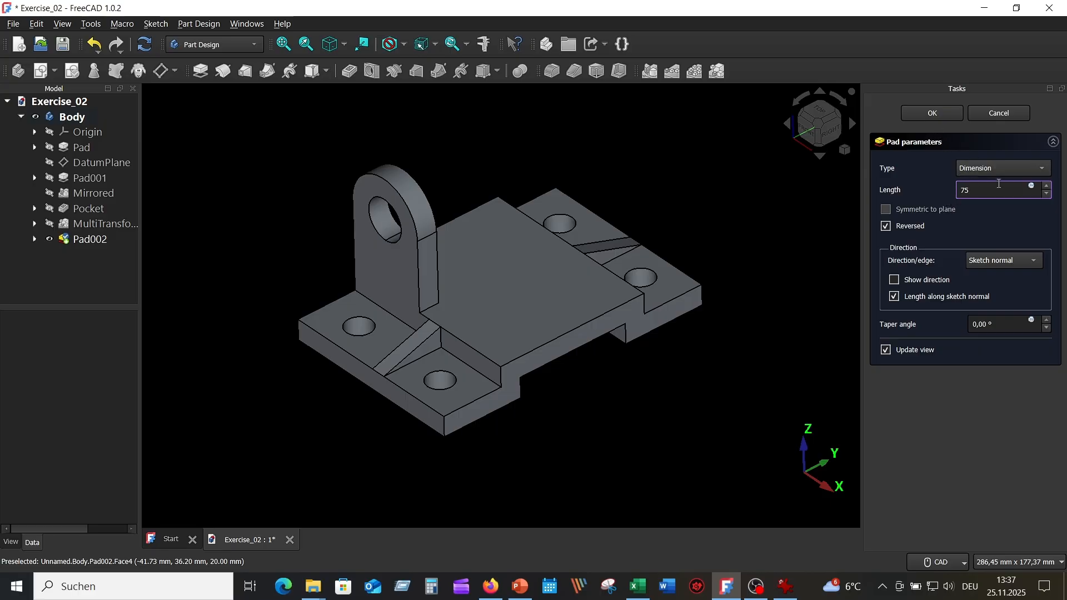
left_click(939, 114)
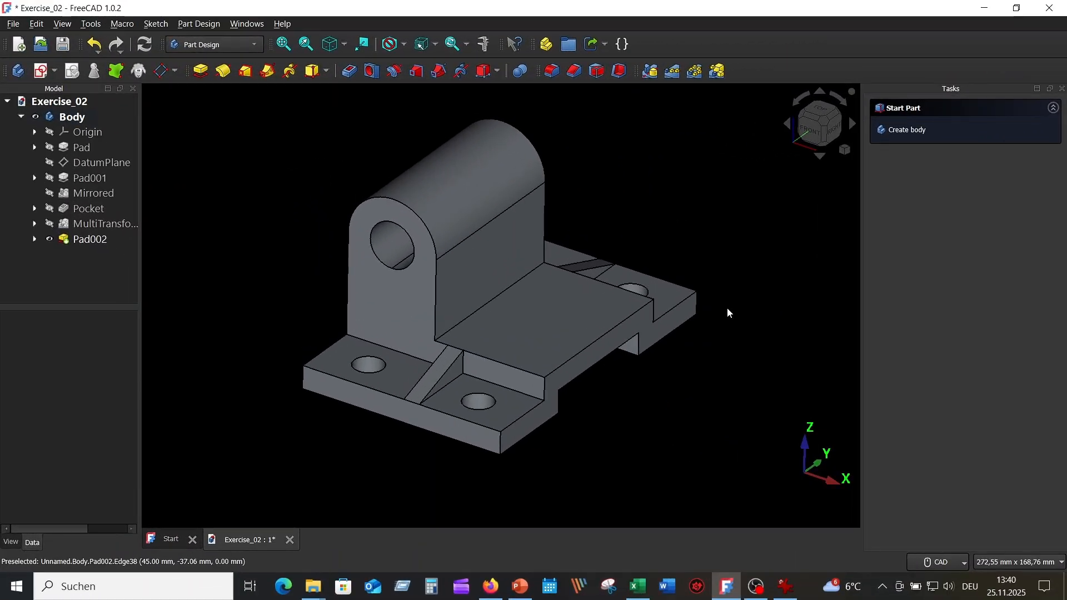
Step: Check the rib on the reference drawing and create a sketch on the XZ plane with the section view turned on
left_click(786, 587)
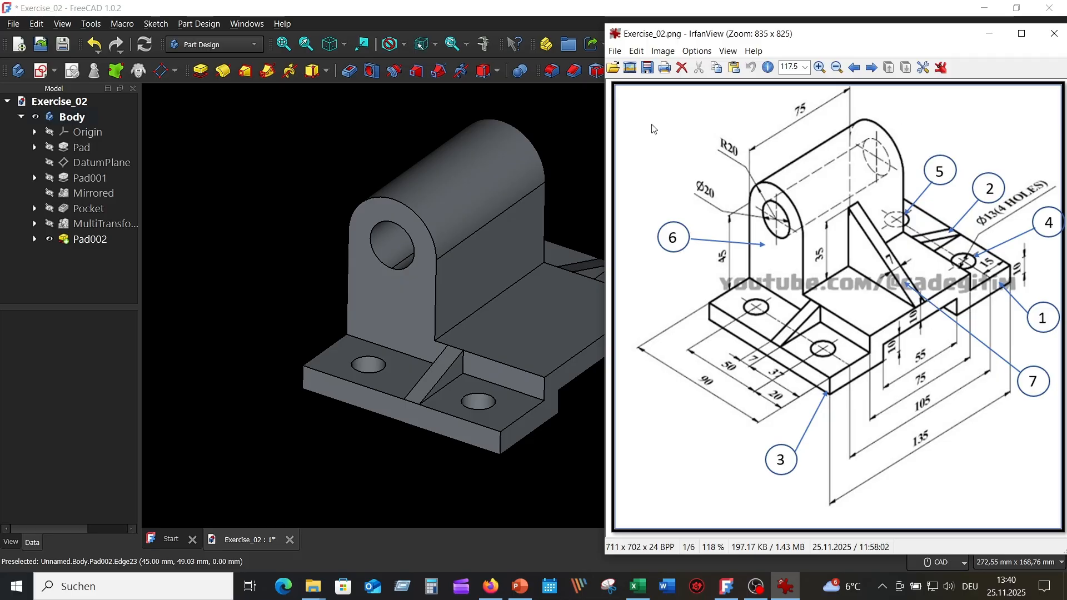
left_click(561, 123)
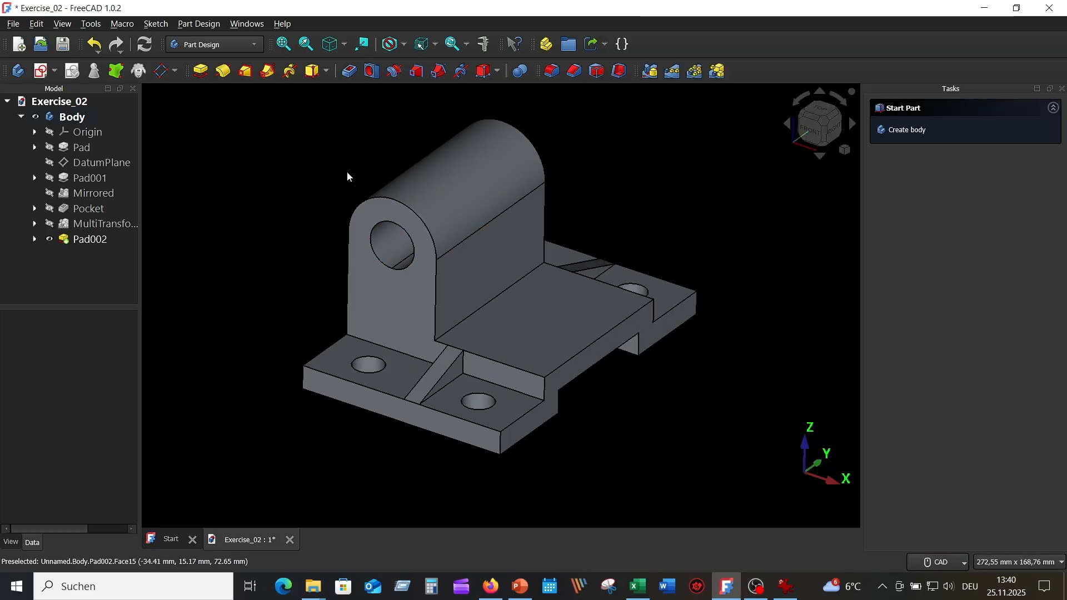
left_click(46, 68)
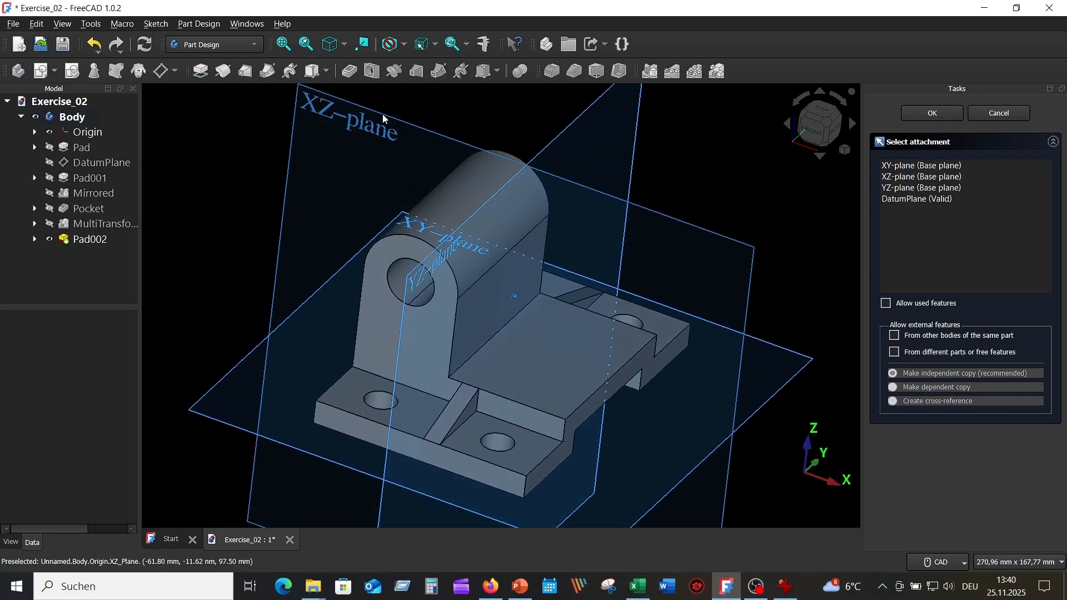
left_click(385, 134)
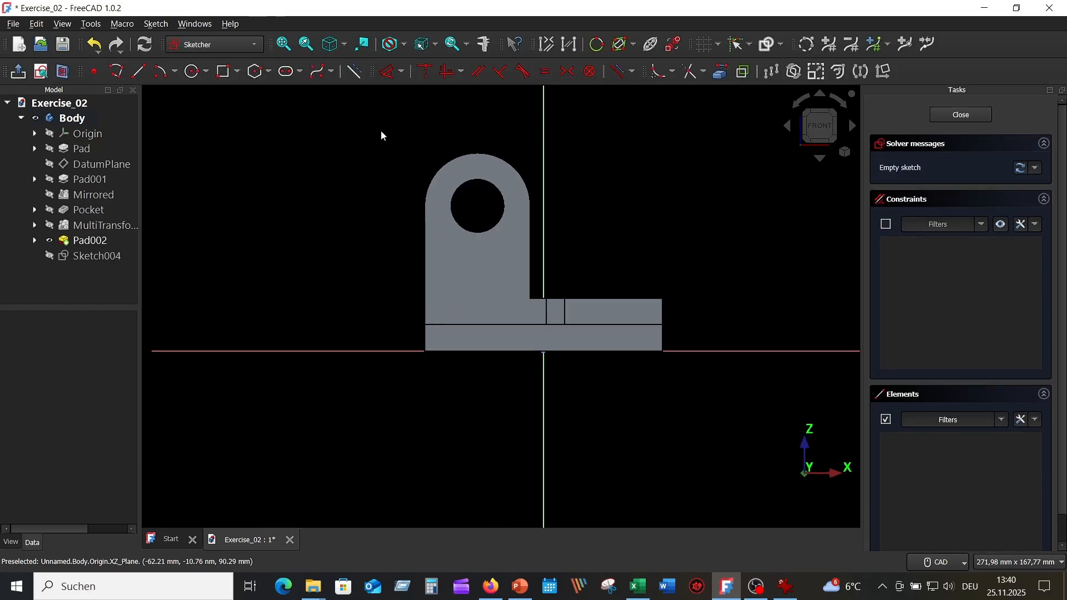
scroll(617, 187, "up", 2)
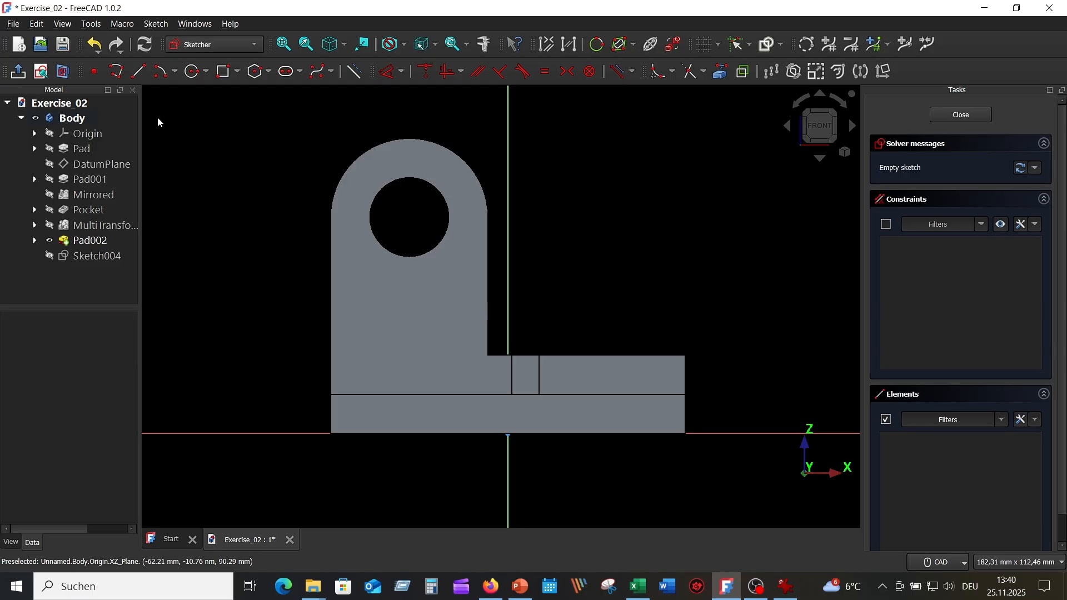
left_click(64, 71)
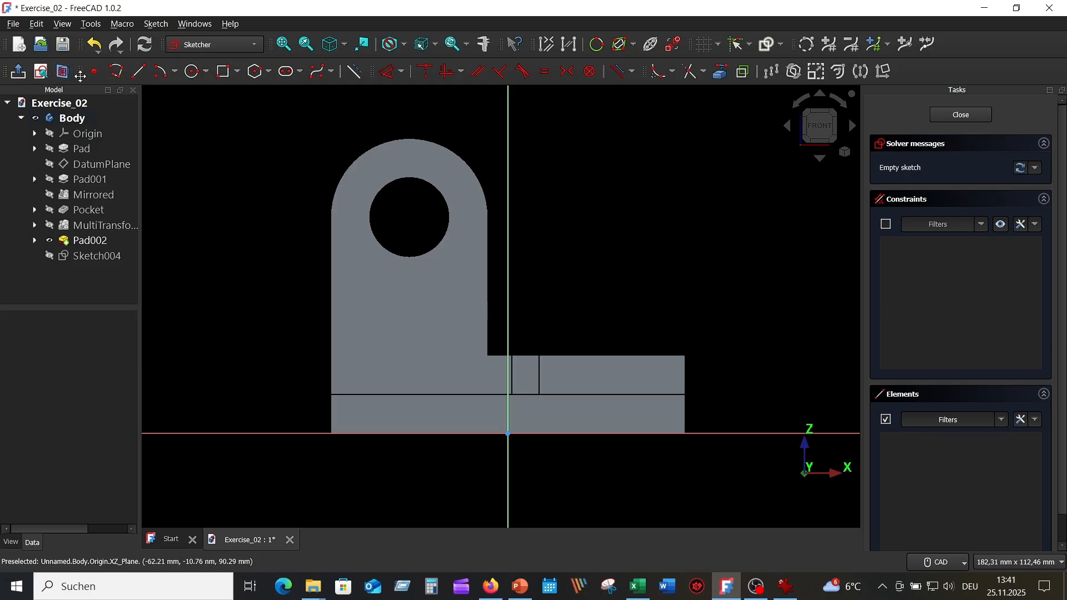
Step: Reference the base's top edge and the upright's right vertical edge as external geometry in the sketch
left_click(720, 72)
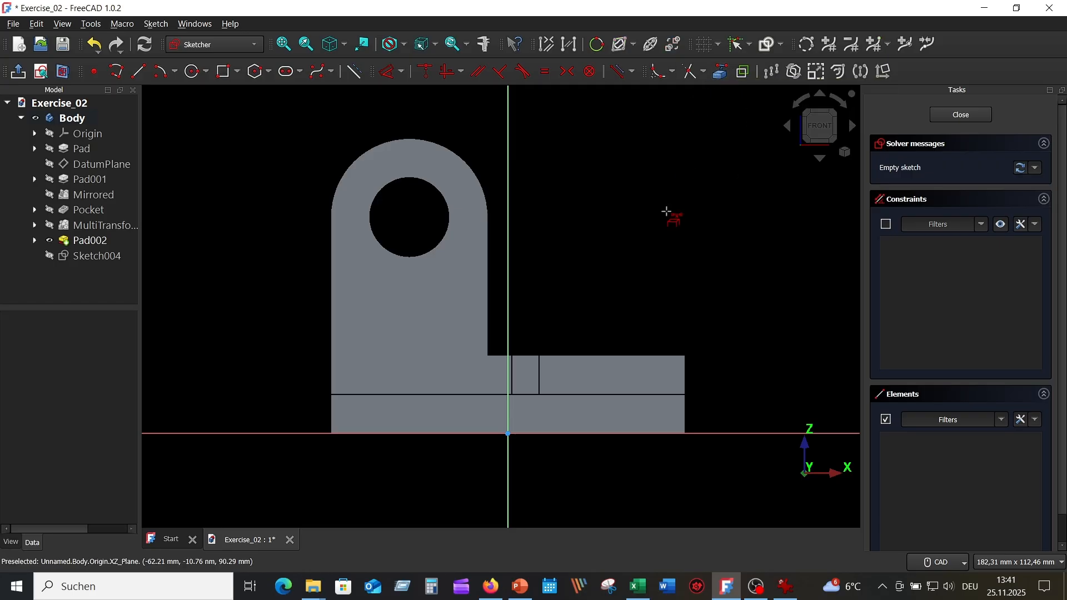
left_click(601, 354)
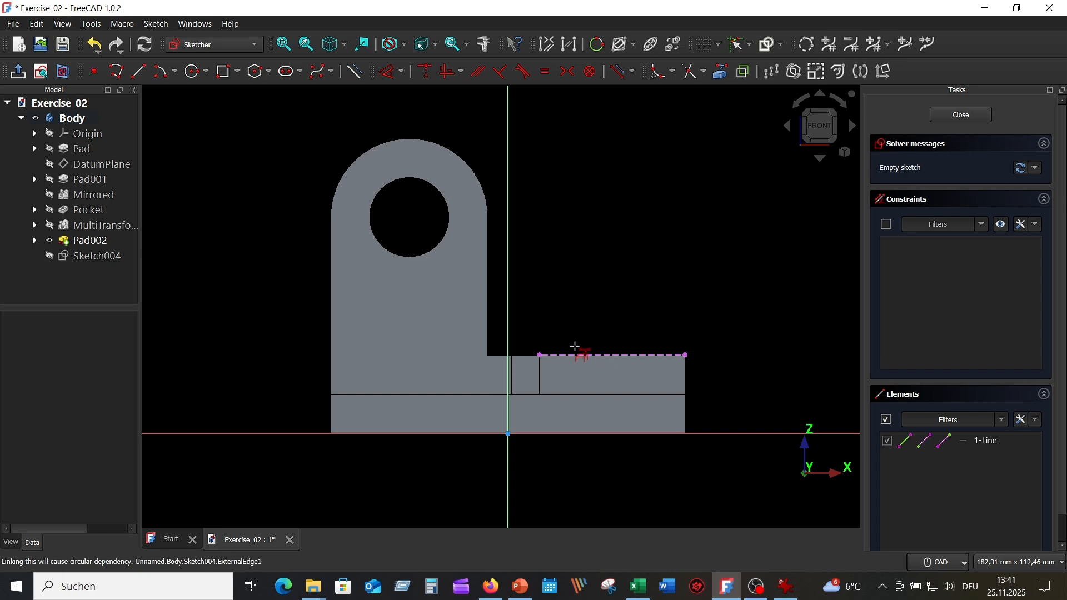
left_click(489, 316)
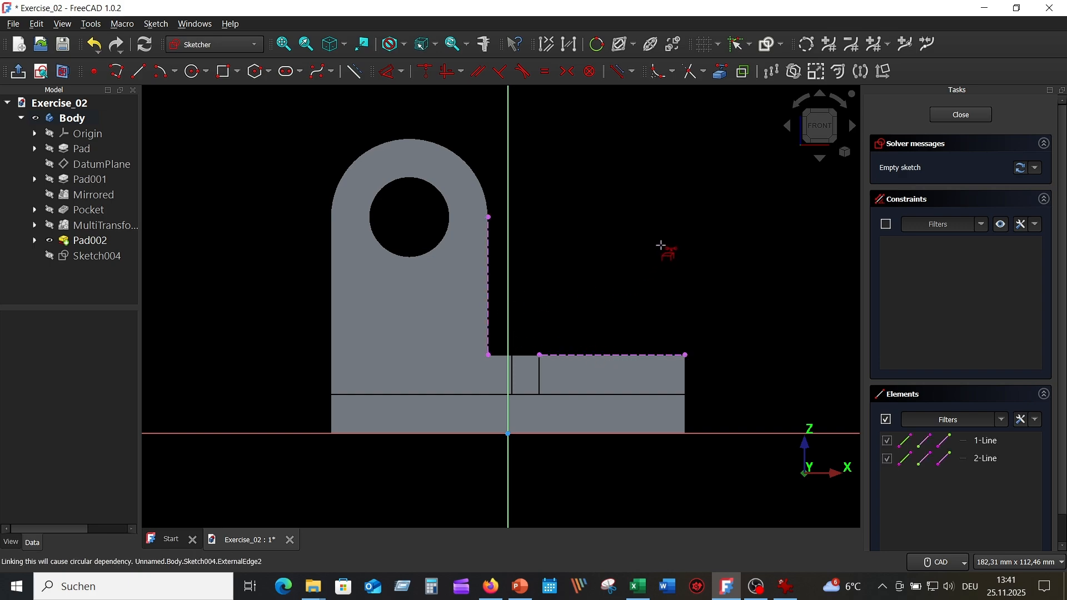
key("Escape")
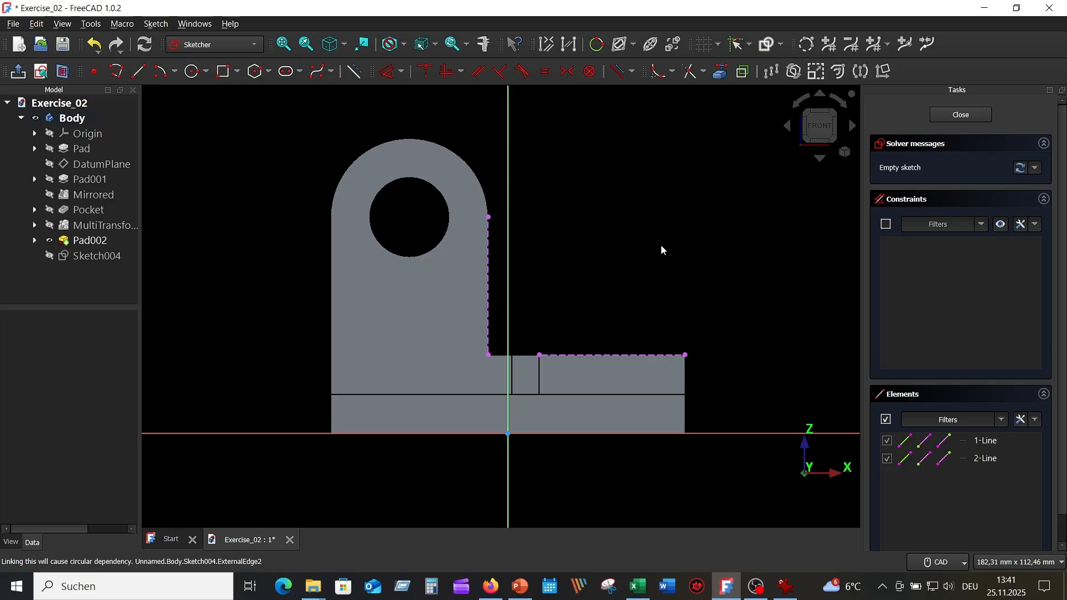
Step: Draw a closed triangular rib profile from the upright edge's upper end to the base's outer end and their inner corner, then close the sketch
left_click(116, 71)
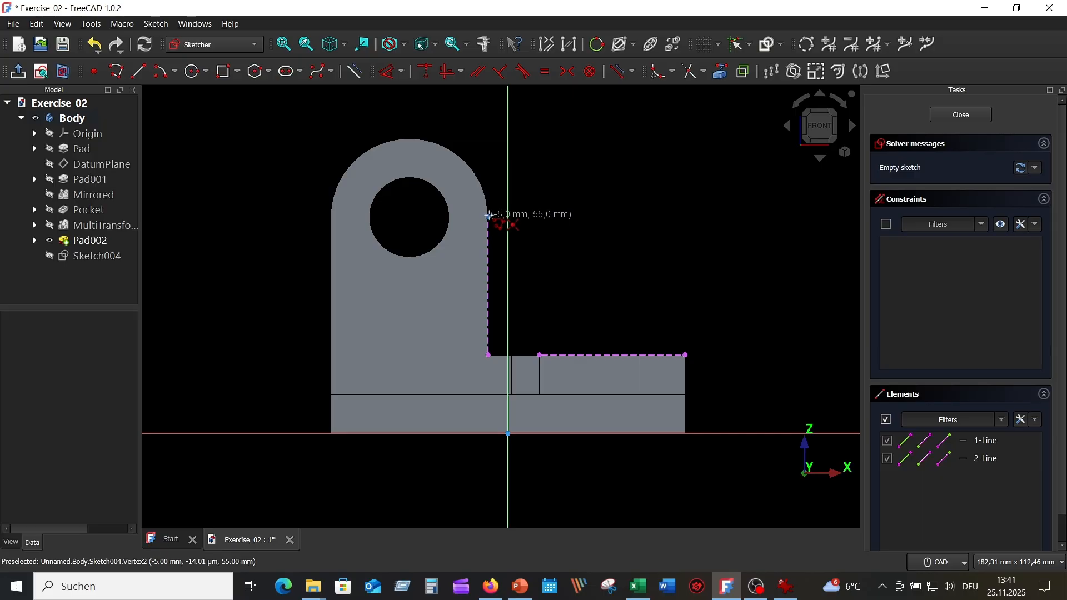
left_click(488, 216)
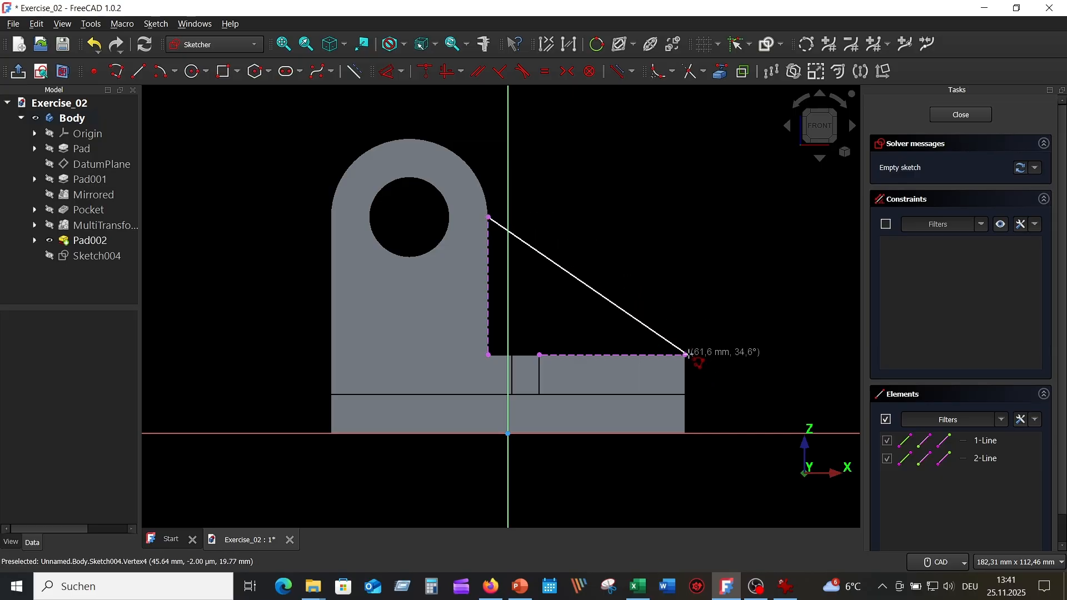
left_click(686, 354)
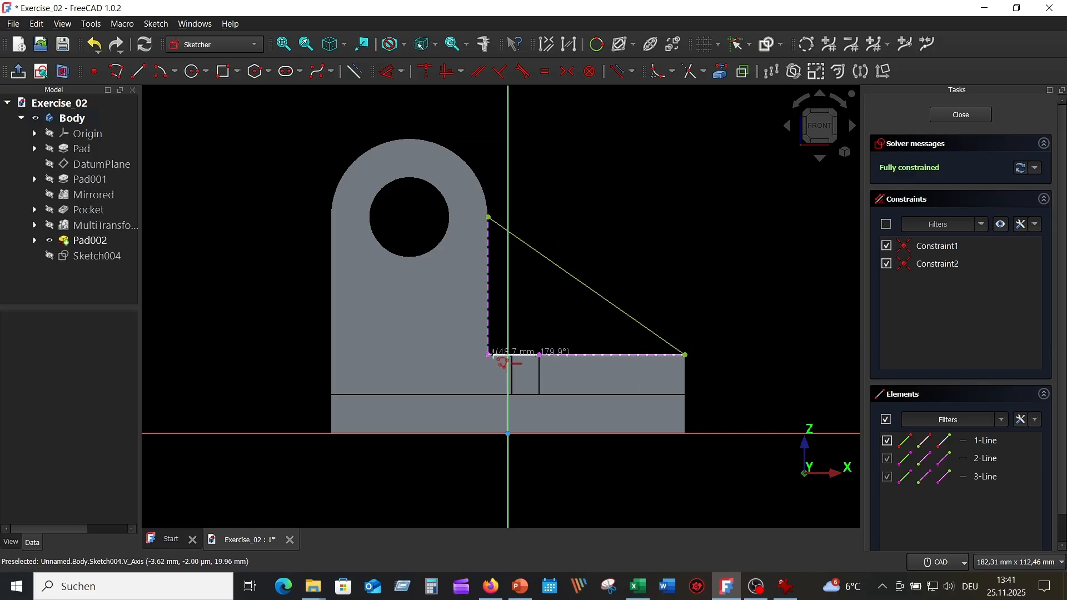
left_click(488, 355)
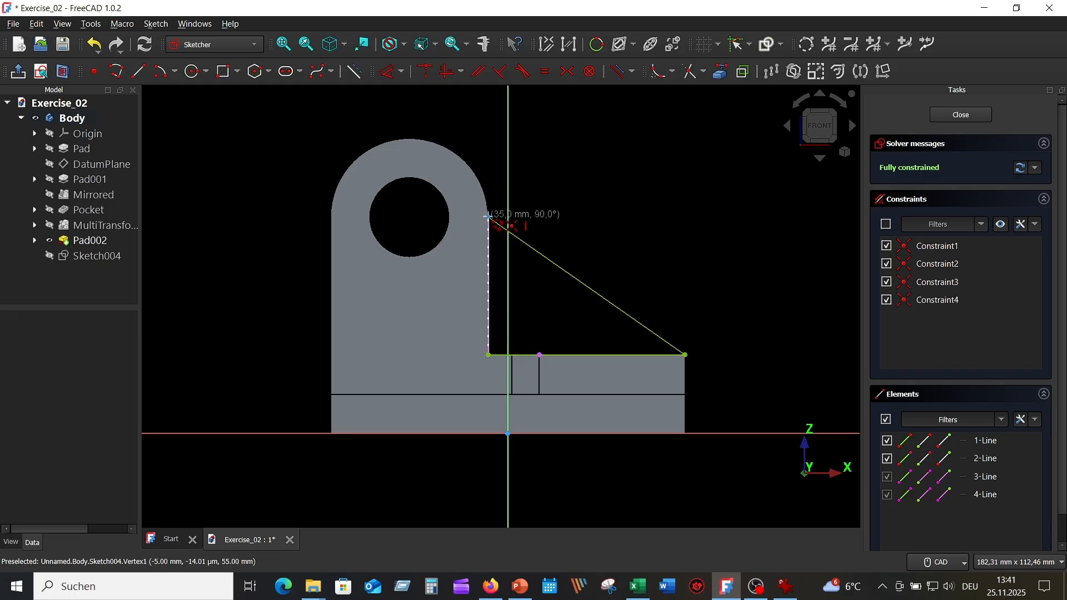
left_click(488, 216)
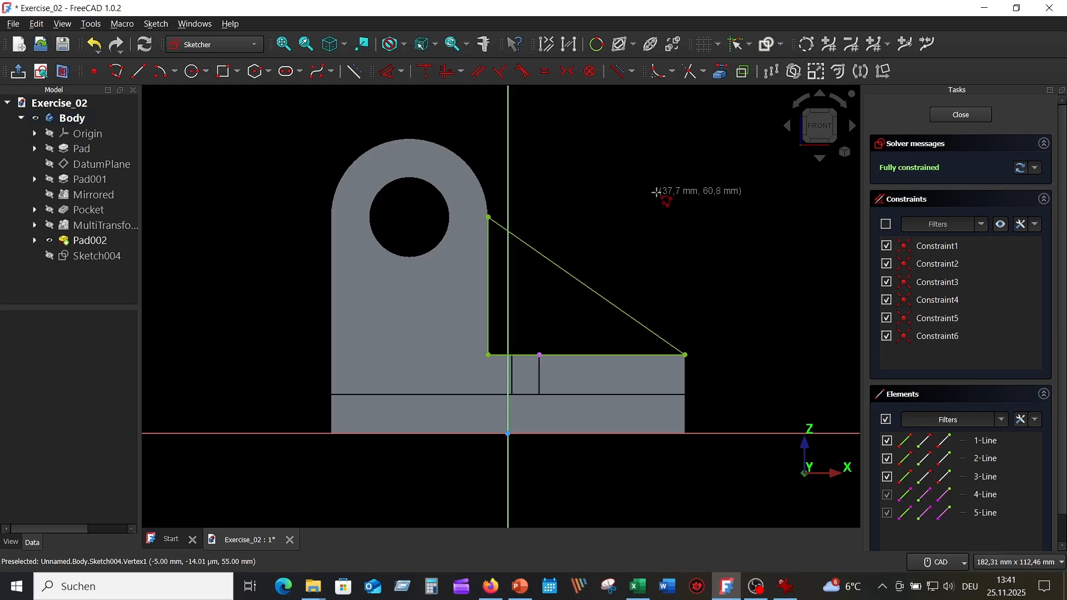
right_click(770, 202)
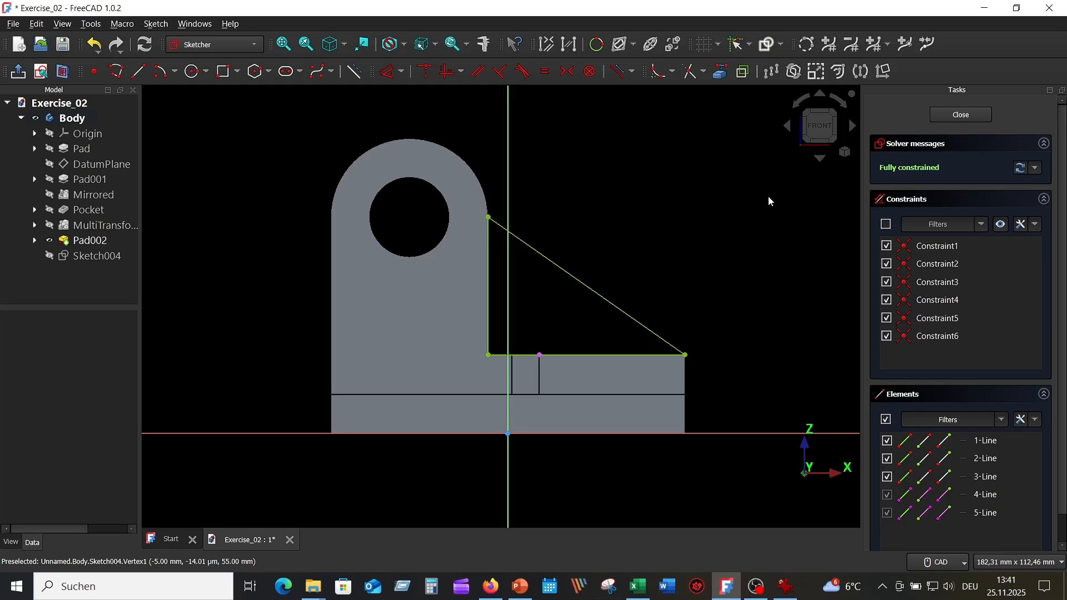
left_click(961, 115)
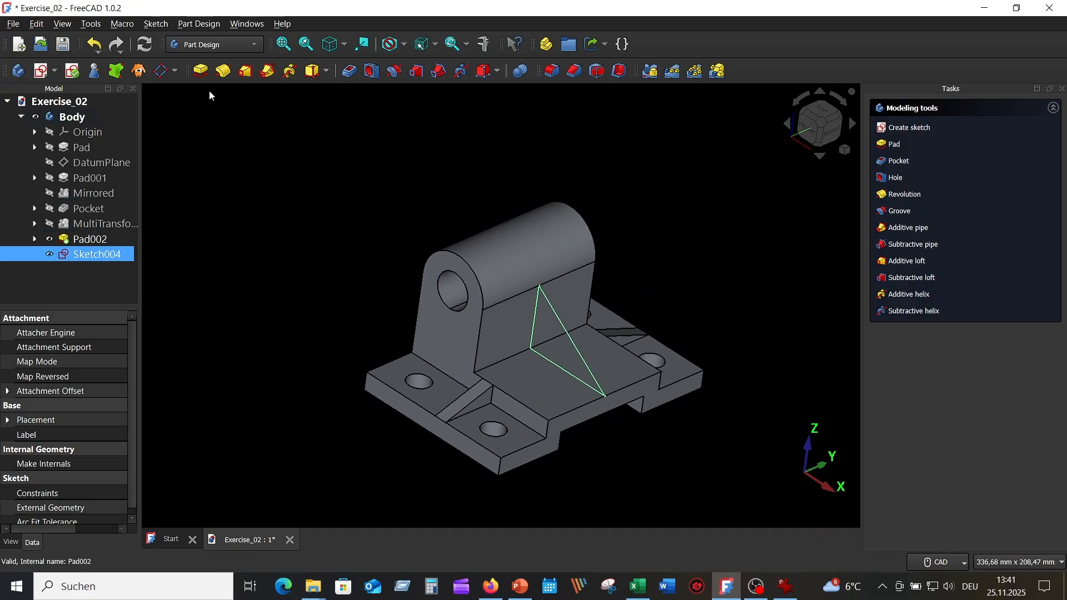
Step: Pad the triangular rib profile 7 mm symmetric to the sketch plane
left_click(201, 72)
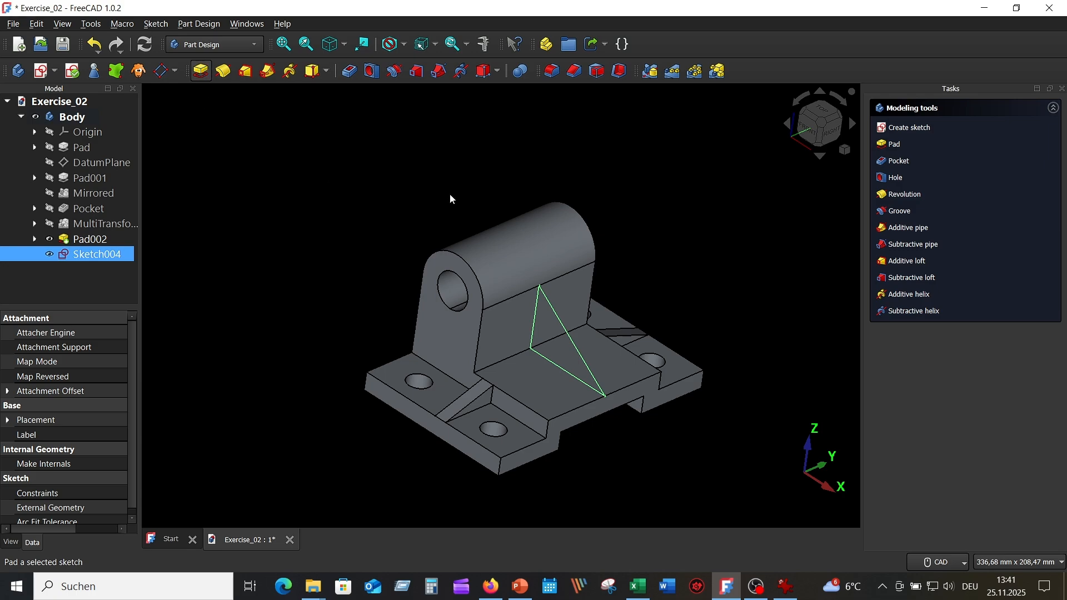
scroll(575, 183, "down", 1)
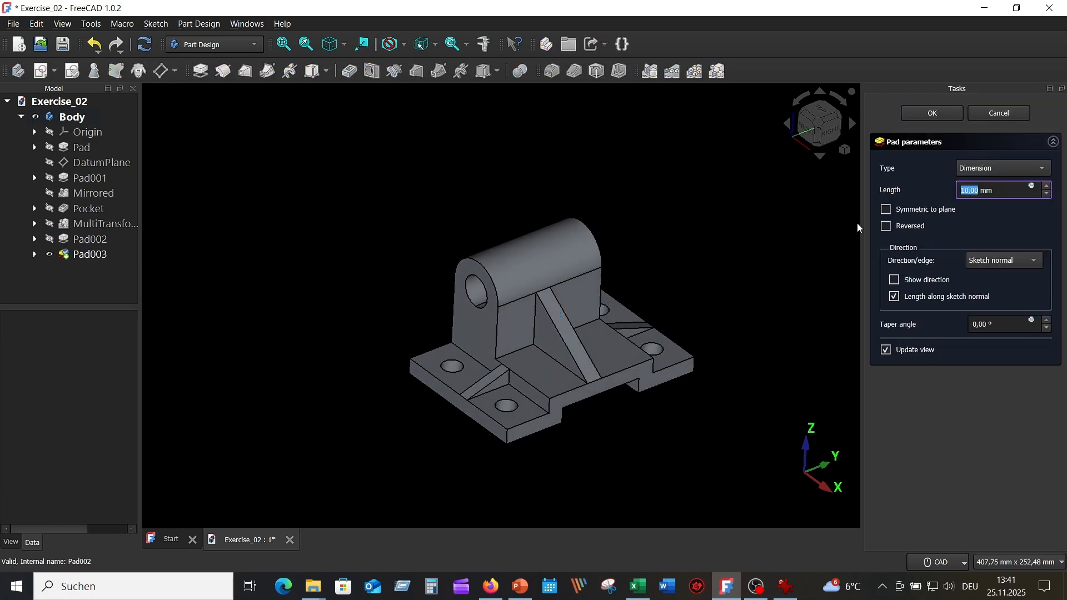
left_click(886, 210)
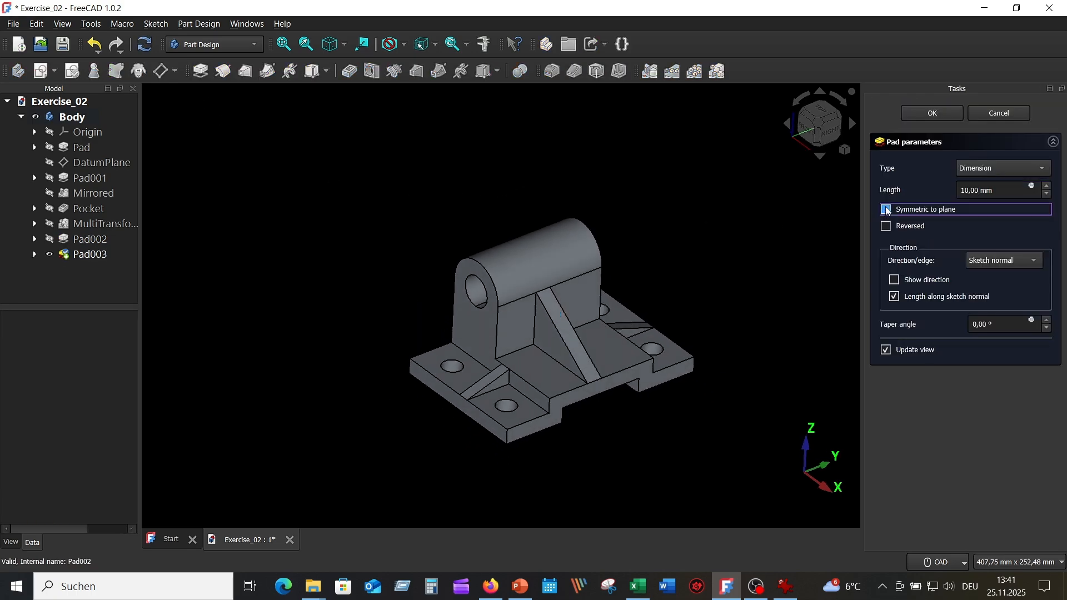
left_click(998, 190)
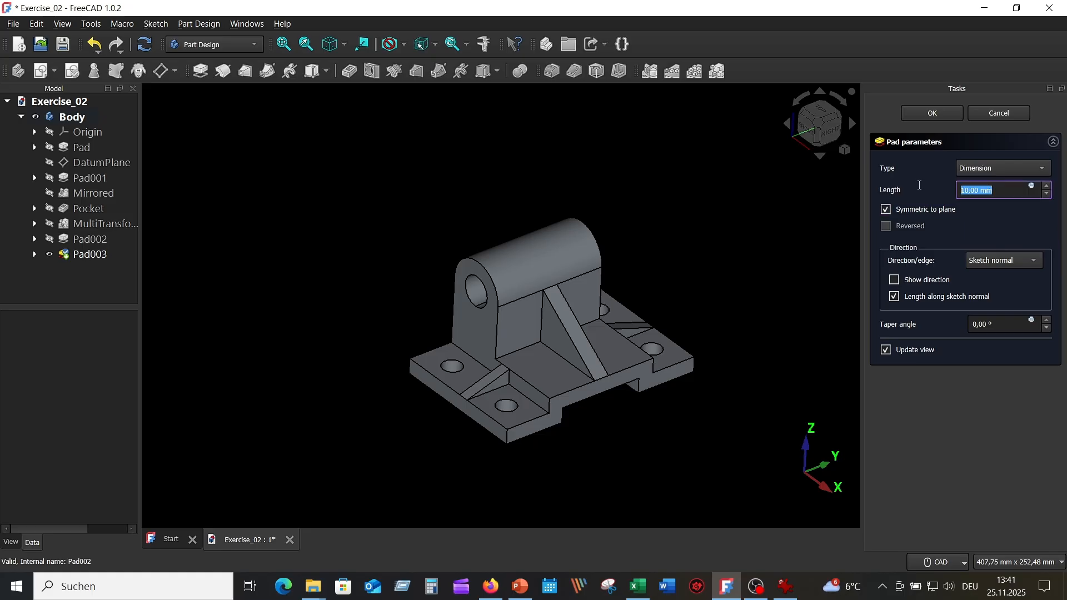
type("7")
key("Return")
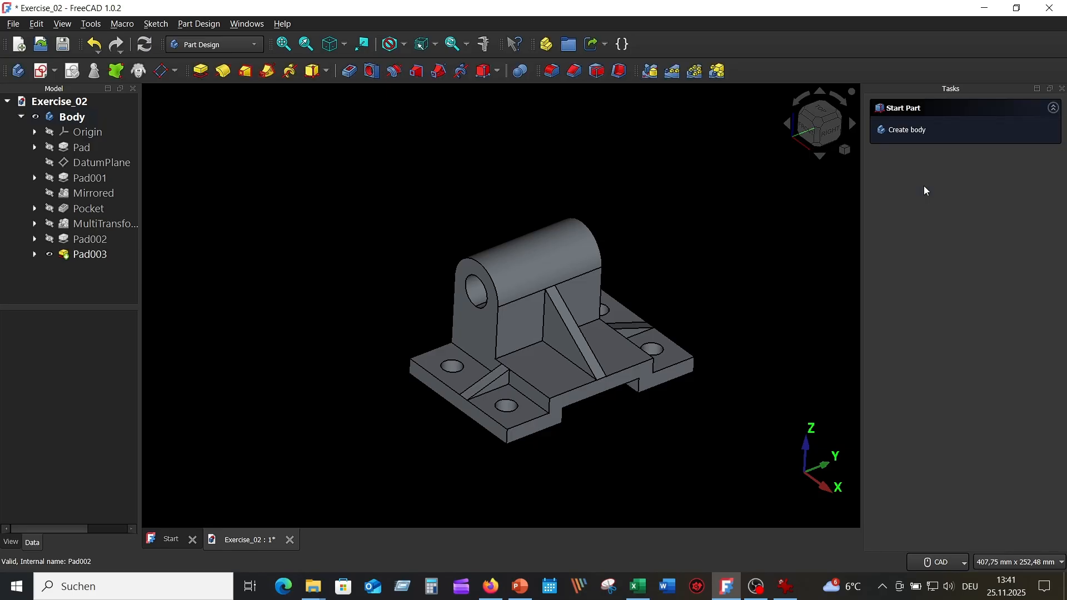
Step: Measure the length of the vertical edge where the triangular rib meets the upright, using the Length mode
scroll(705, 301, "up", 3)
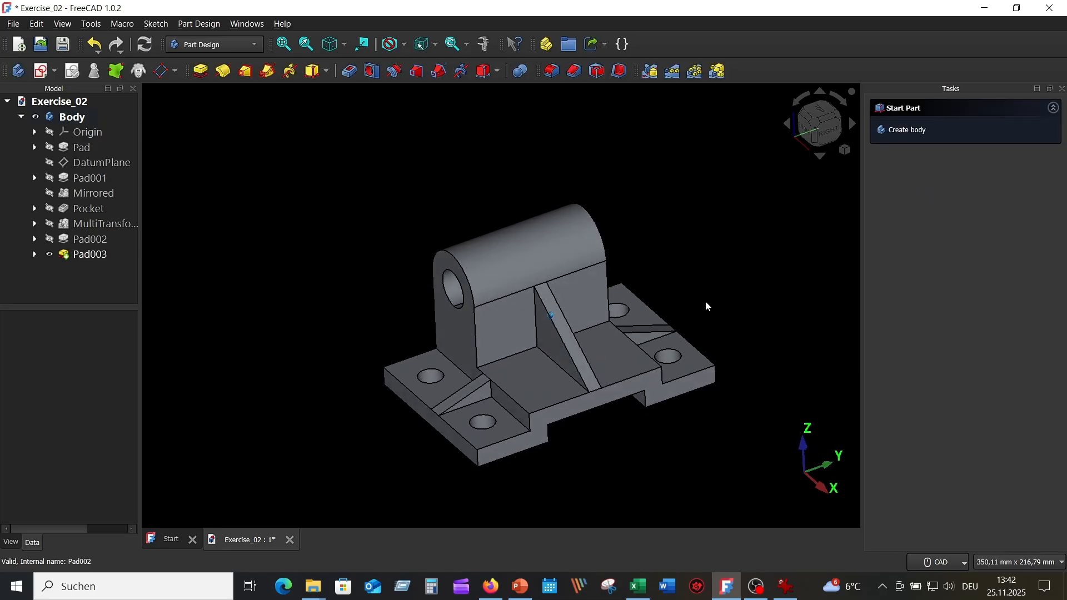
scroll(669, 304, "up", 1)
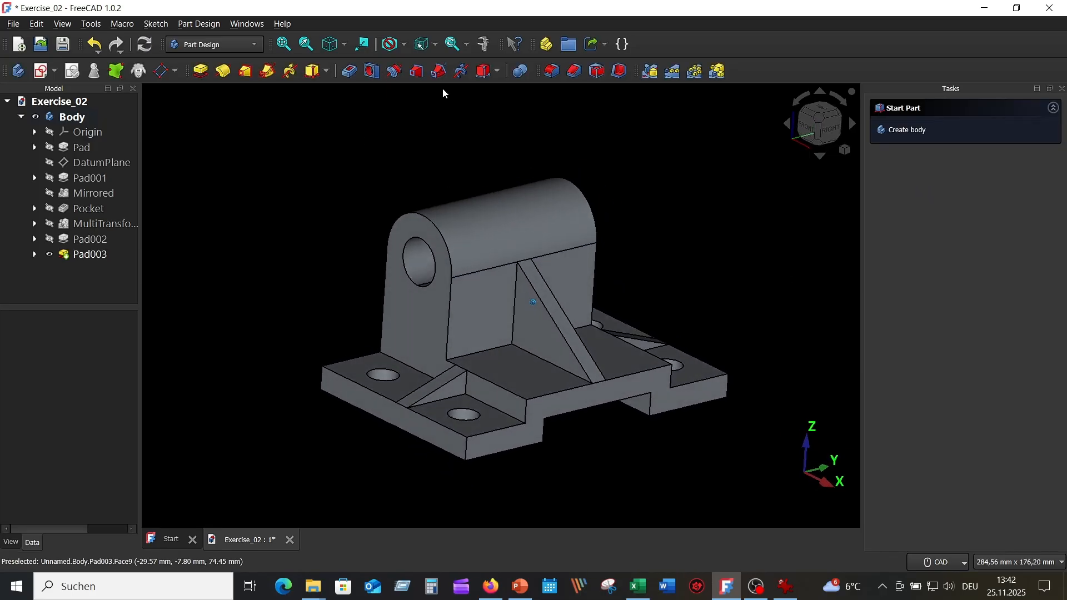
left_click(484, 44)
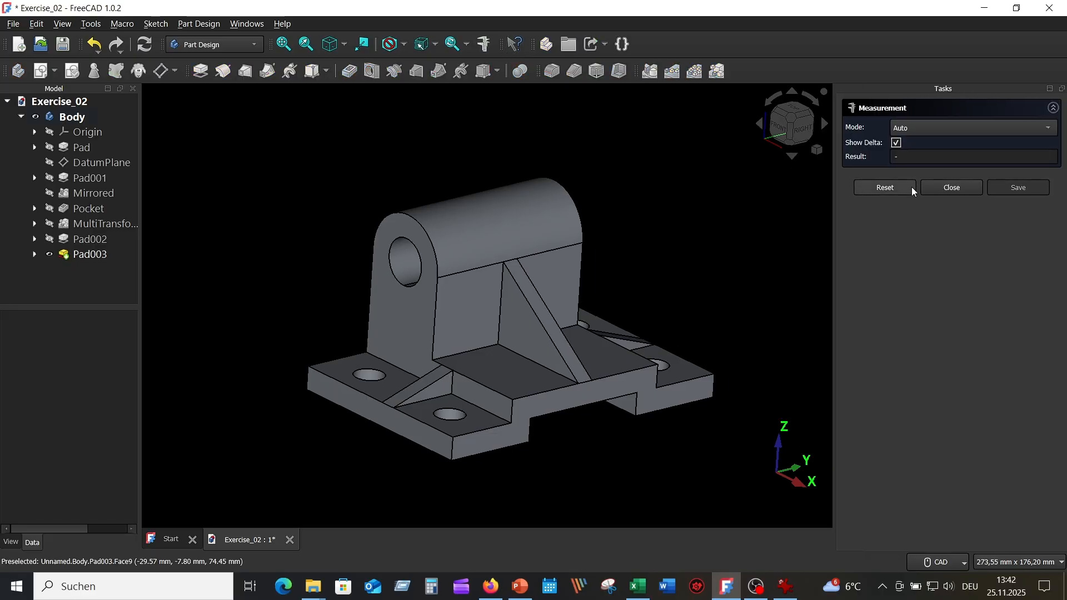
left_click(1028, 128)
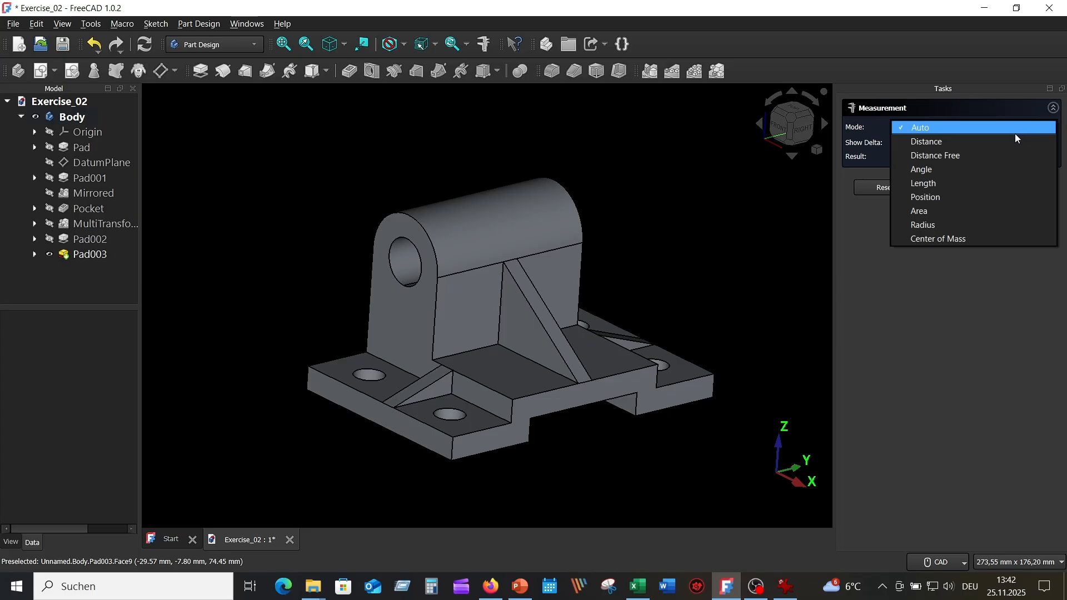
left_click(979, 139)
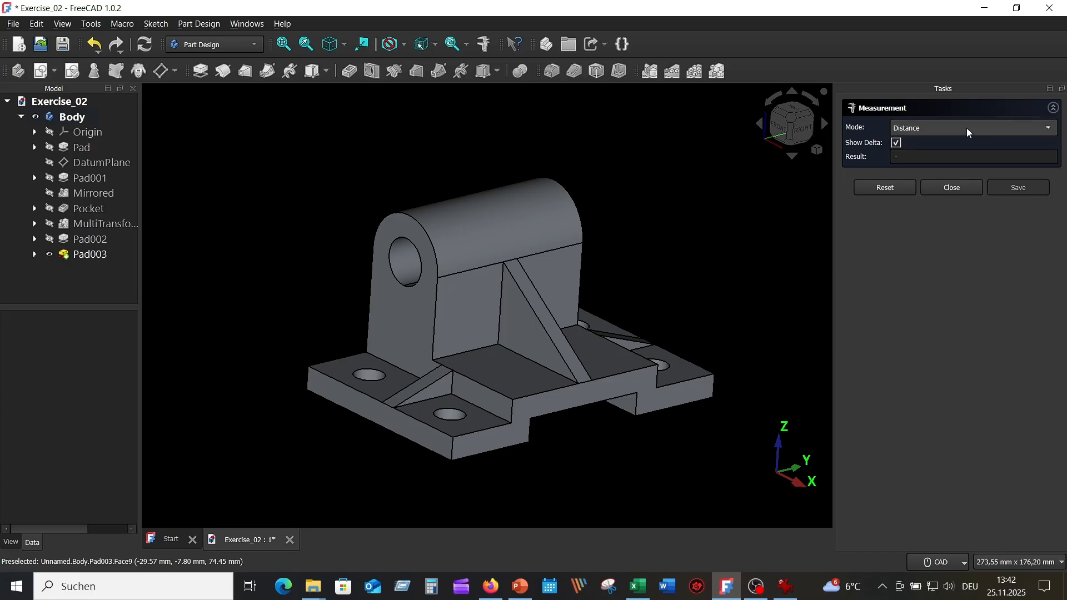
left_click(967, 127)
left_click(950, 169)
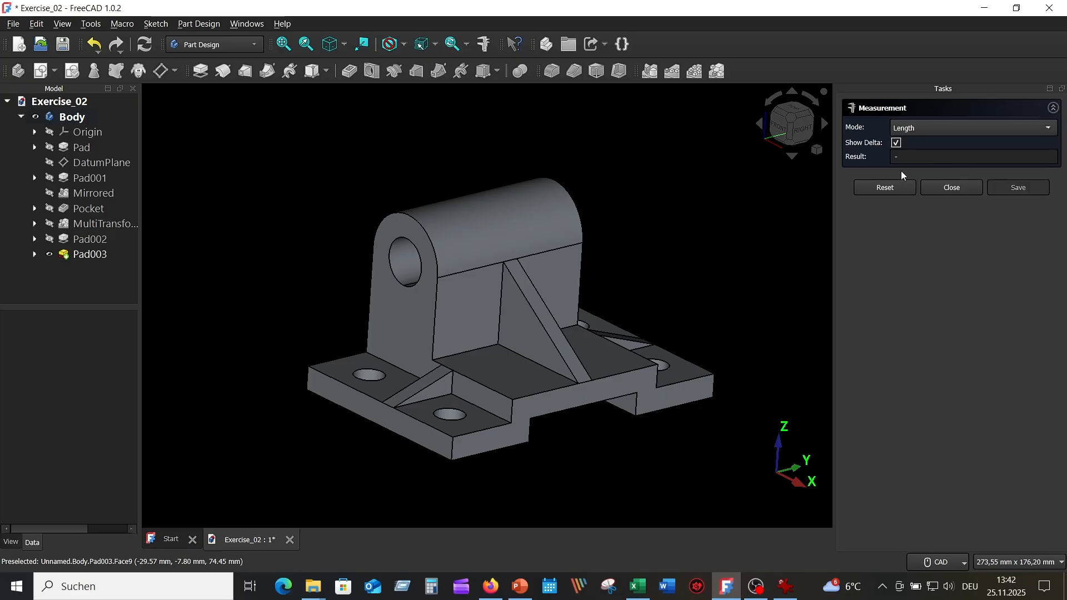
left_click(502, 307)
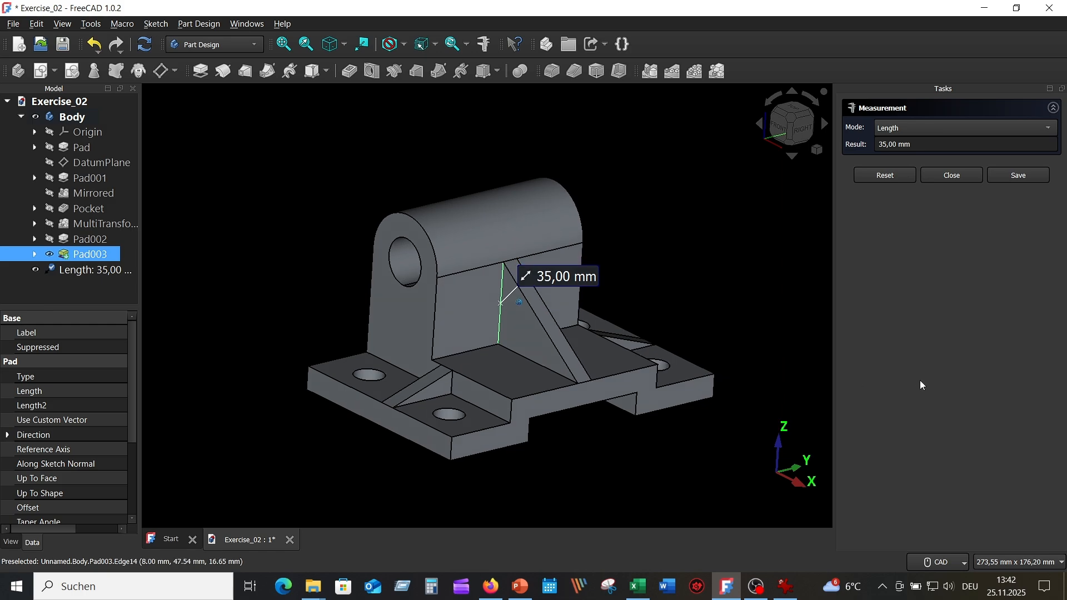
left_click(954, 176)
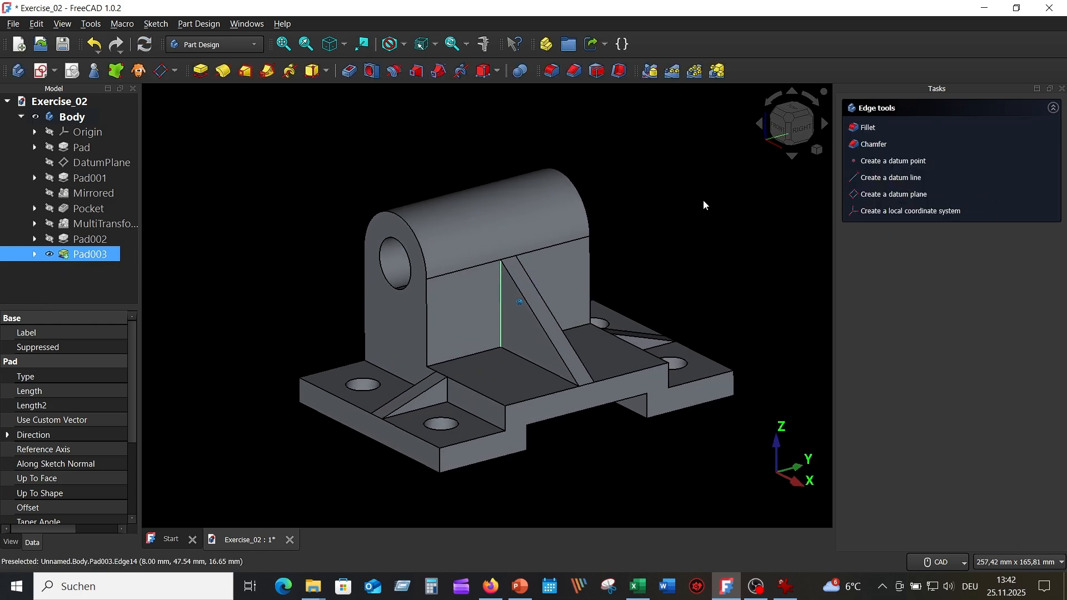
left_click(703, 204)
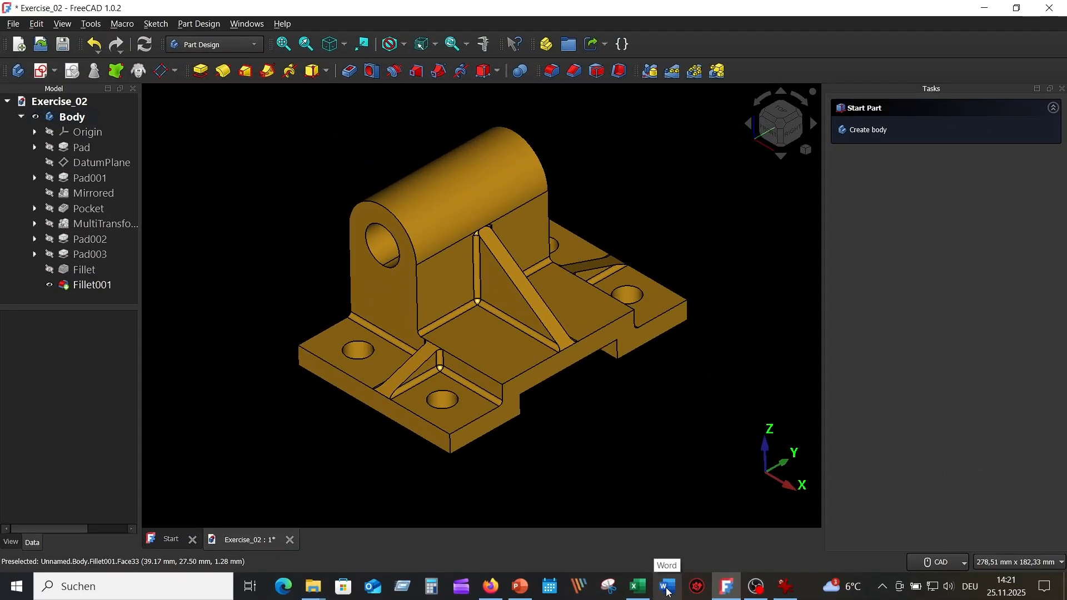
mouse_move(639, 587)
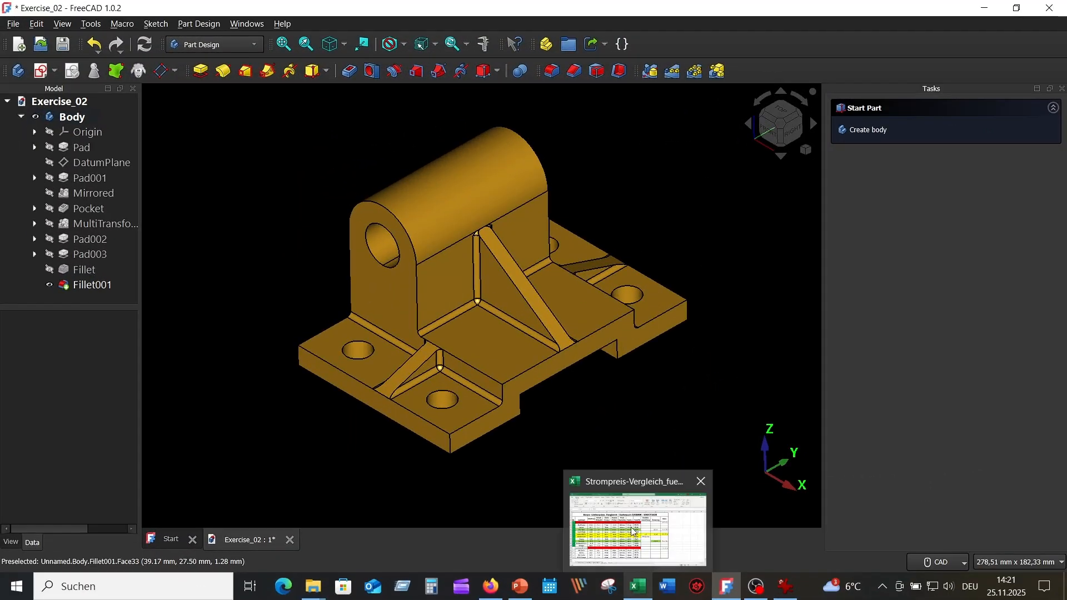
middle_click_drag(731, 240, 699, 249)
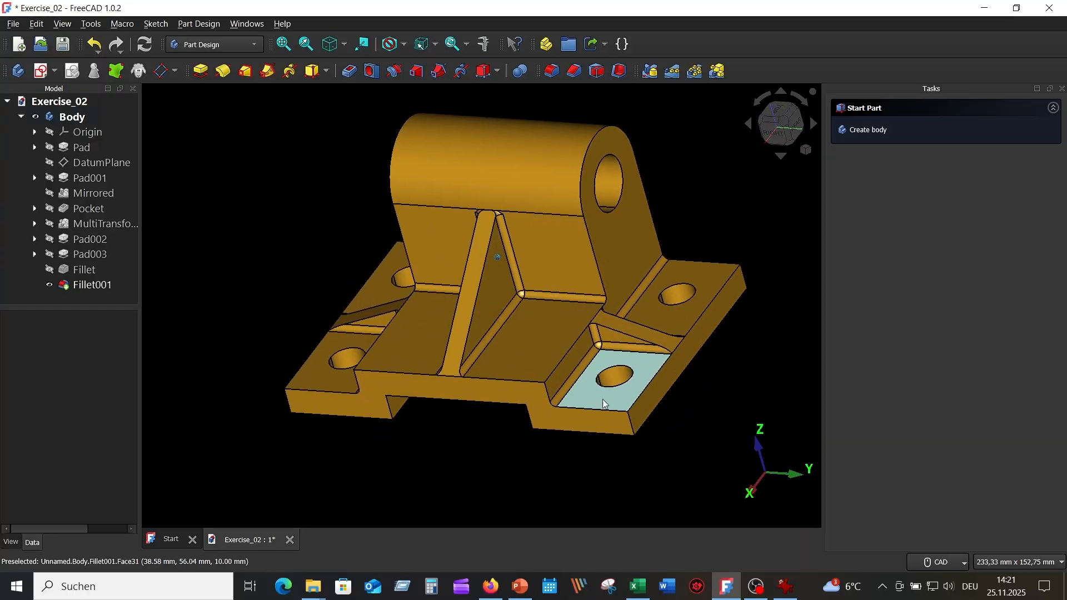
left_click(572, 382)
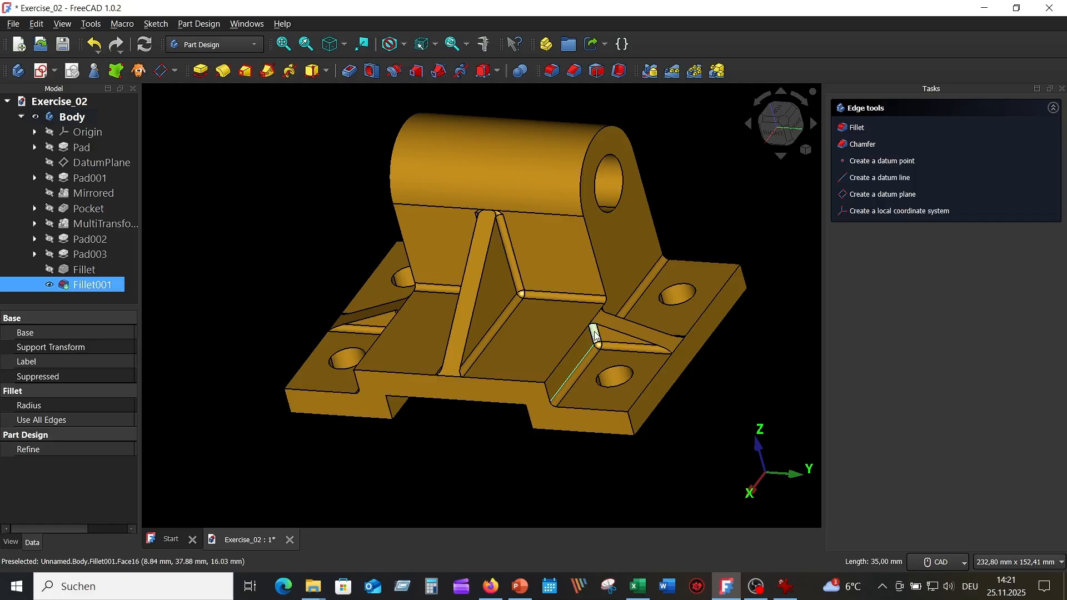
middle_click_drag(674, 293, 493, 281)
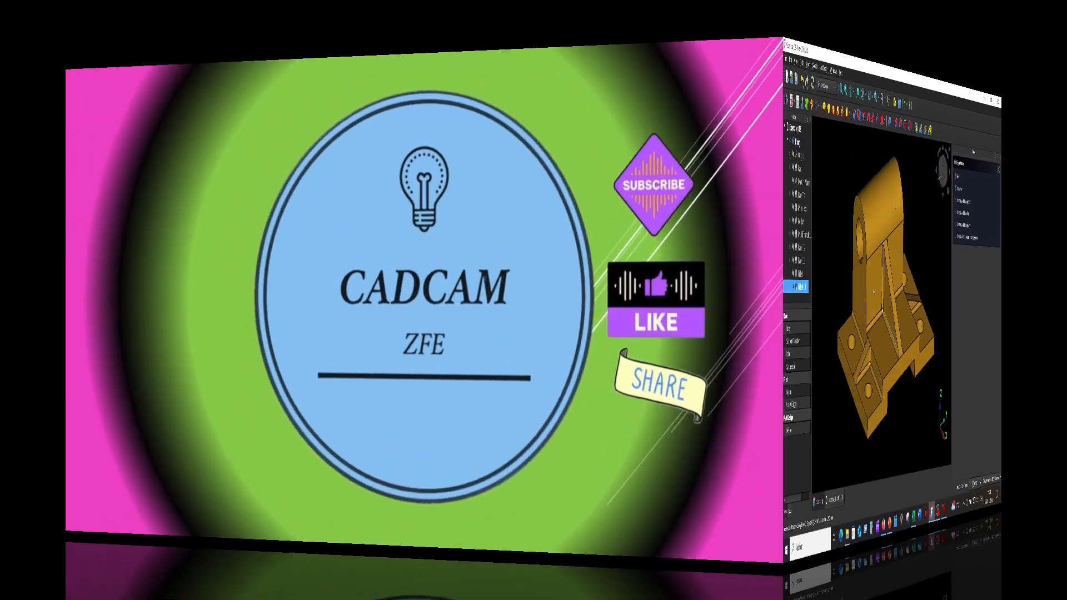